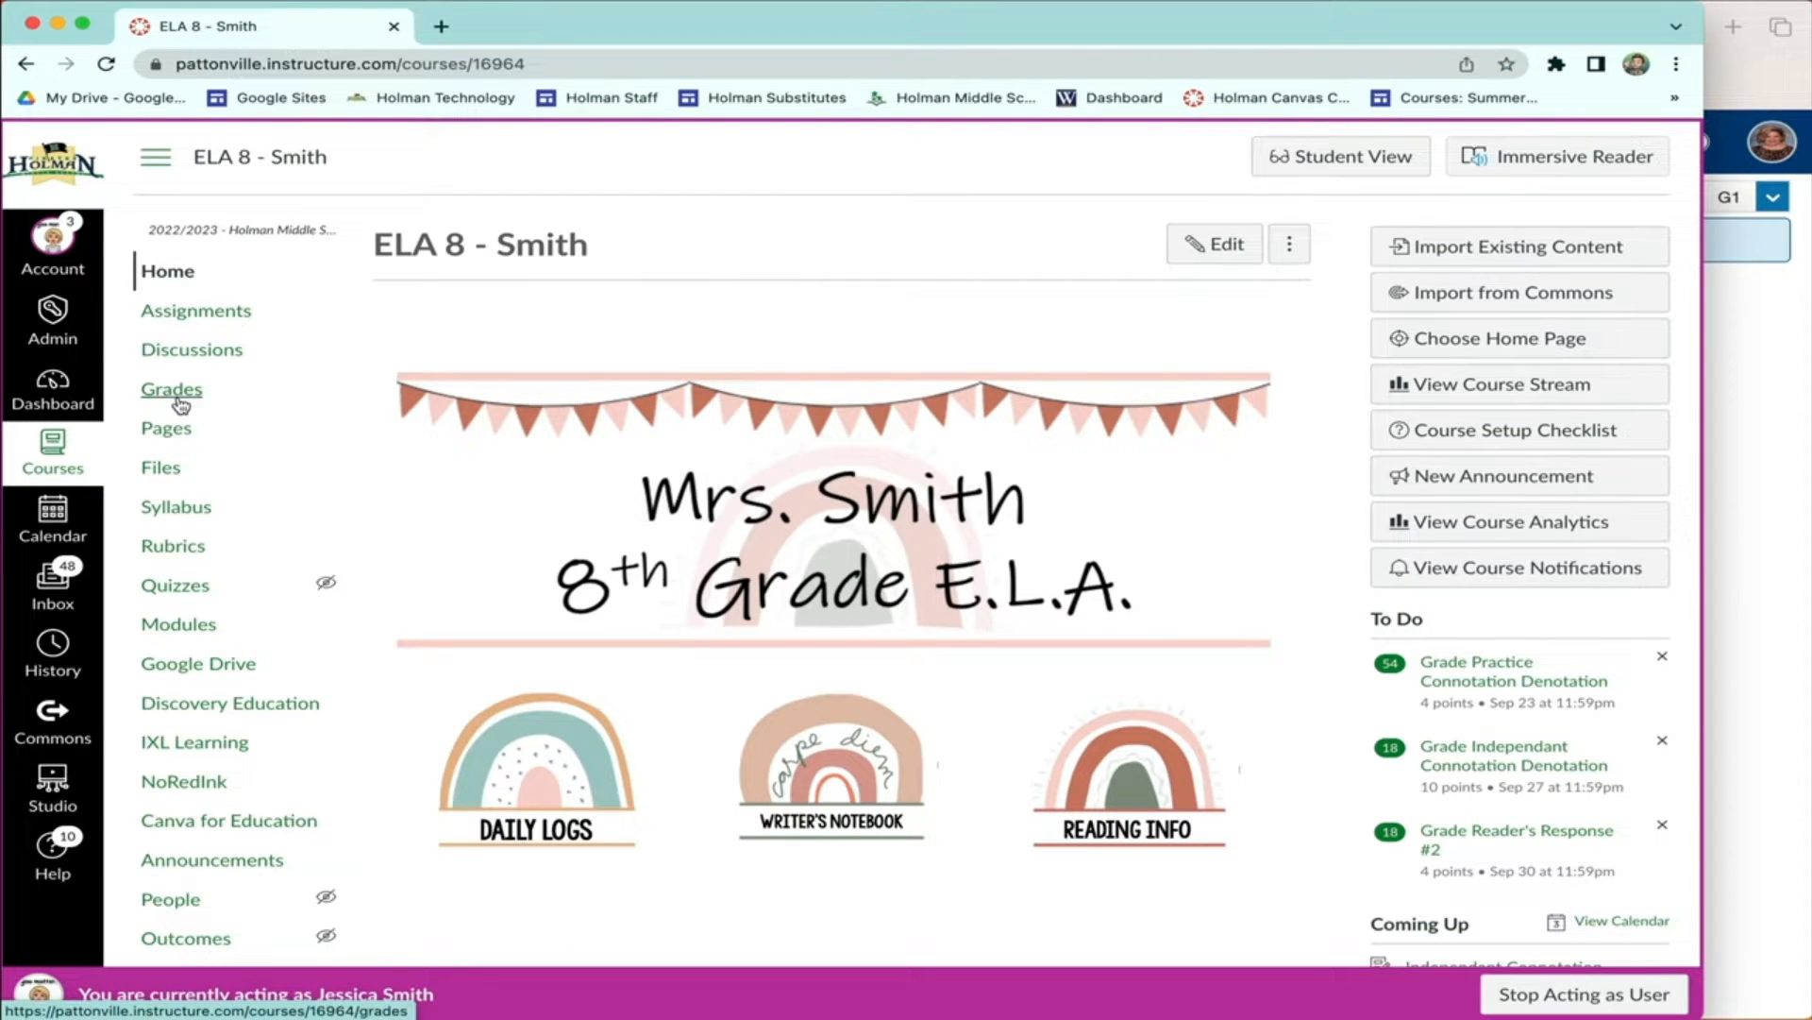
# Open the ELA 8 course gradebook and move the Total column to the front.
pyautogui.click(180, 405)
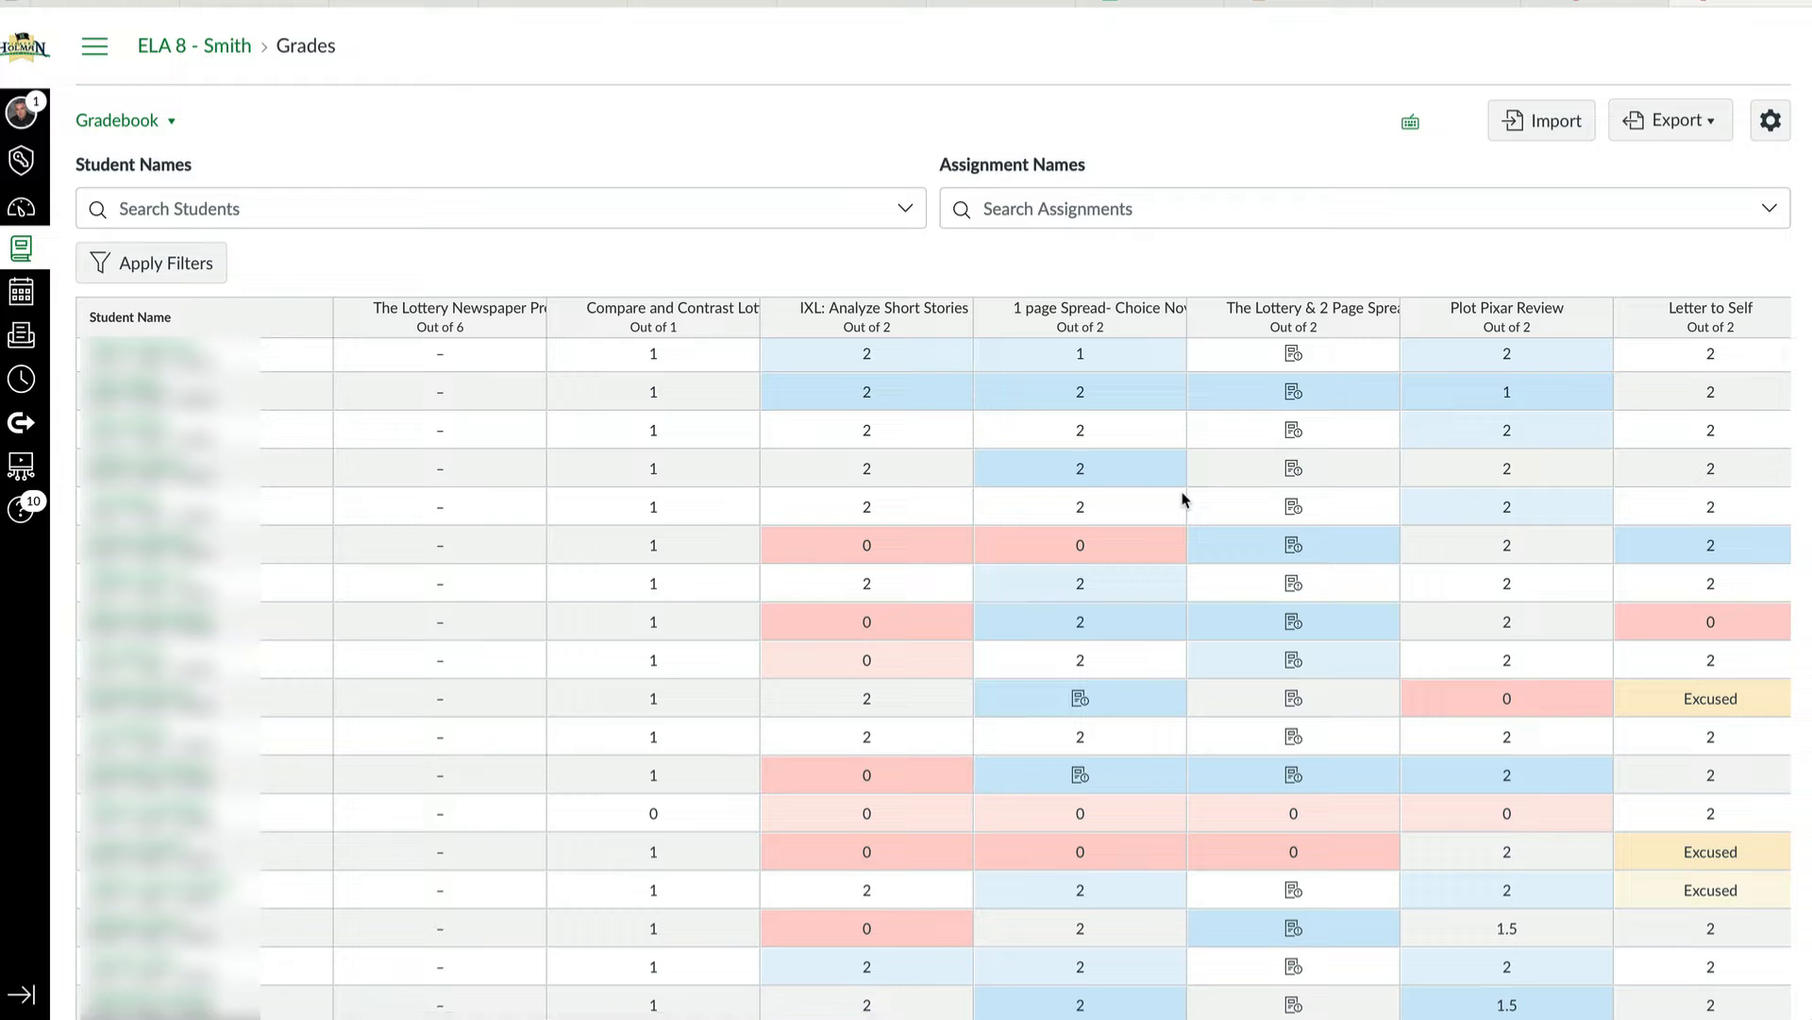
pyautogui.hscroll(15, 1184, 499)
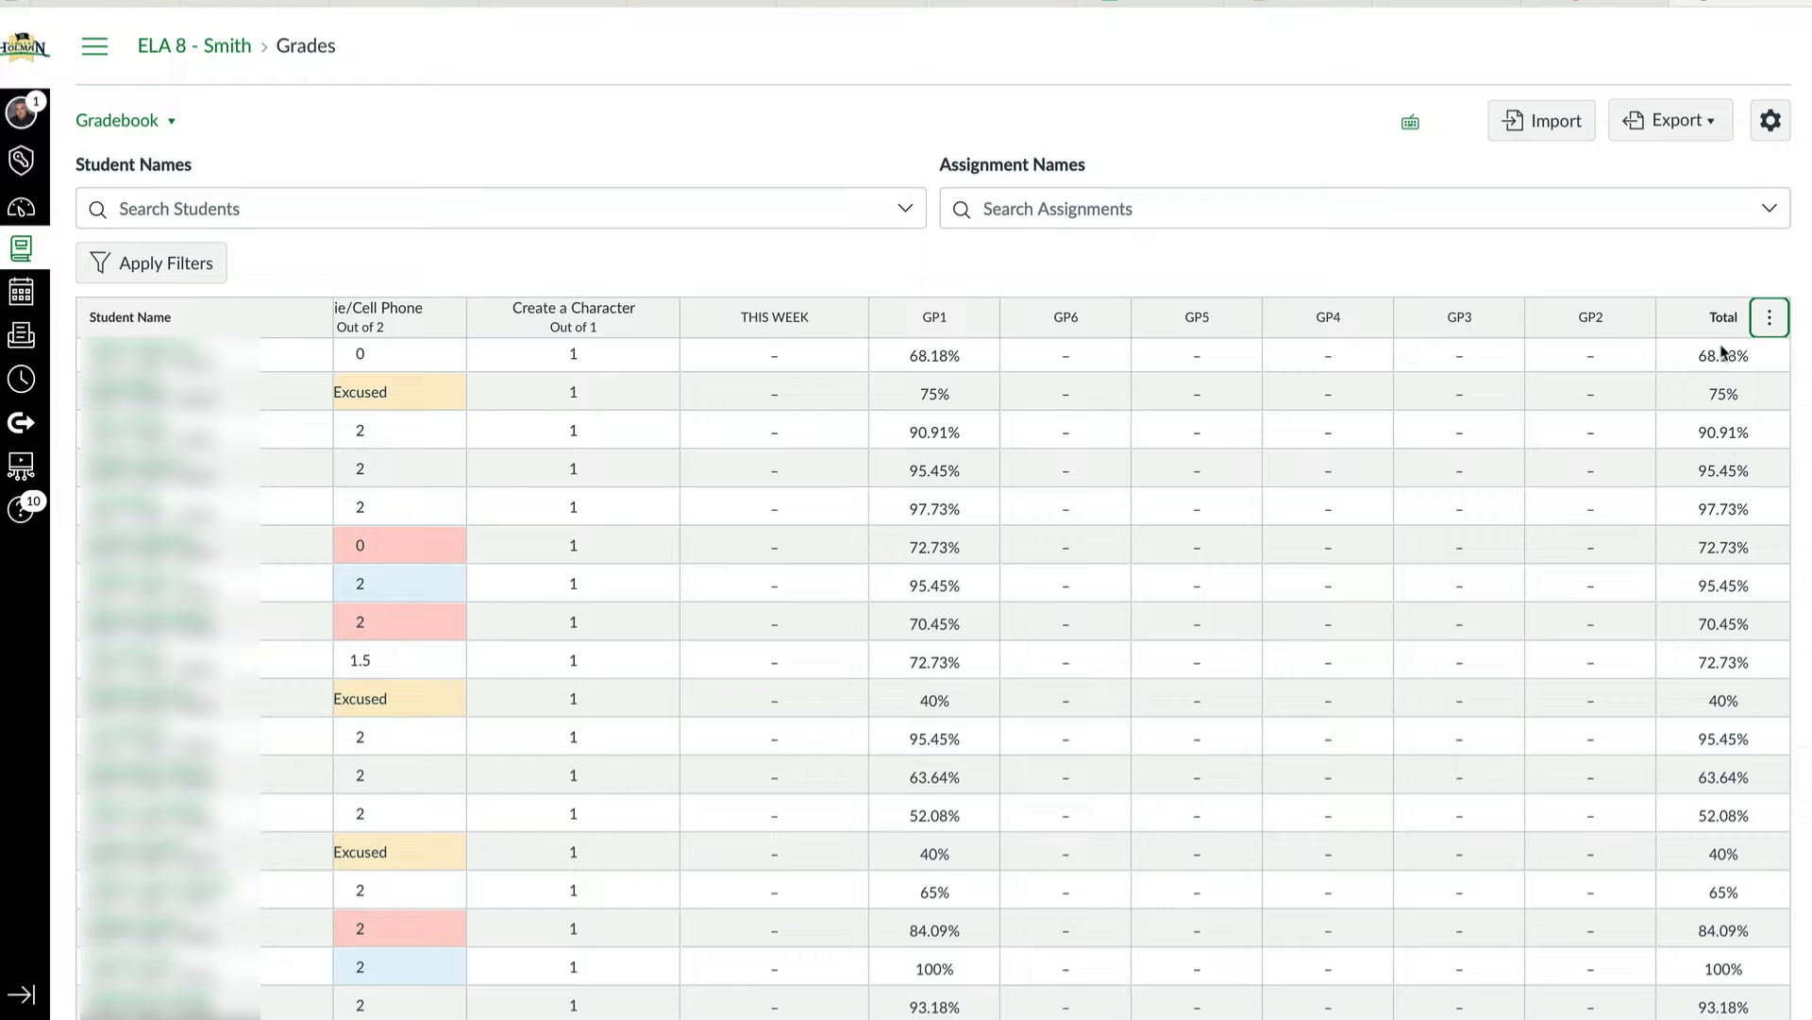
pyautogui.click(1771, 319)
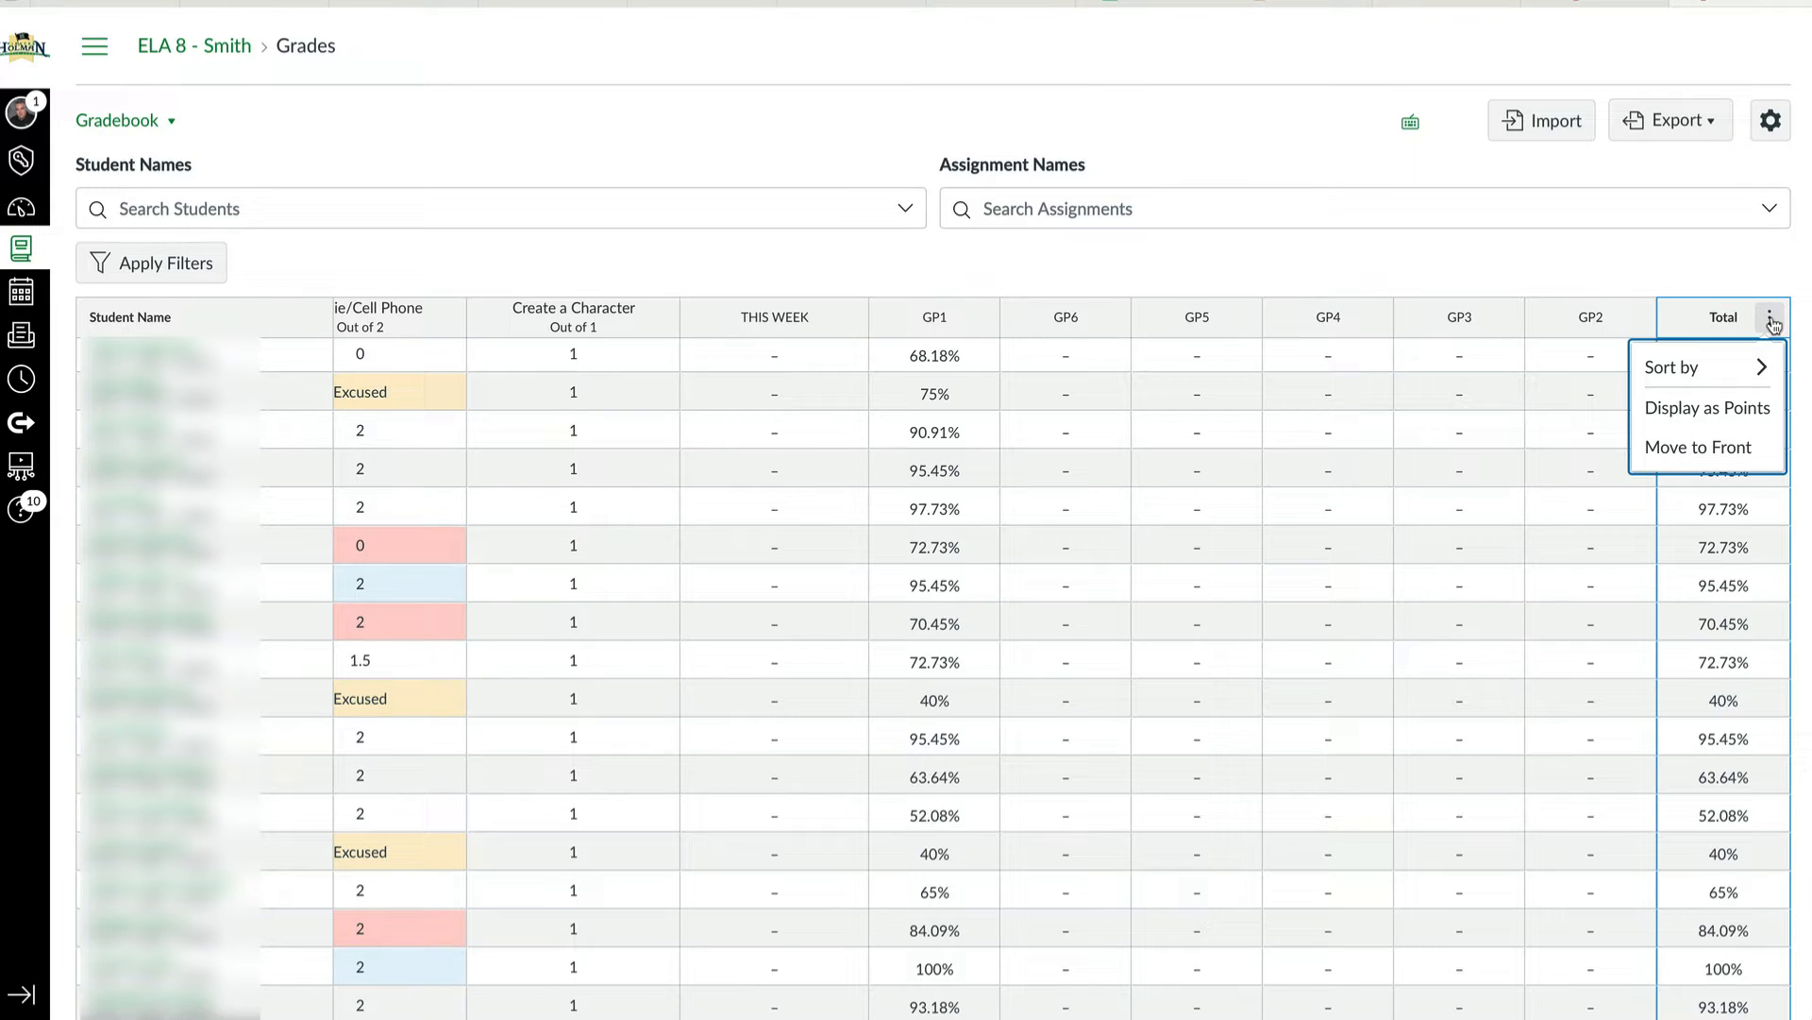
pyautogui.click(1720, 461)
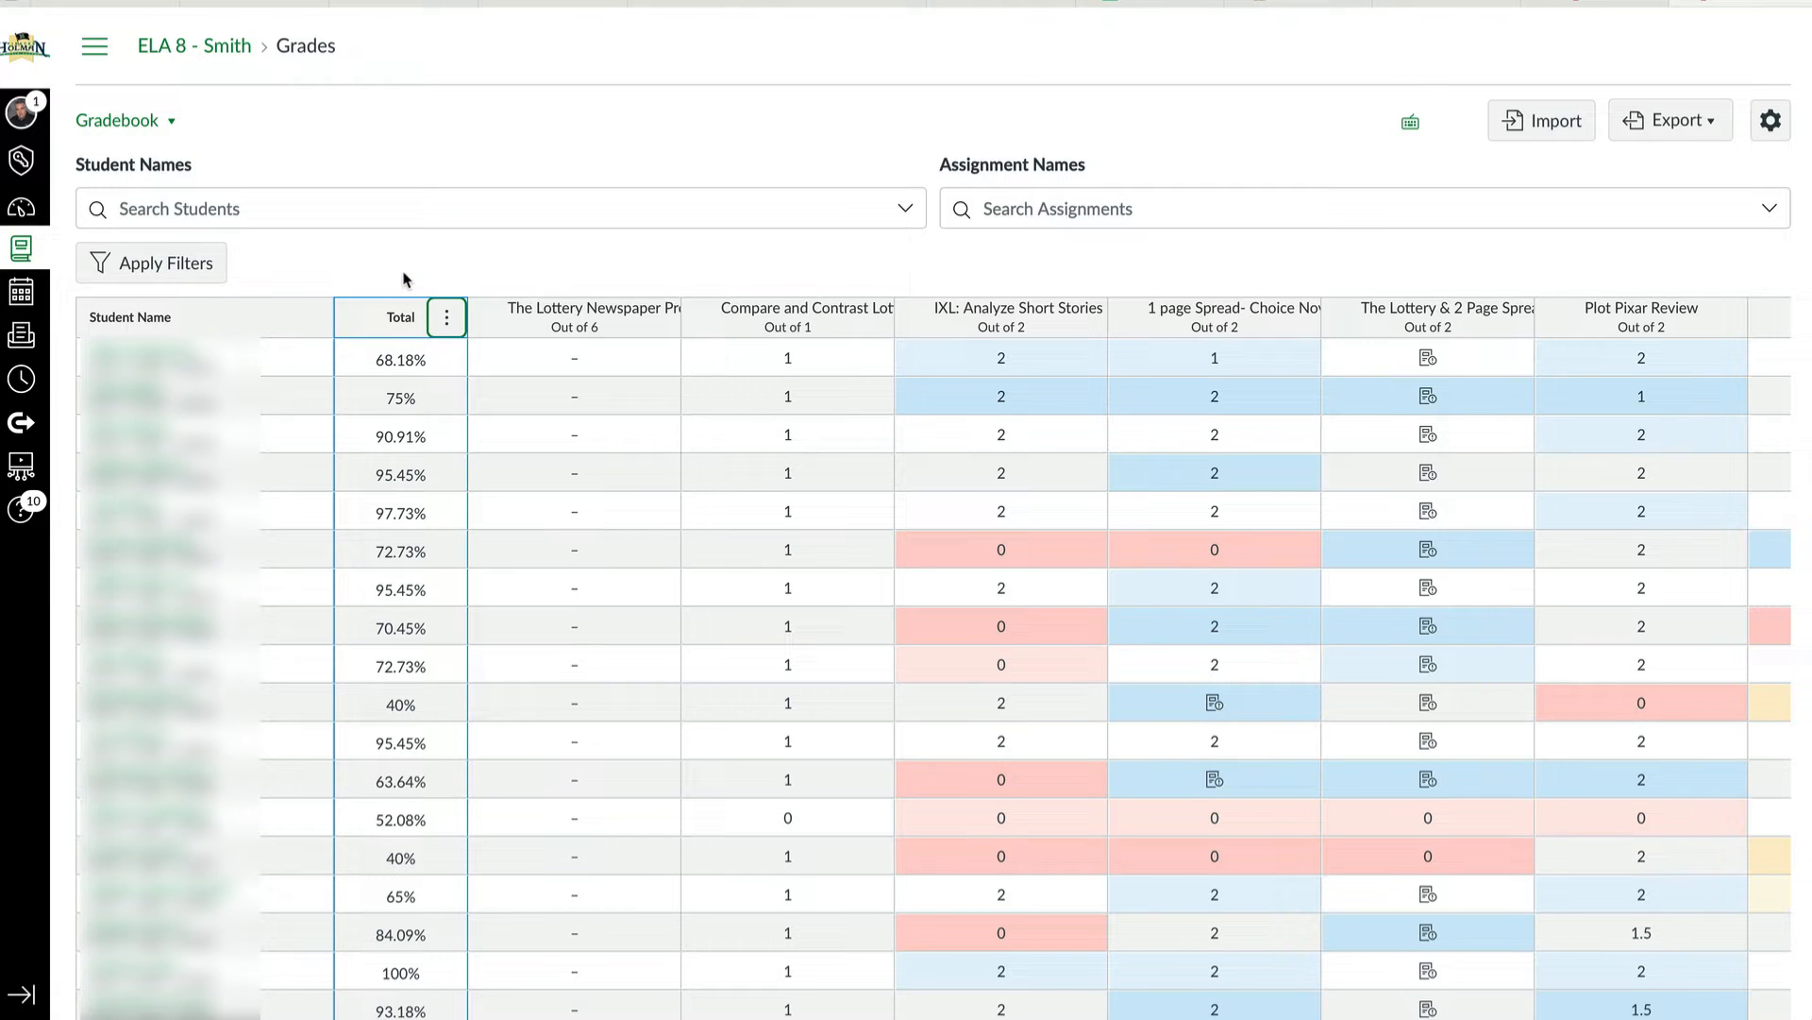
# Filter the gradebook to the ELA 8 section 1(A-B).
pyautogui.click(201, 267)
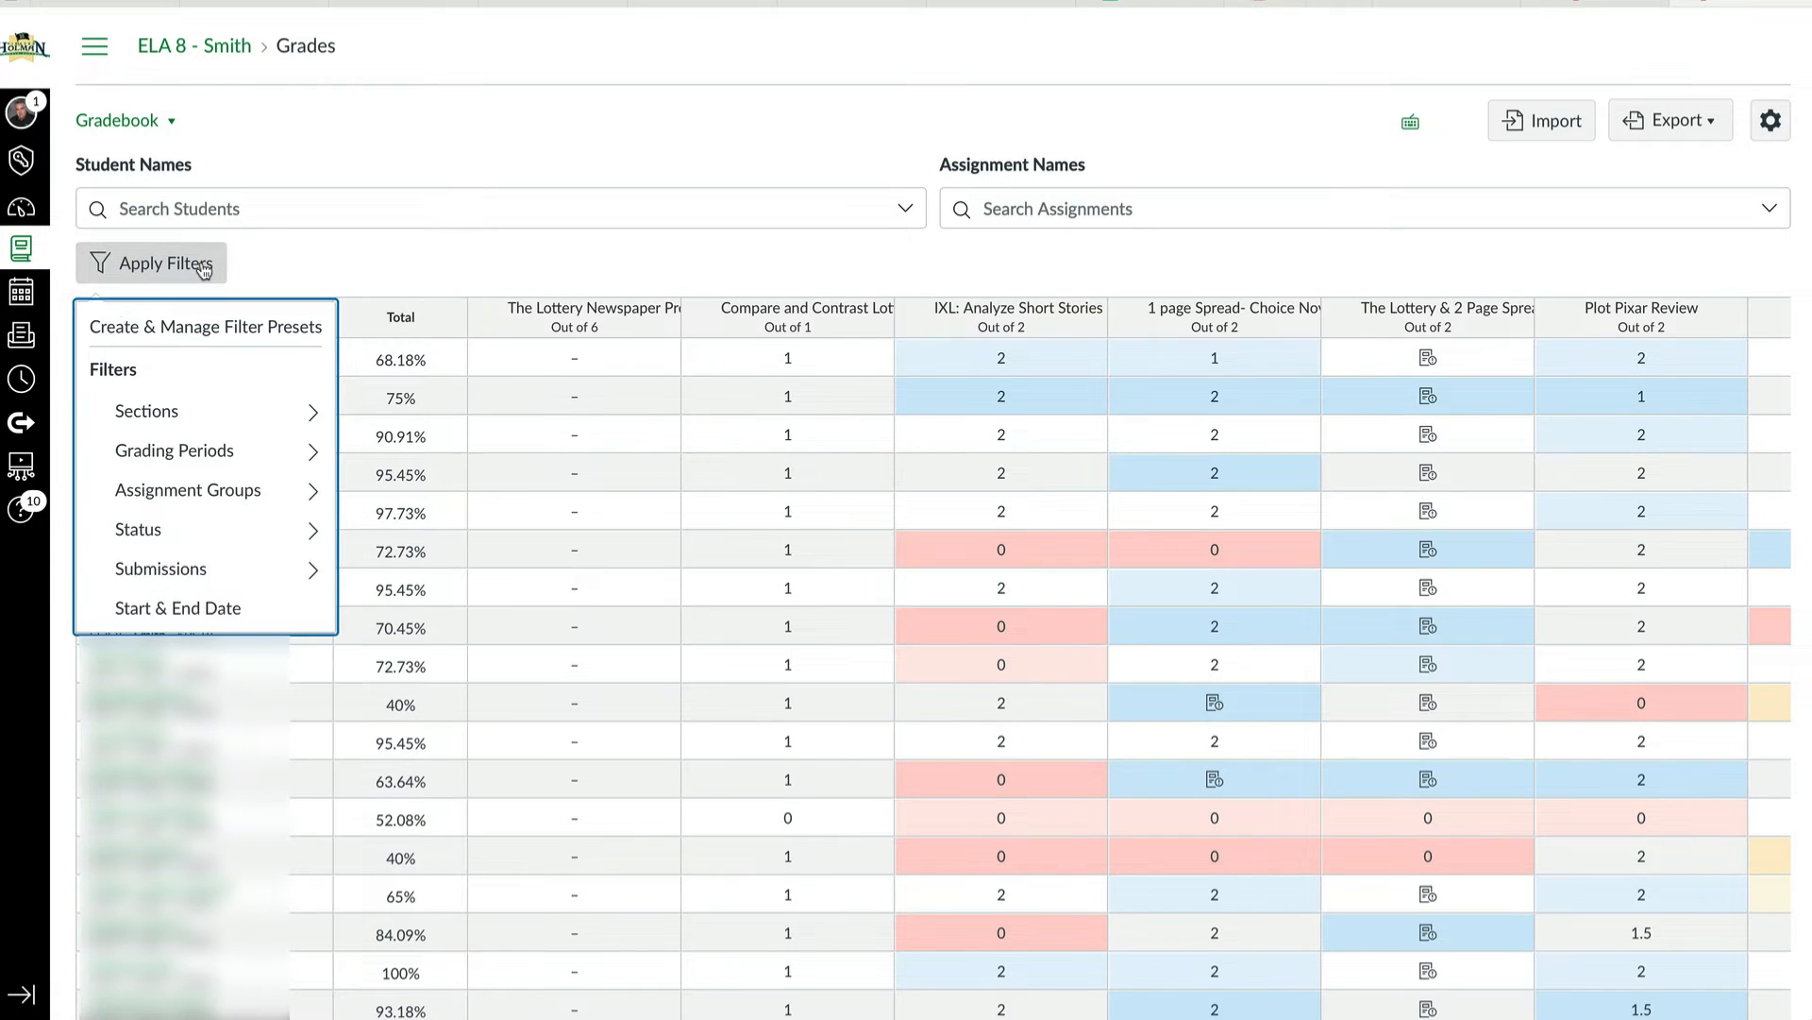
pyautogui.click(259, 423)
pyautogui.click(260, 422)
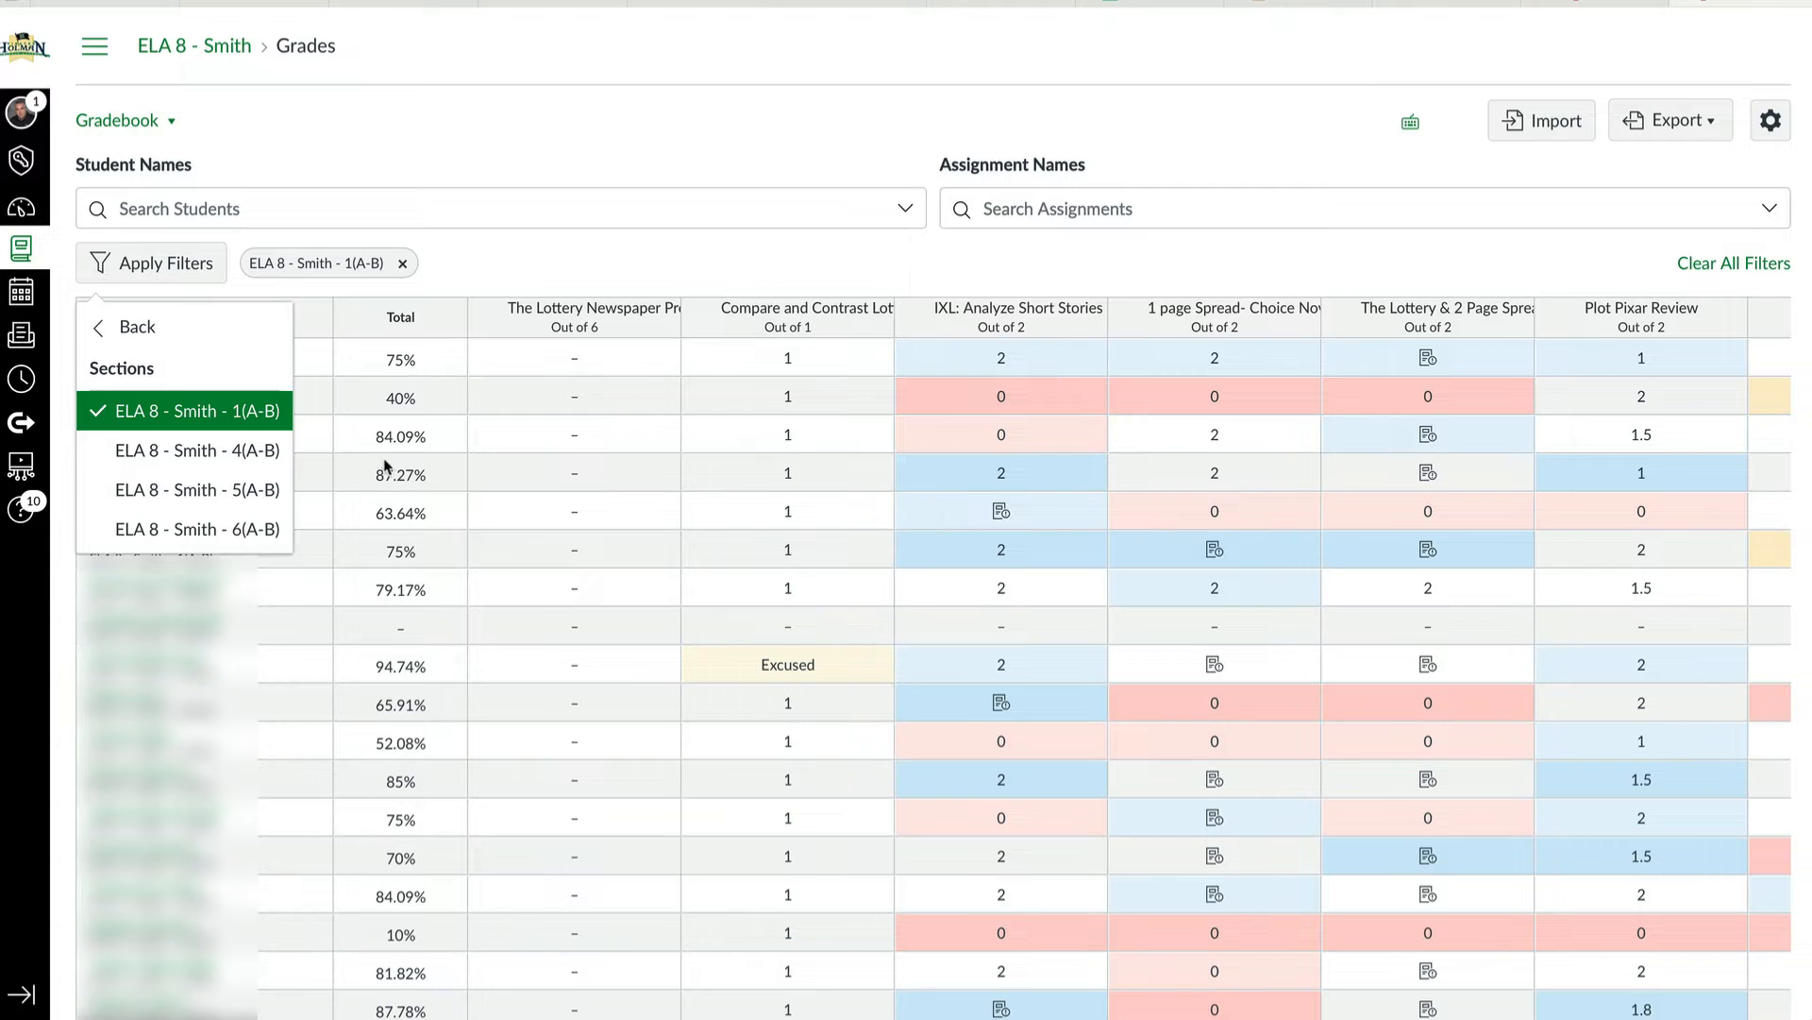
pyautogui.click(532, 280)
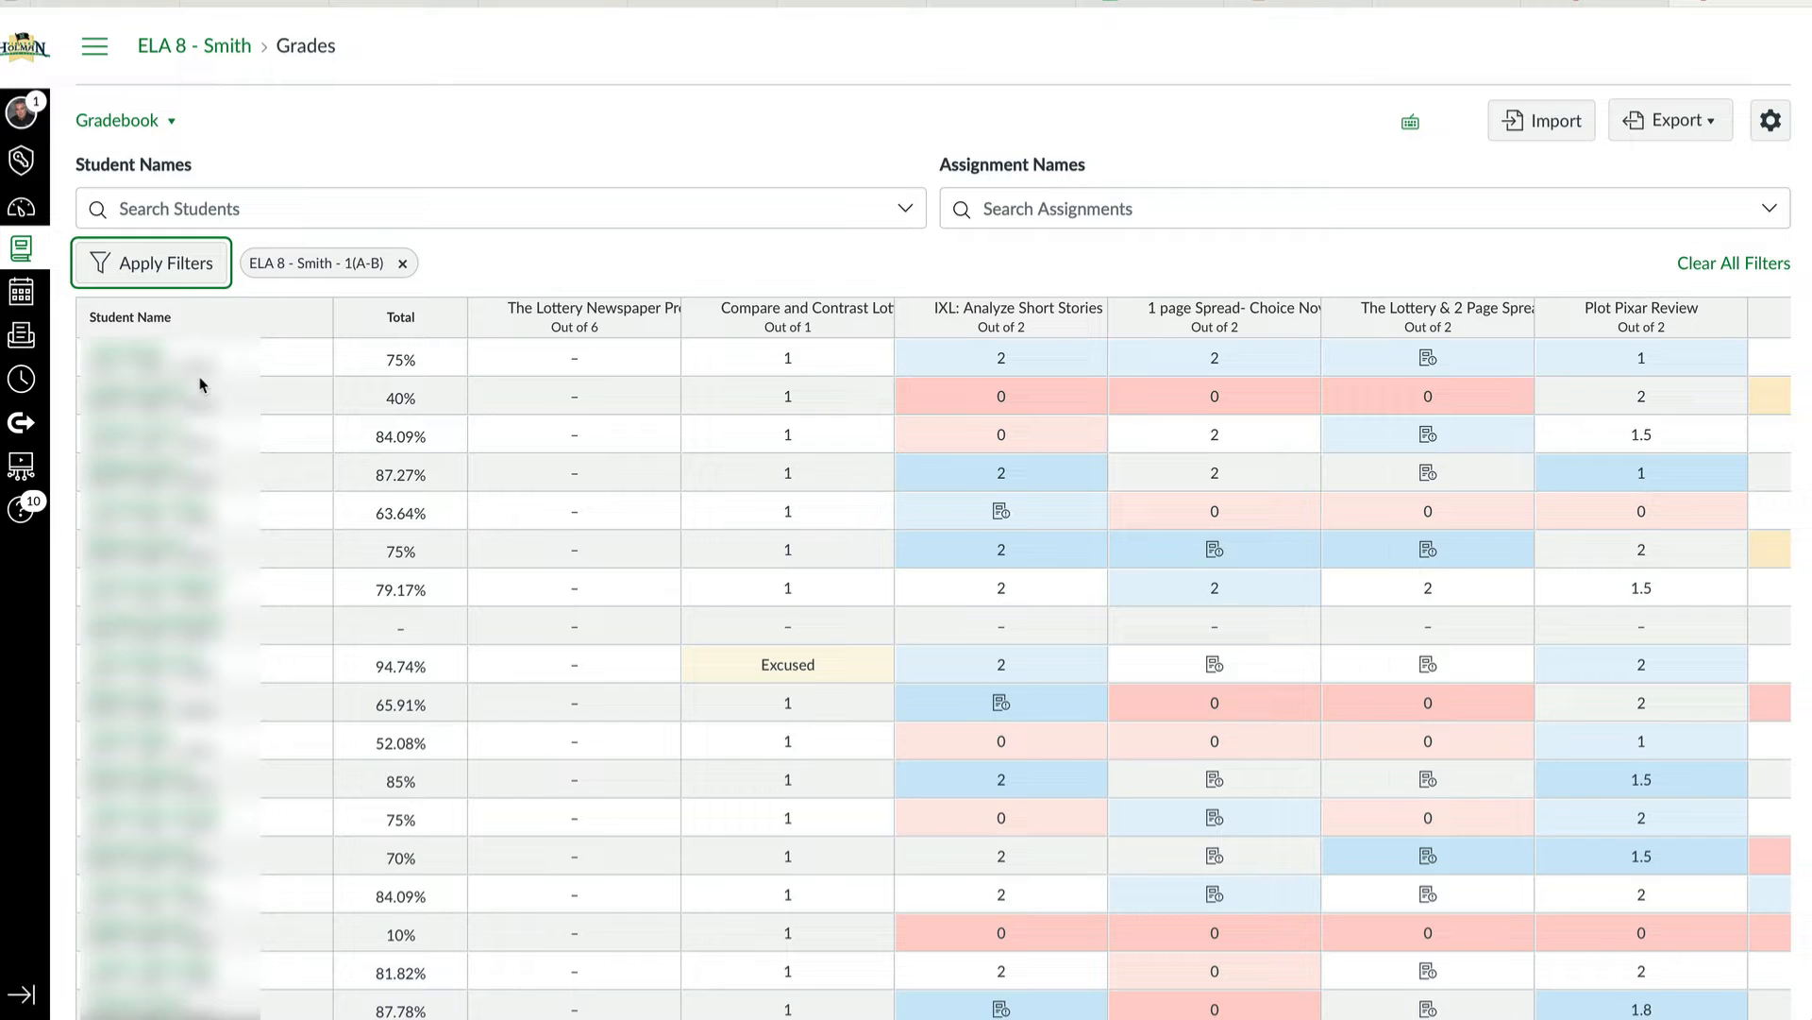
# Change the gradebook's section filter to ELA 8 section 4(A-B).
pyautogui.click(187, 274)
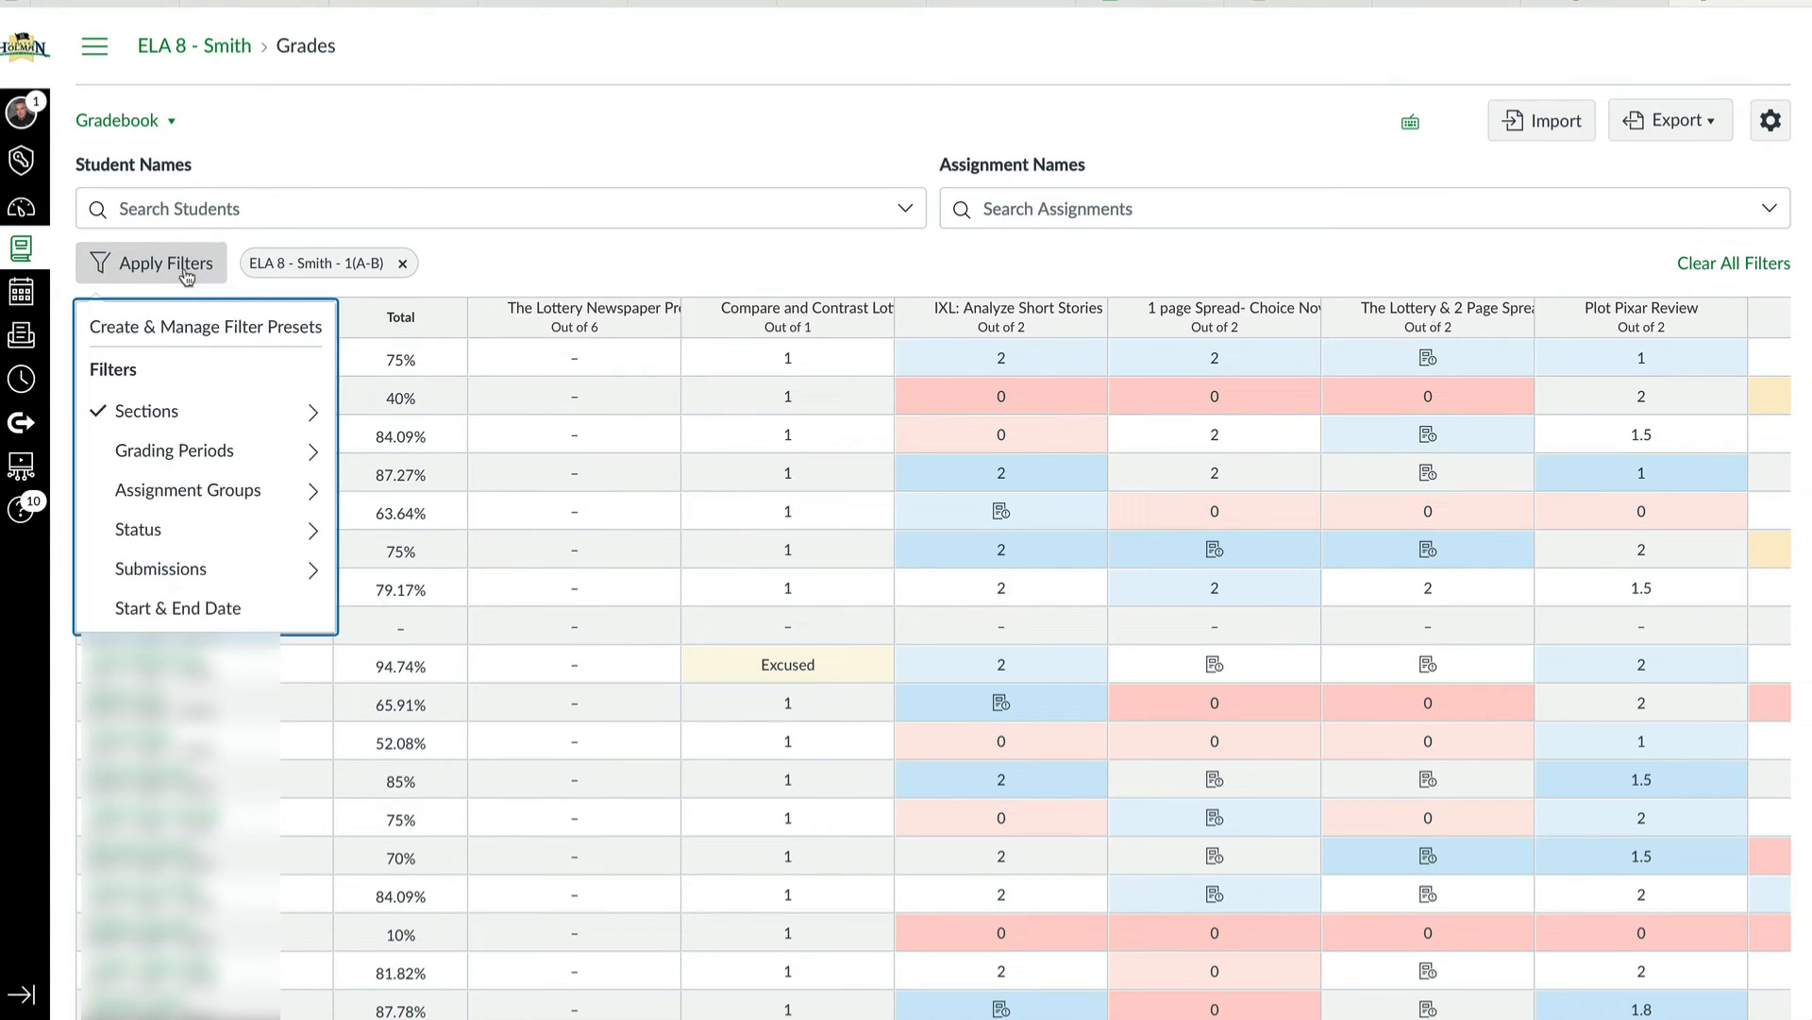
pyautogui.click(189, 412)
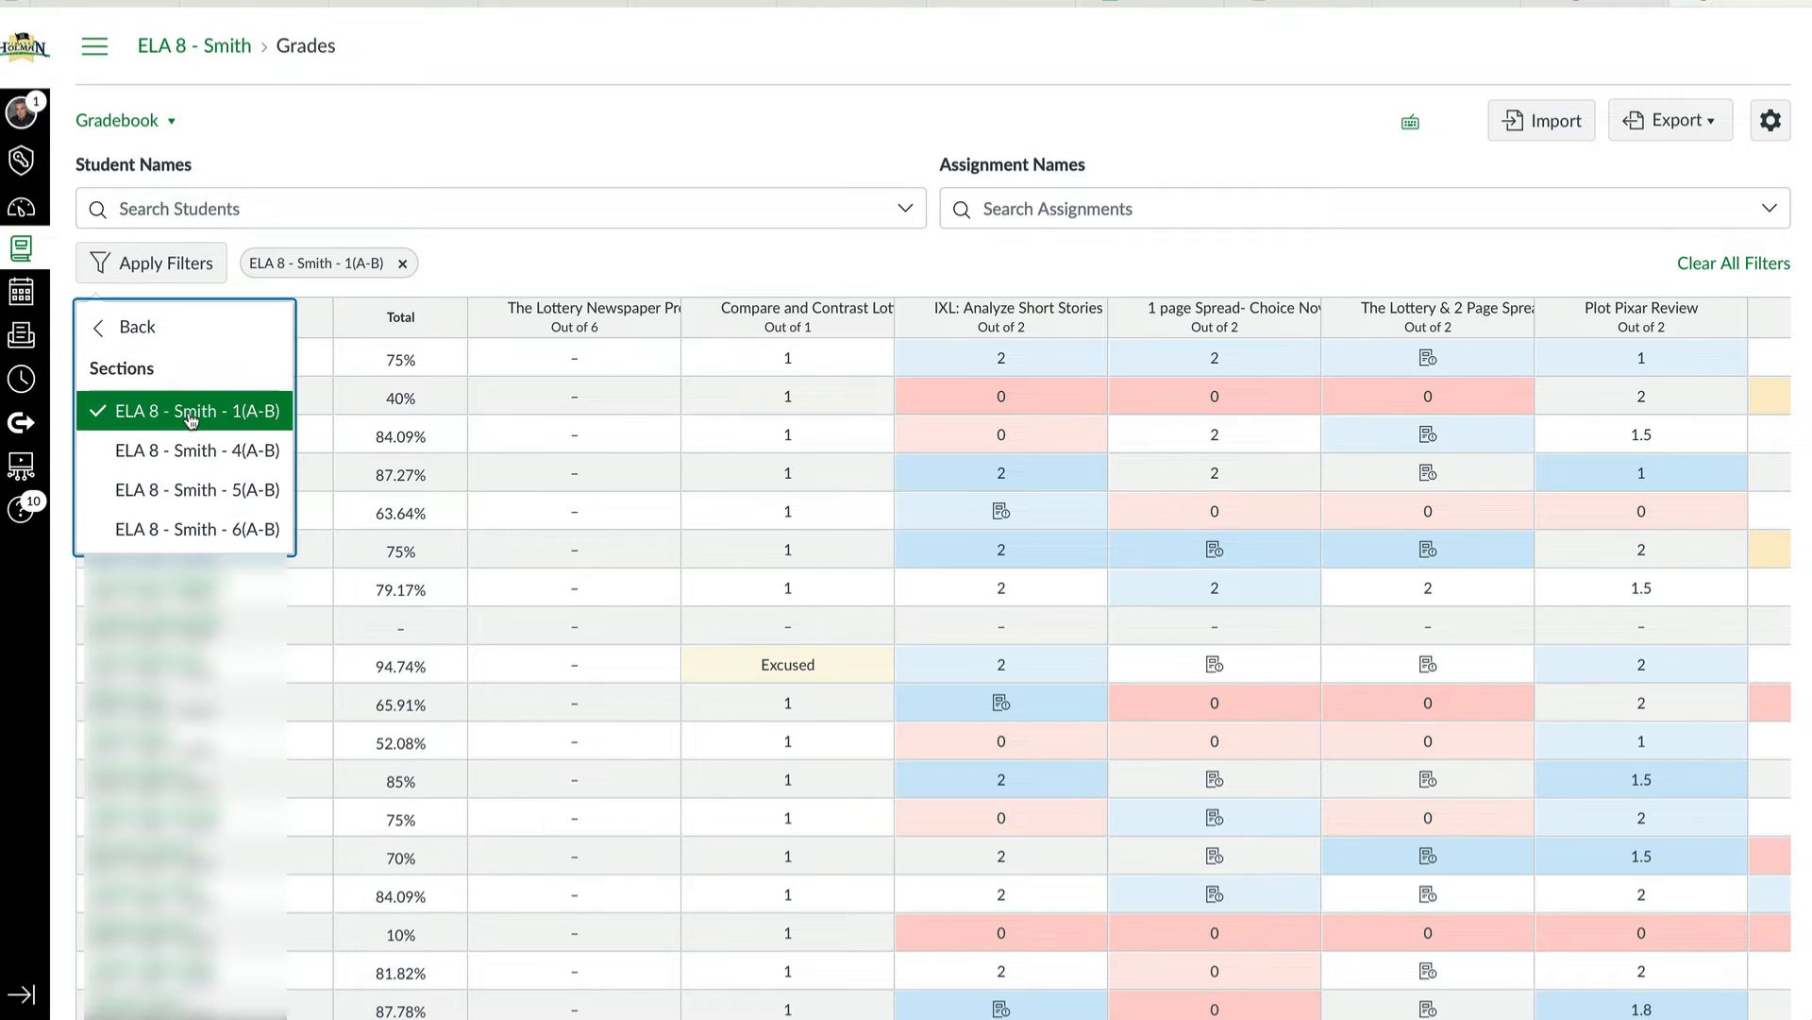
pyautogui.click(206, 461)
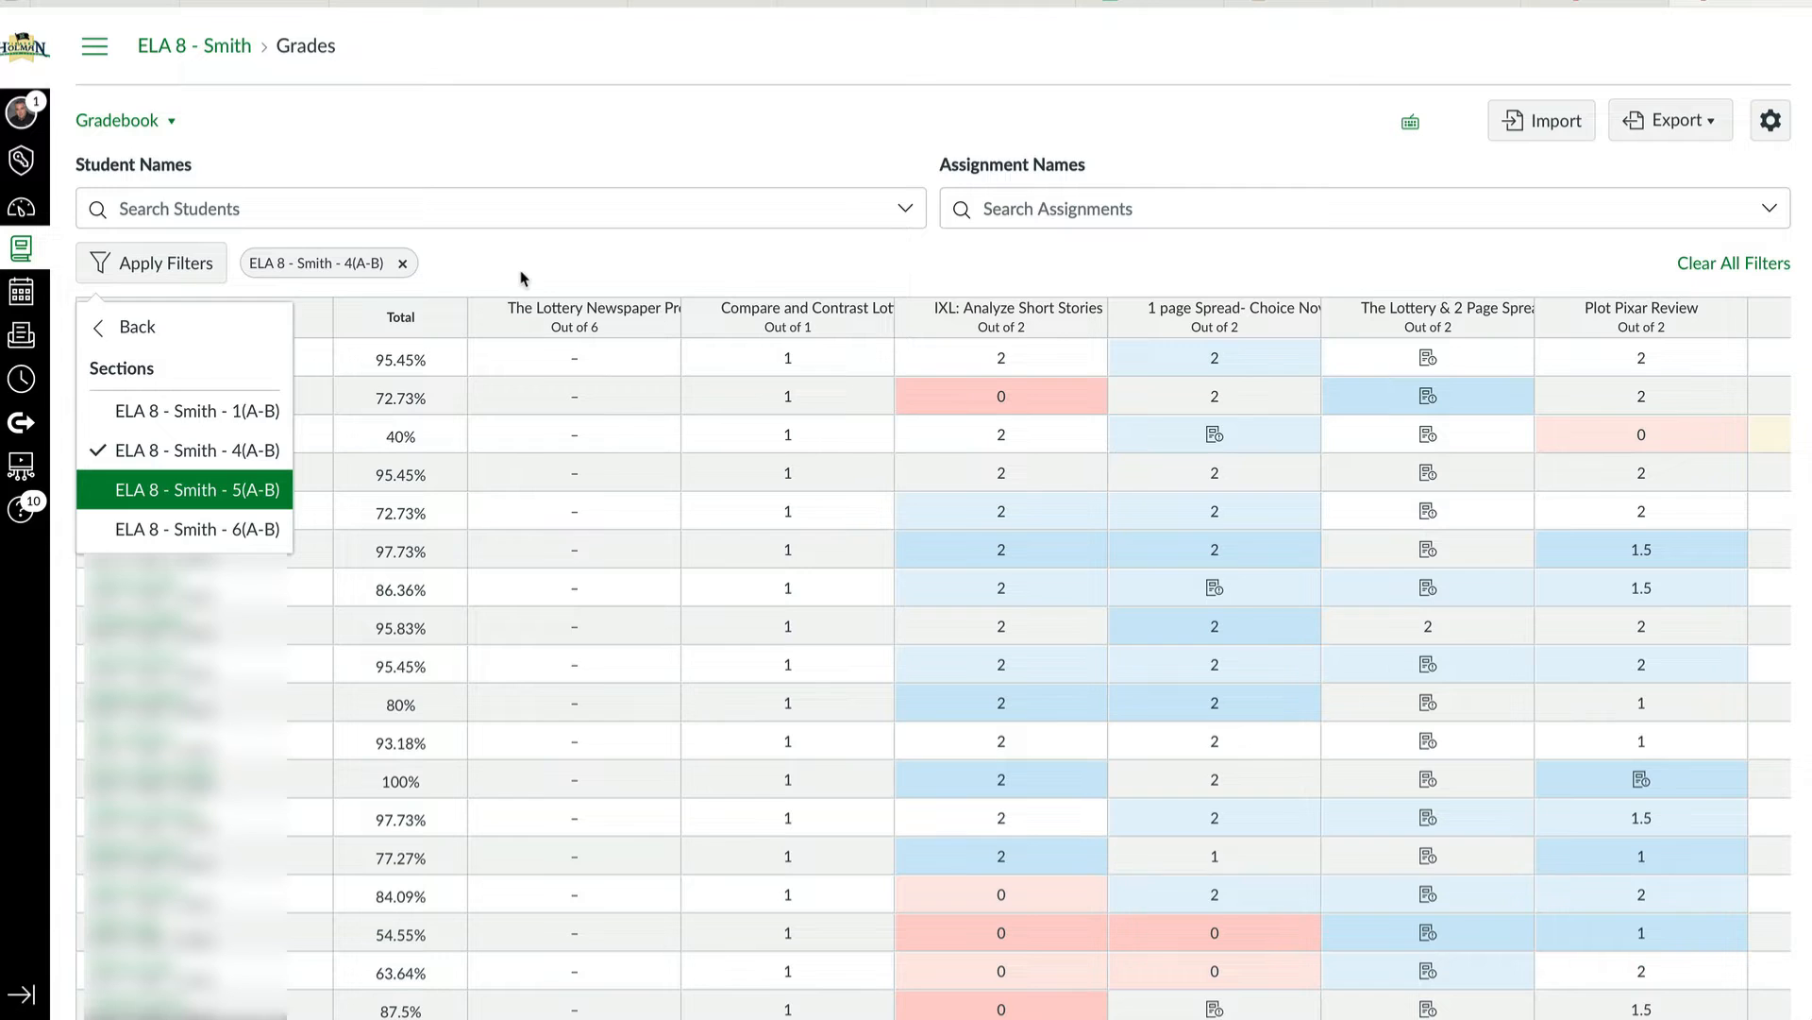
pyautogui.click(522, 285)
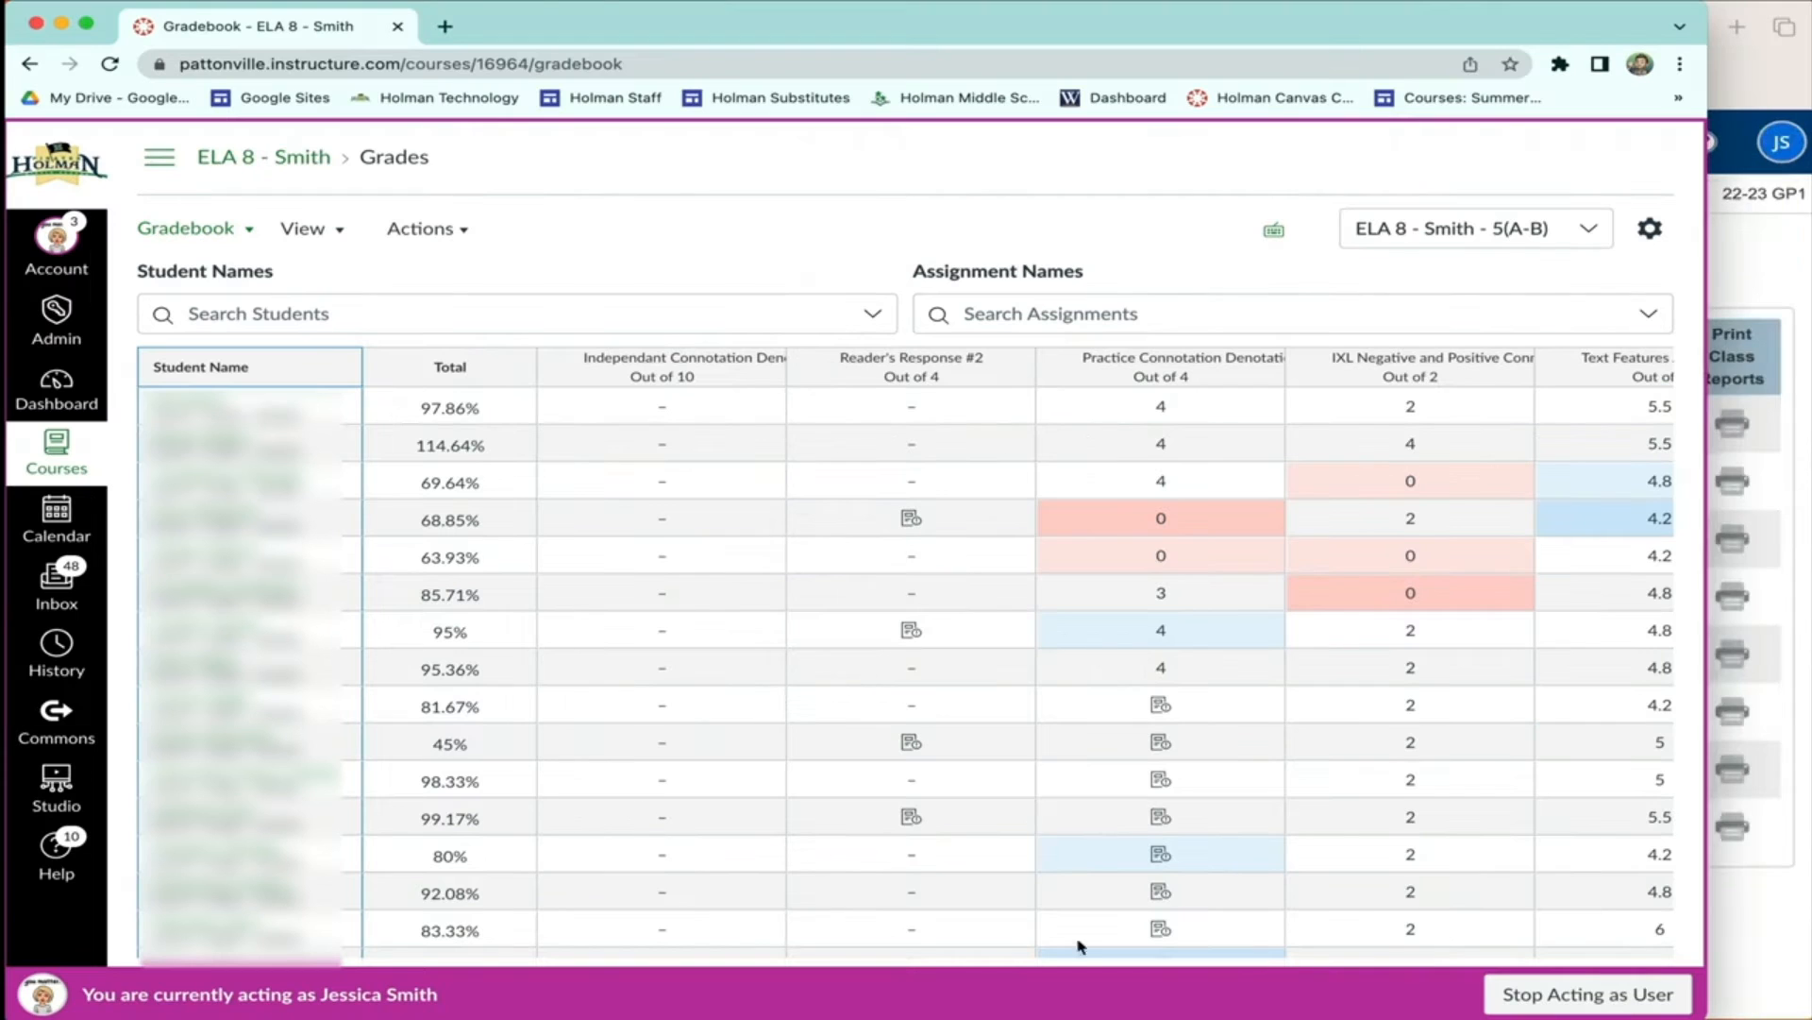
# Switch to PowerSchool, open PowerTeacher Pro, check the GP1 (2022-2023) term list and select the class 1(A-B) ELA 8.
pyautogui.click(1776, 236)
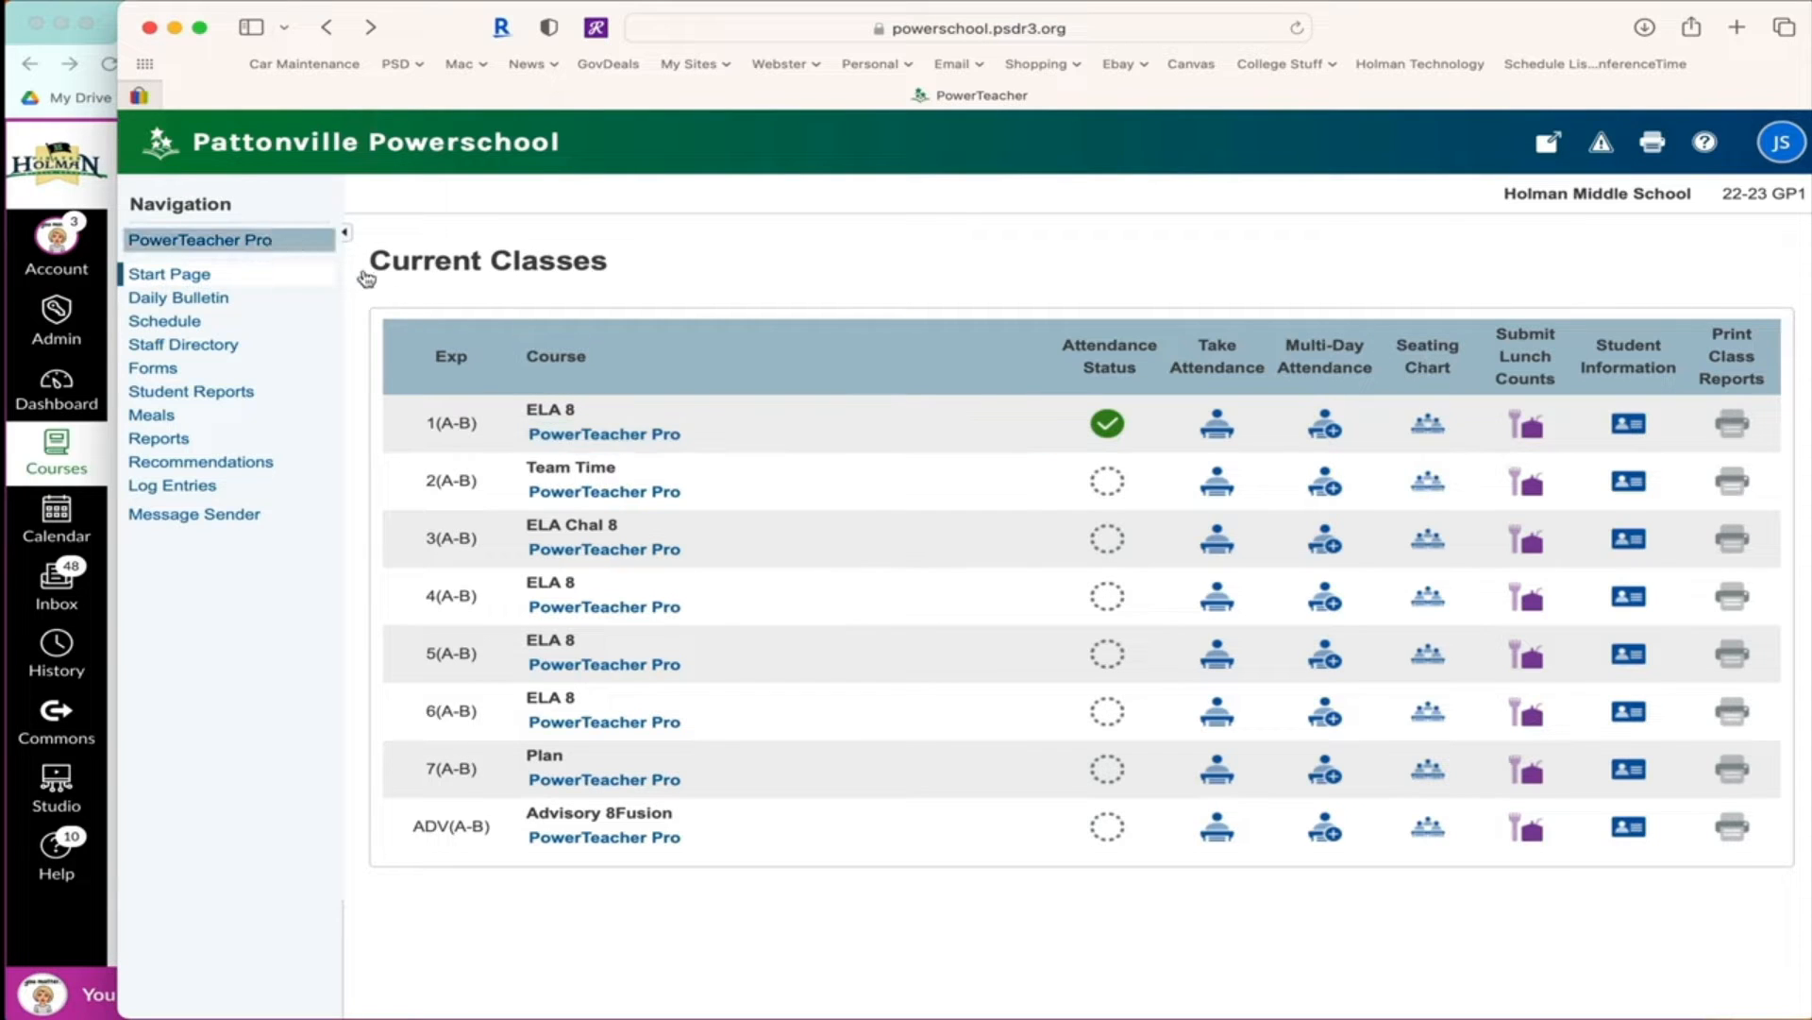
pyautogui.click(596, 437)
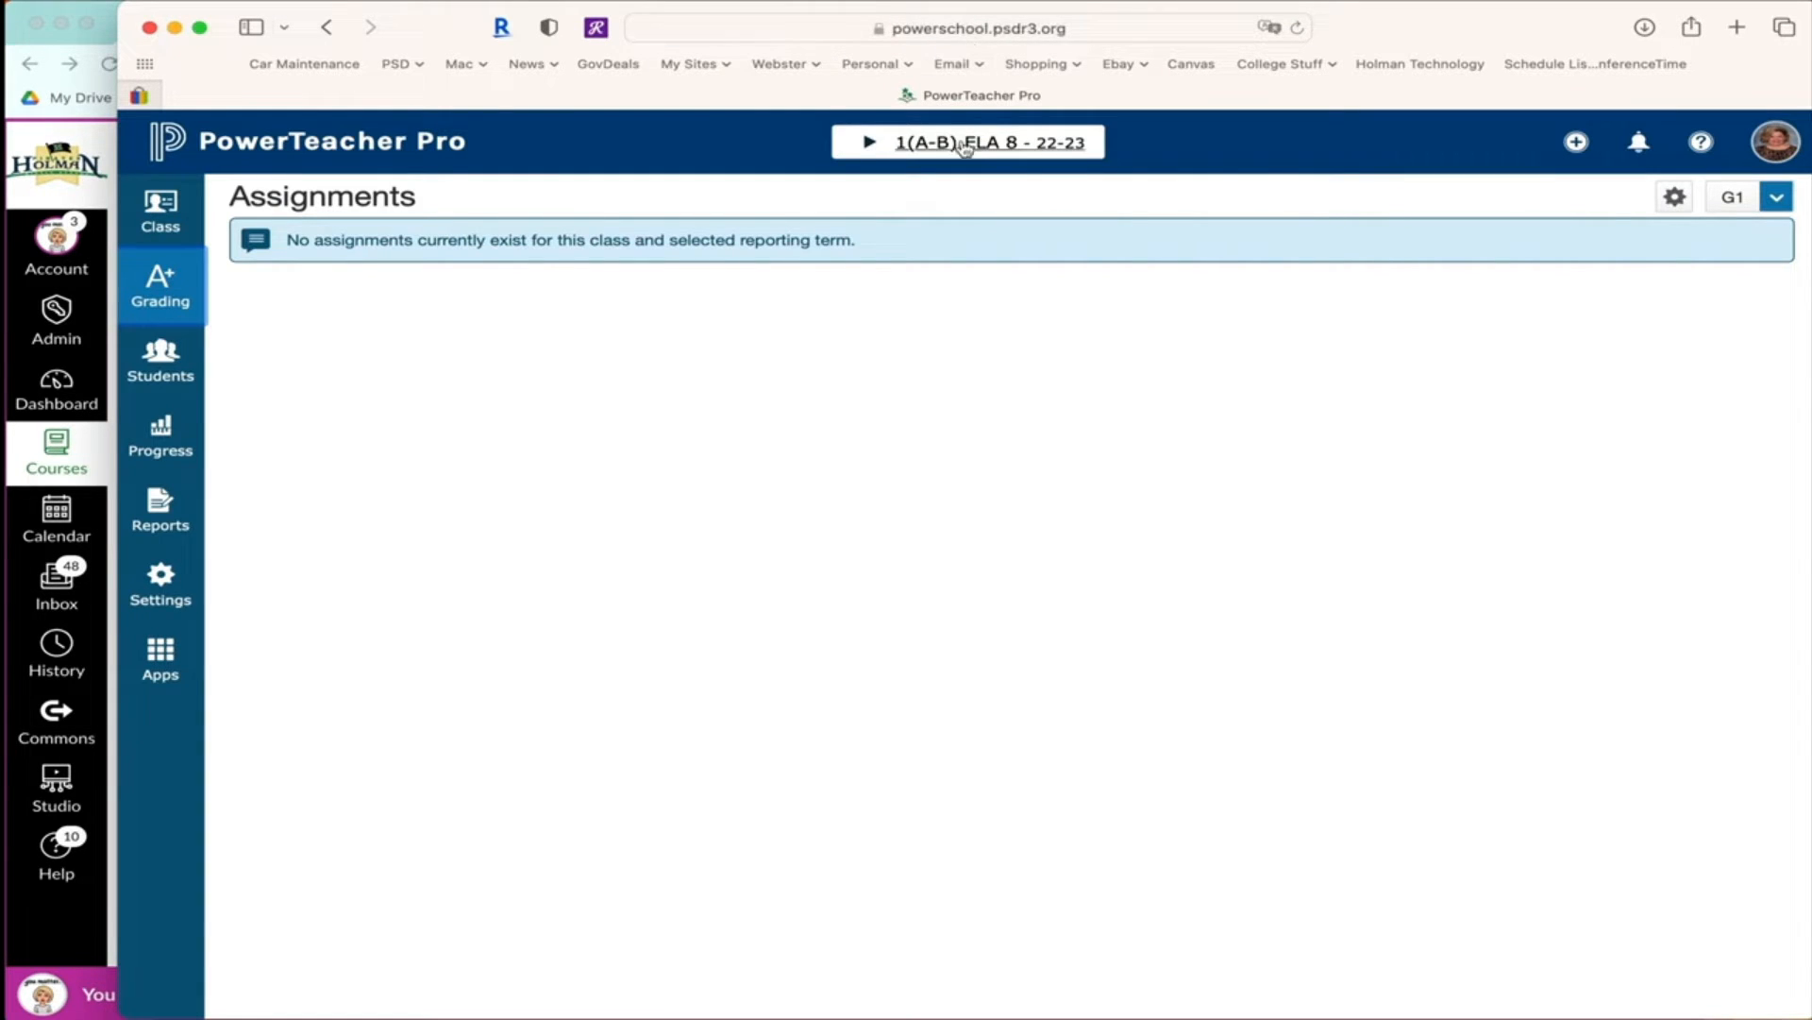
pyautogui.click(1001, 157)
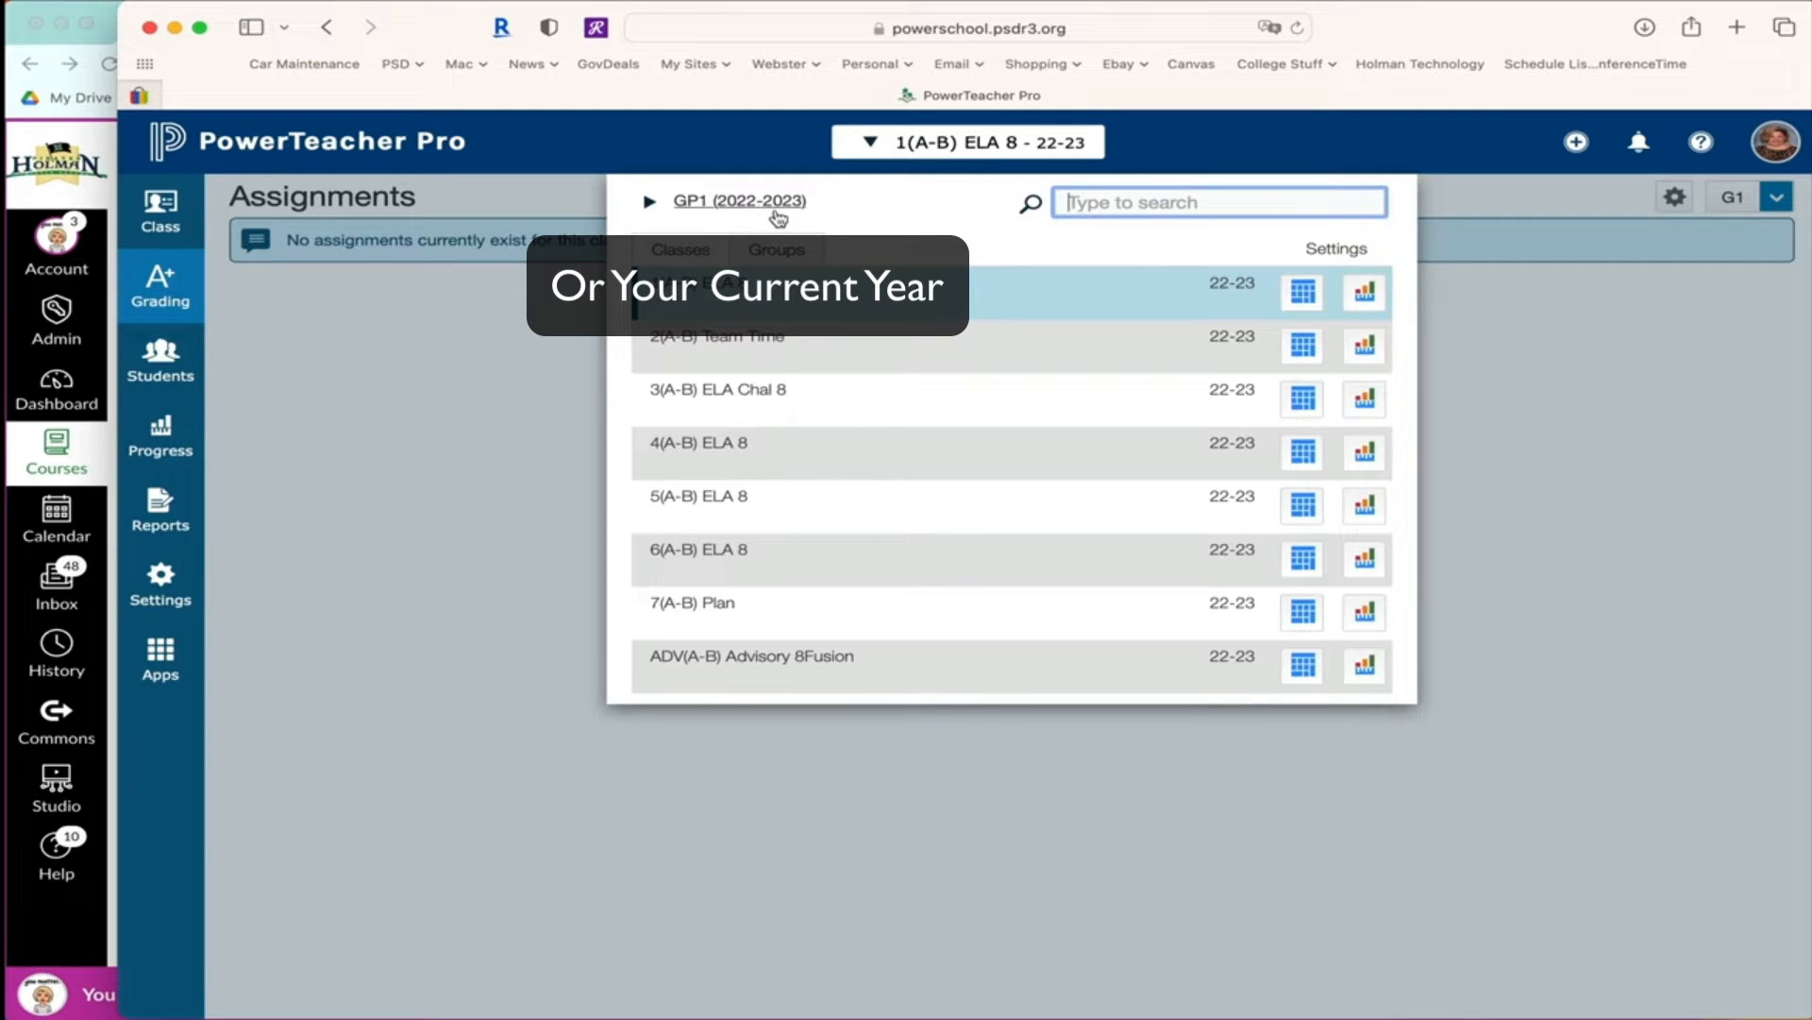
pyautogui.click(651, 203)
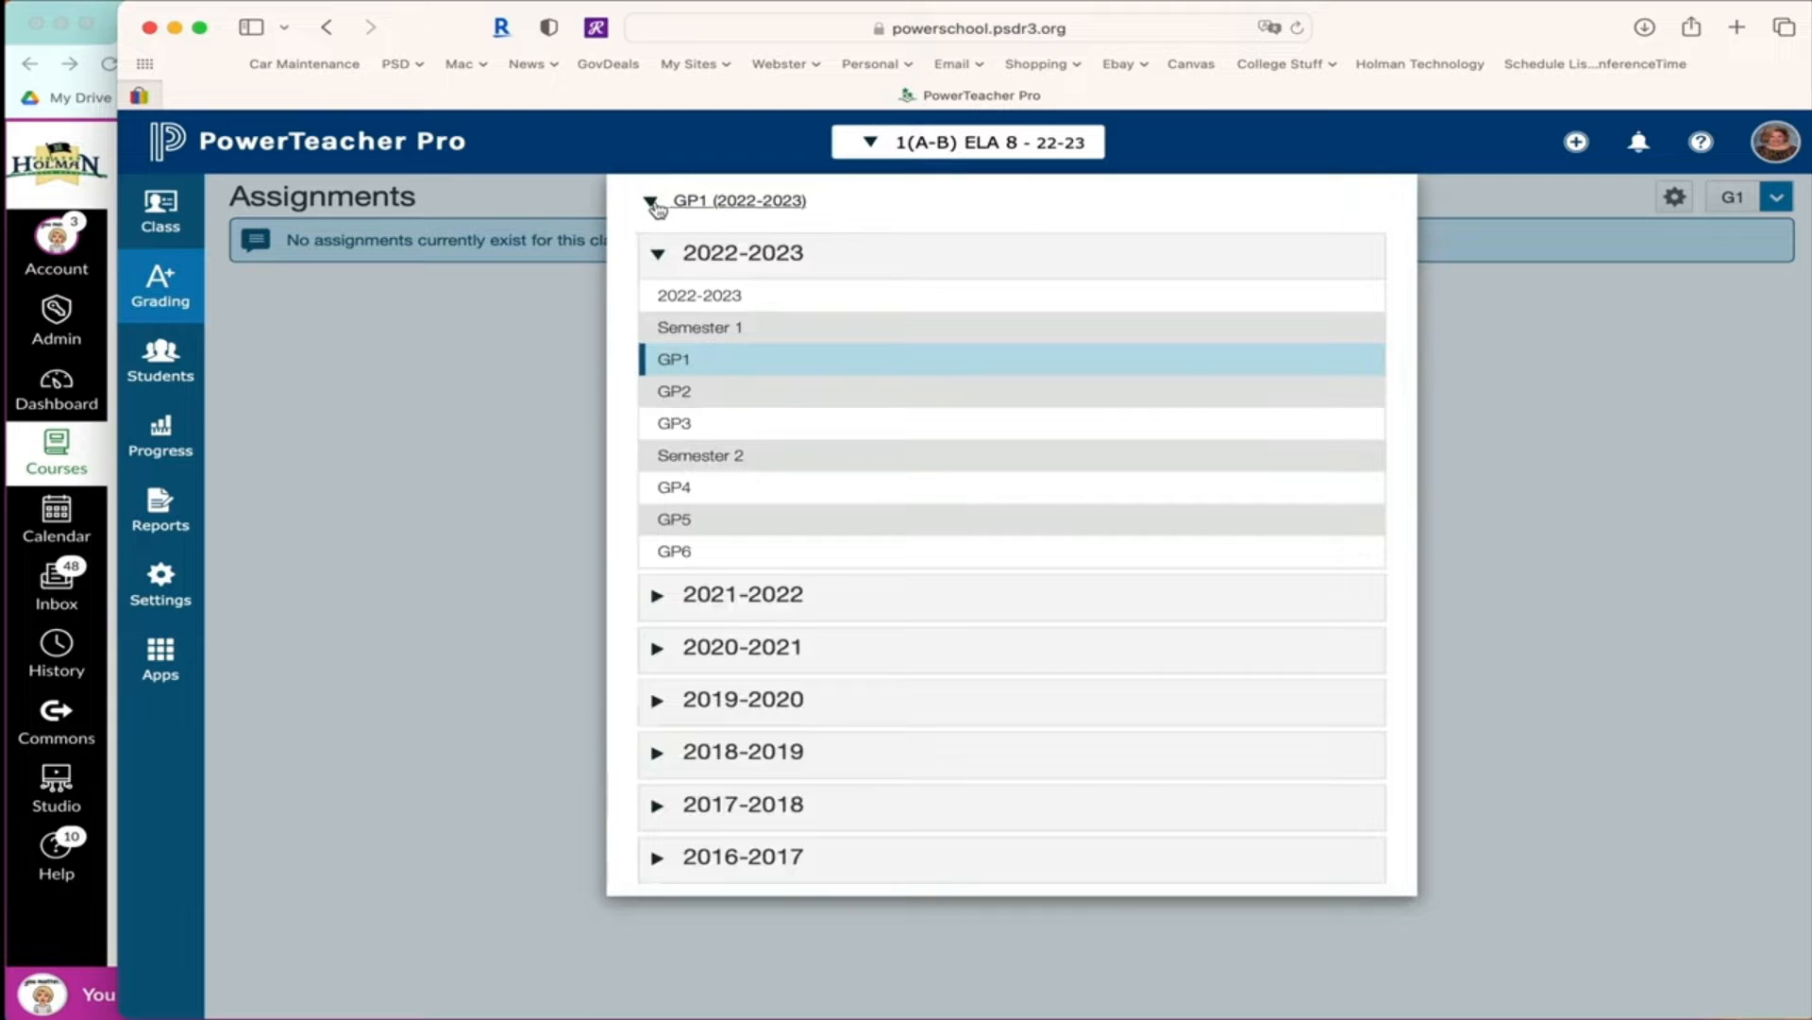
pyautogui.click(652, 204)
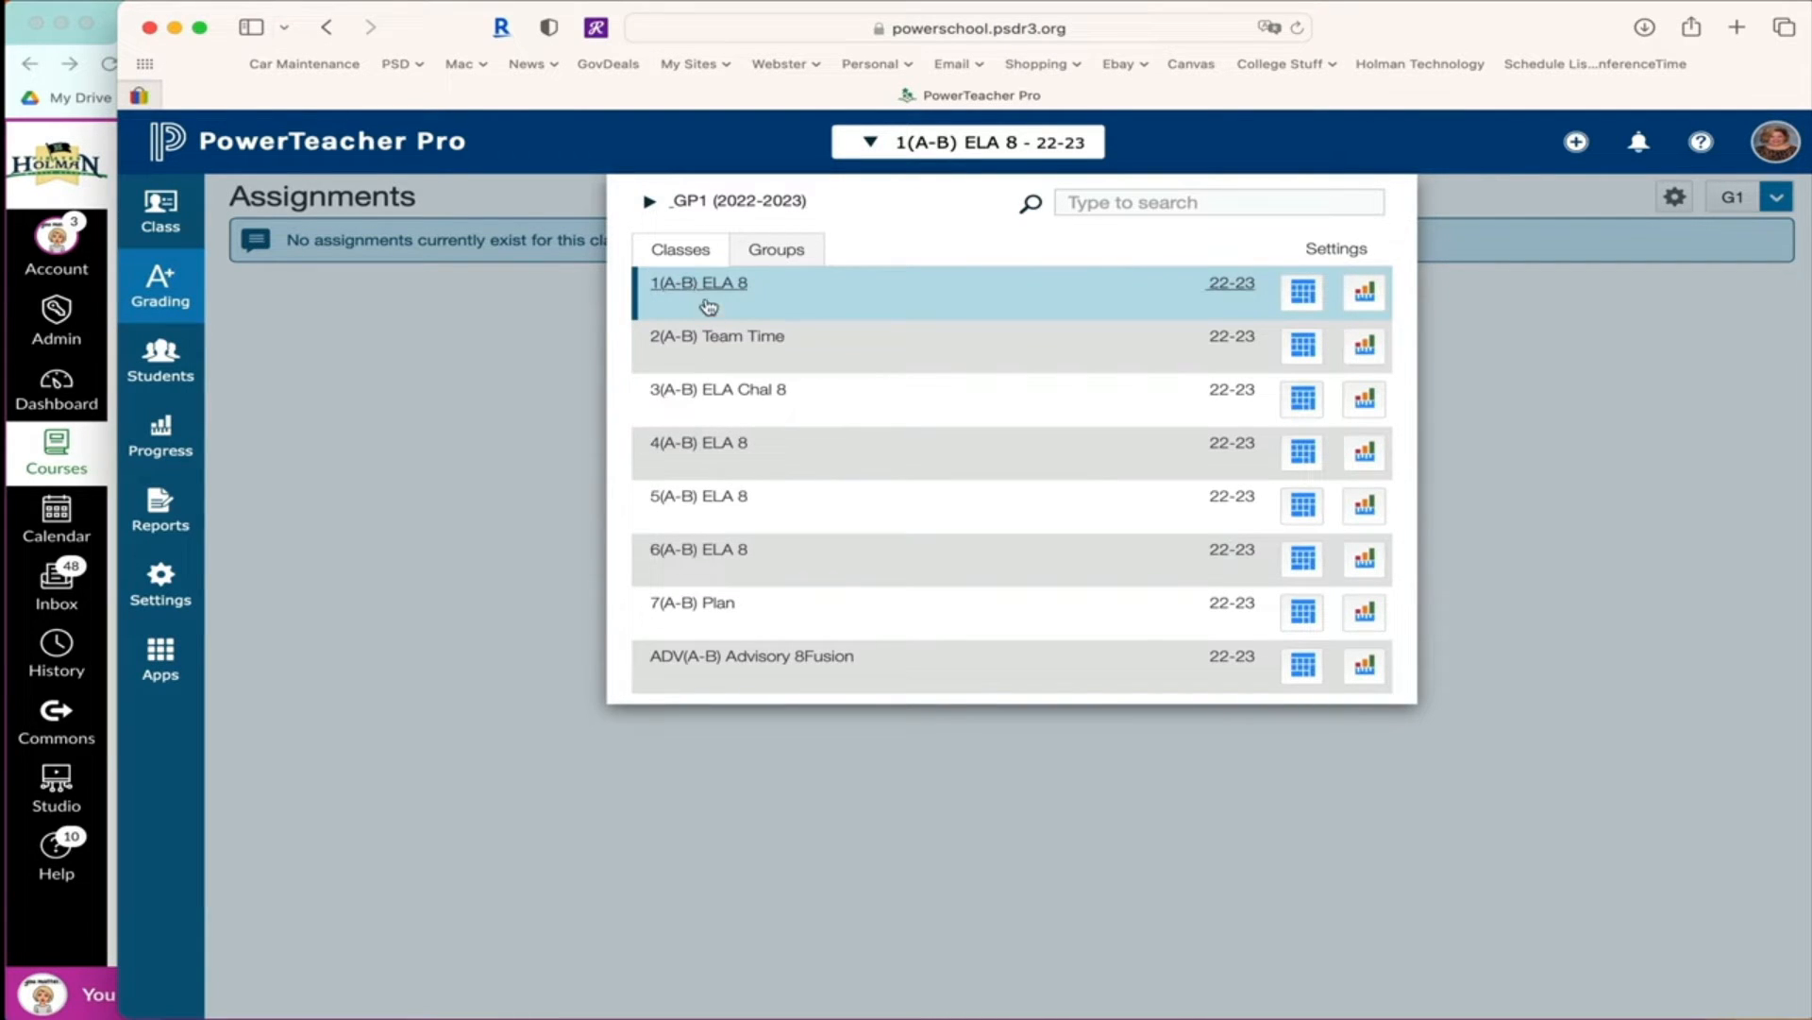
pyautogui.click(710, 294)
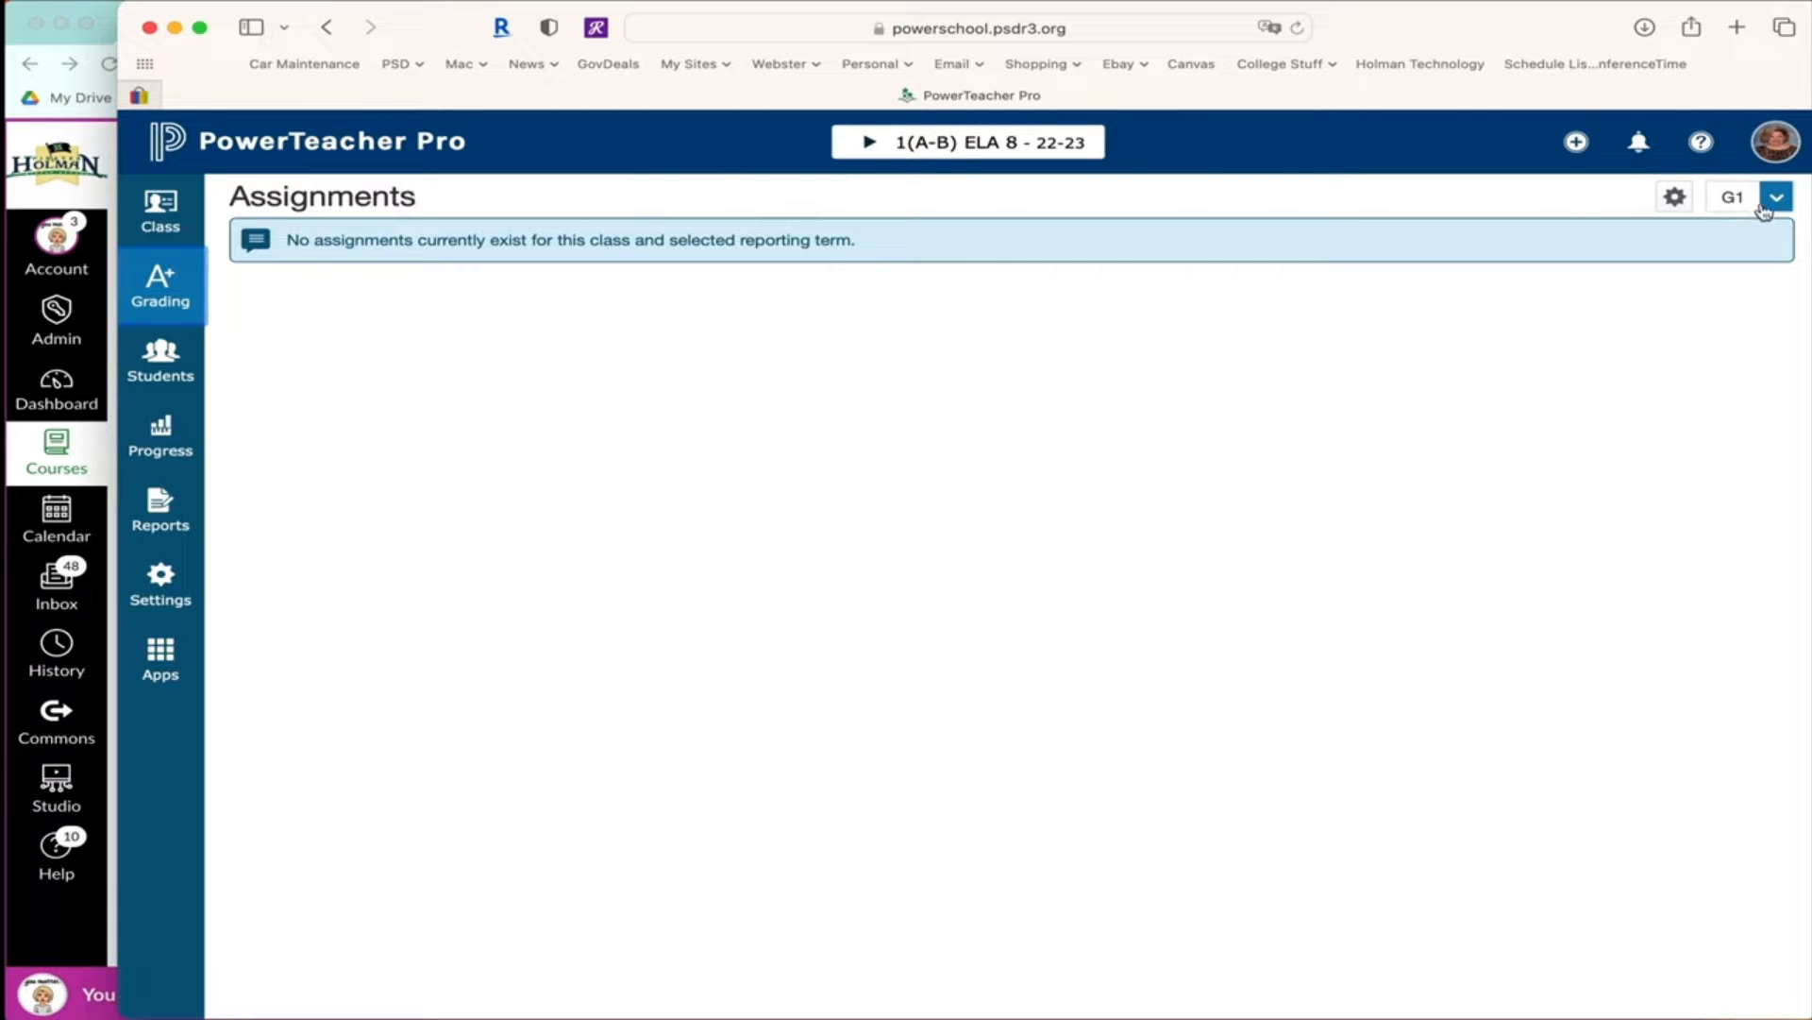
# Select the G1 reporting term and open the class scoresheet.
pyautogui.click(1775, 202)
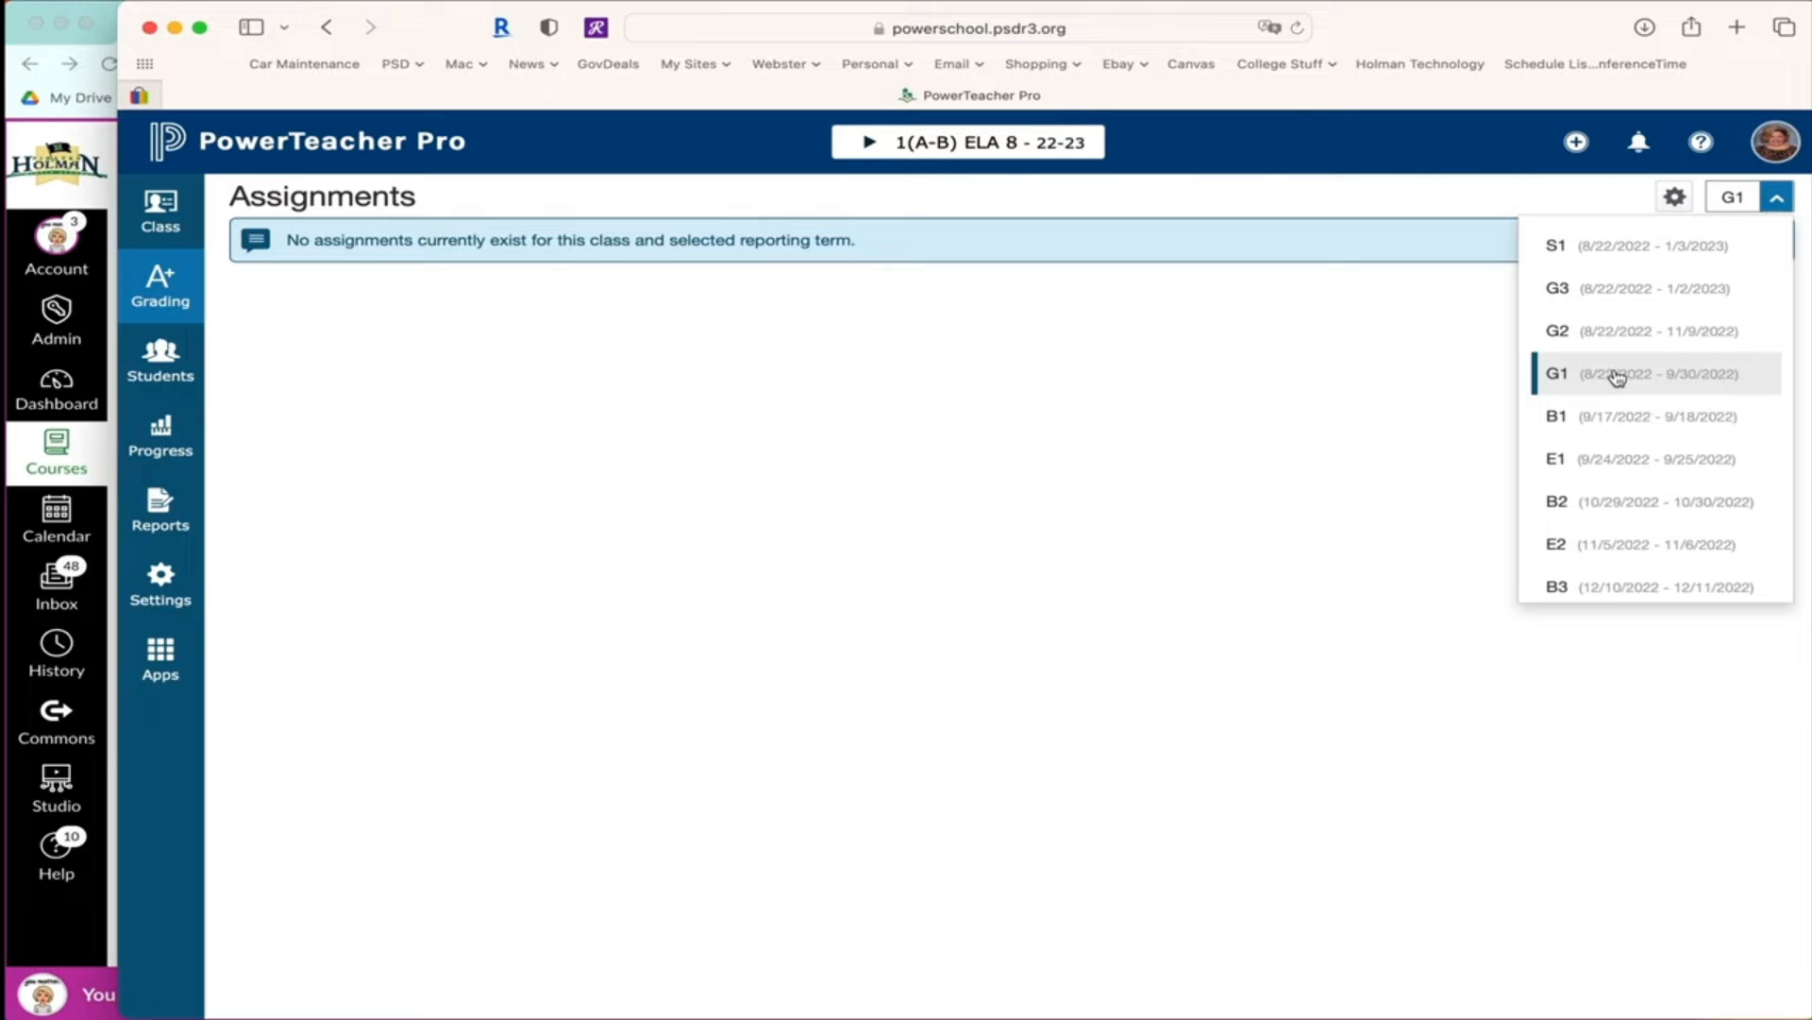
pyautogui.click(1617, 376)
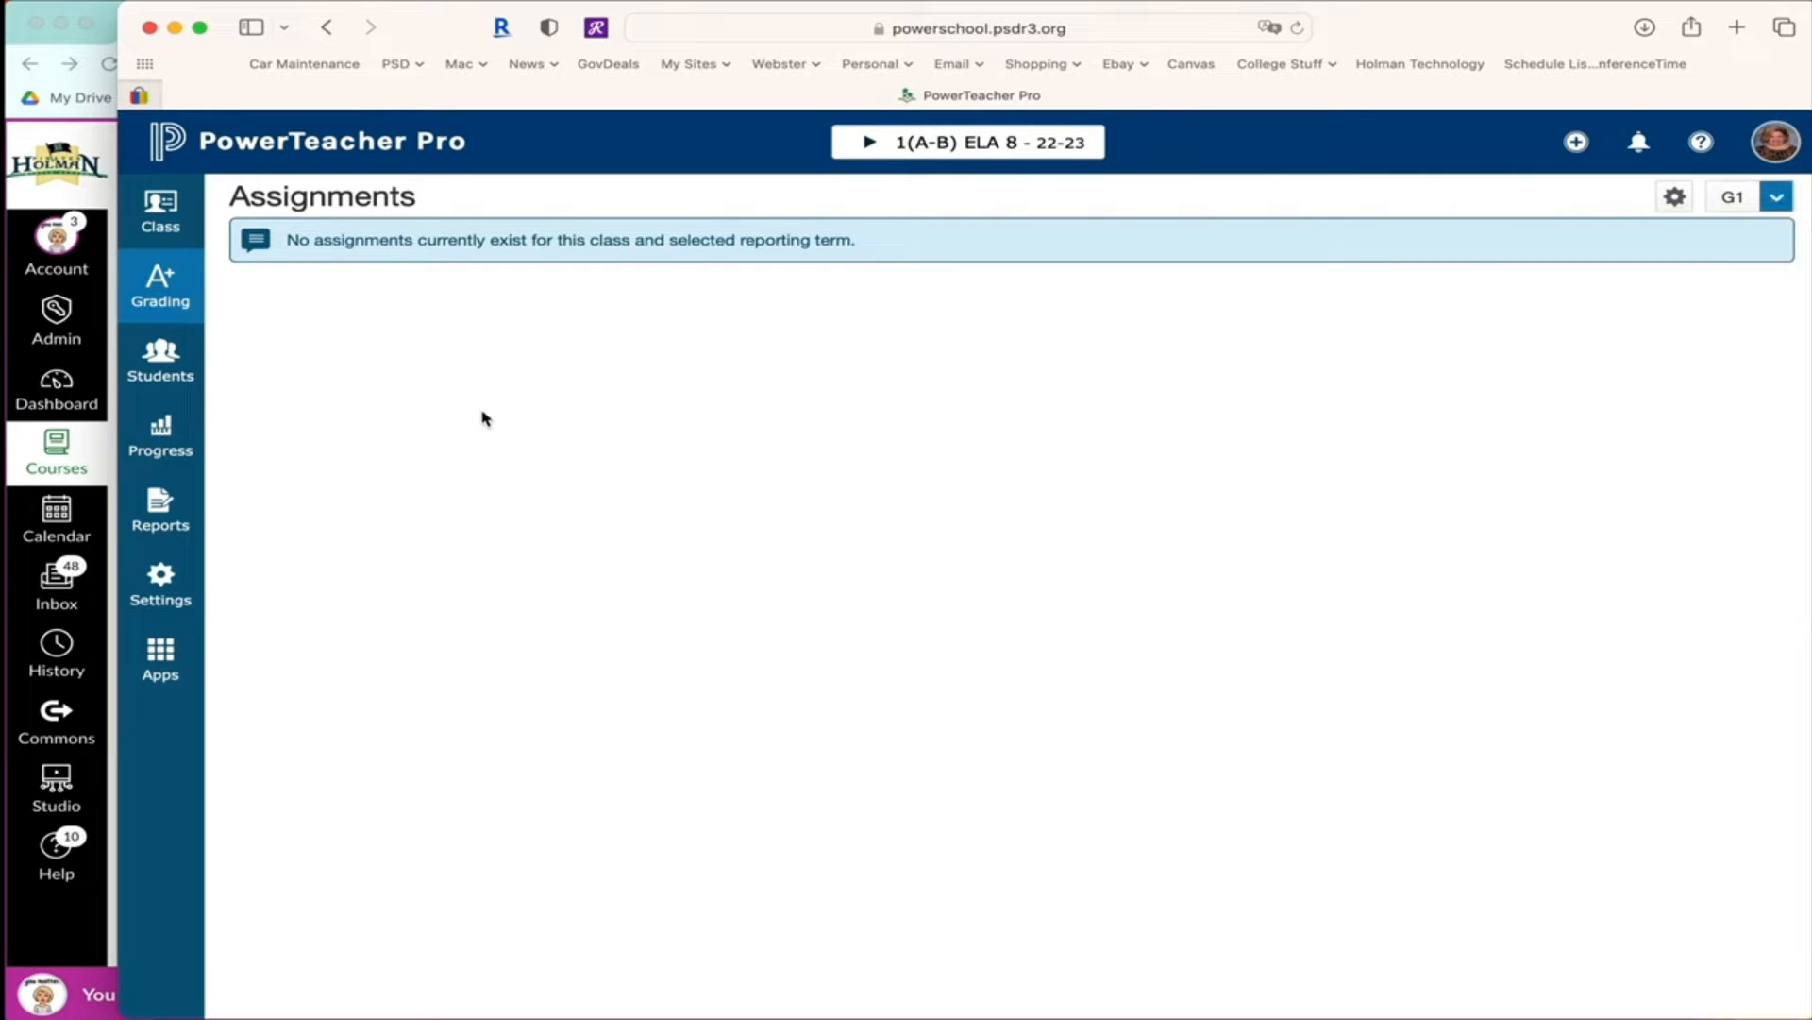
pyautogui.click(163, 292)
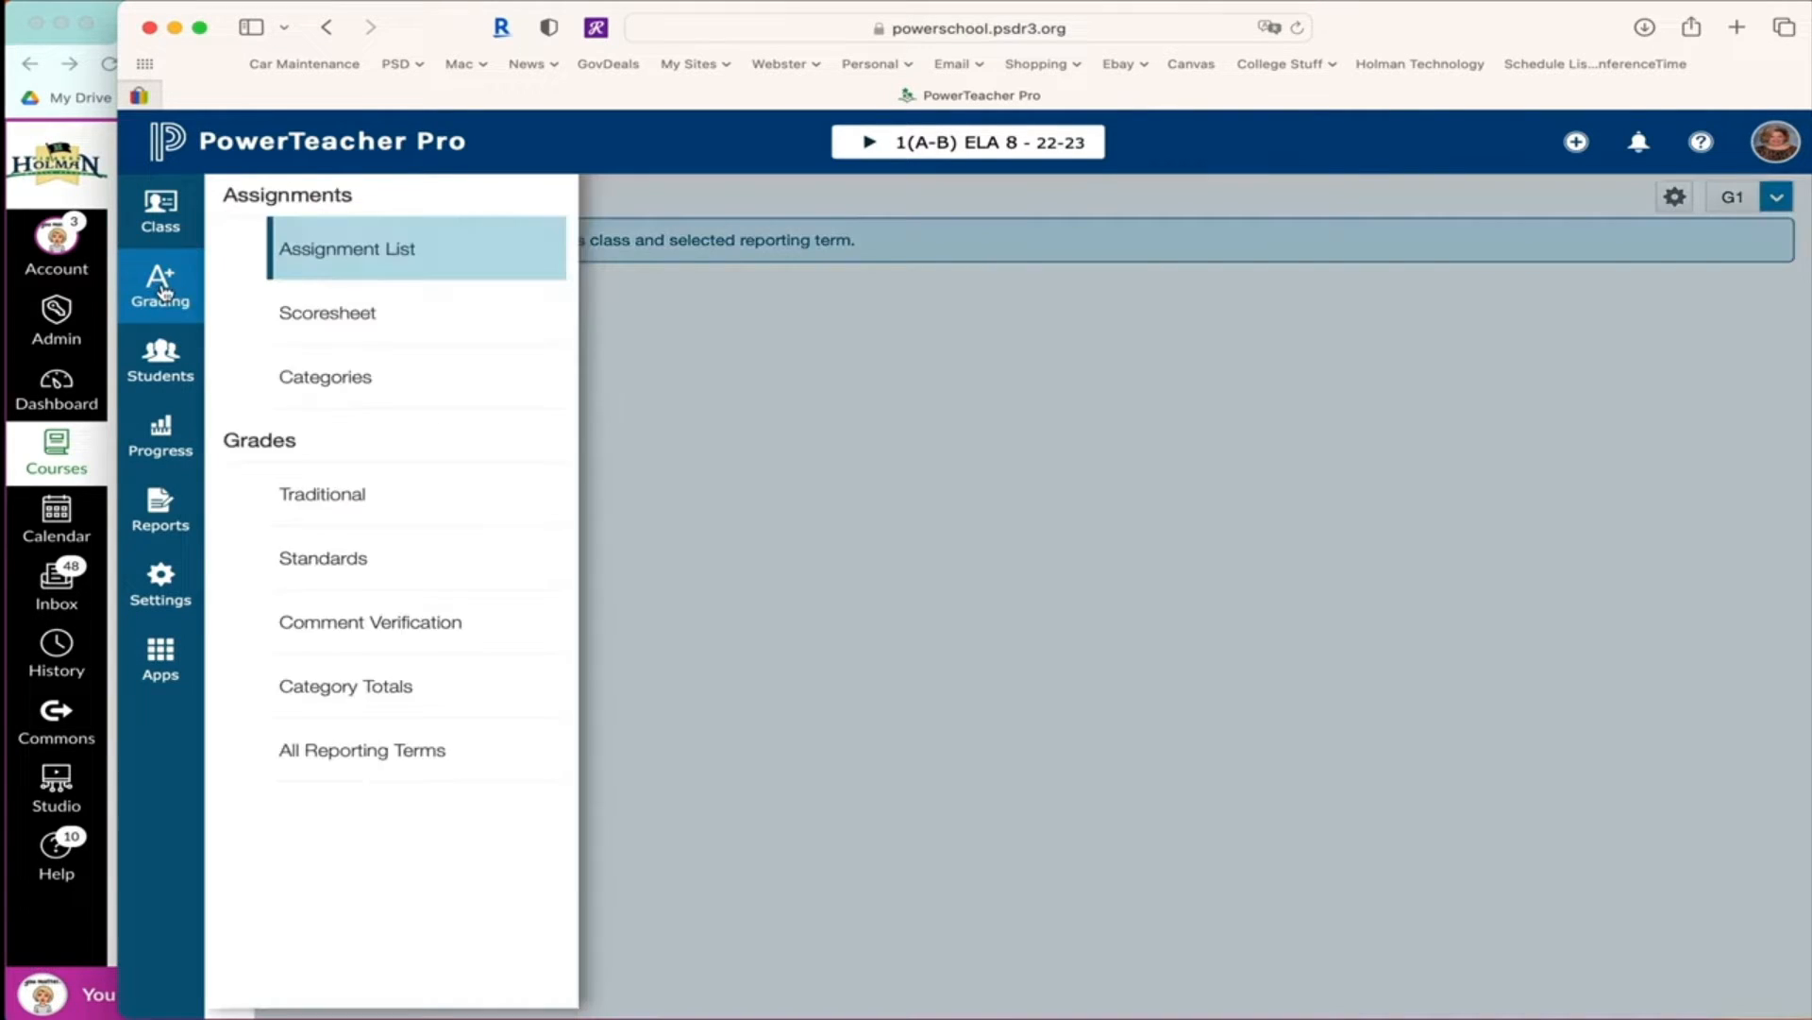
pyautogui.click(421, 331)
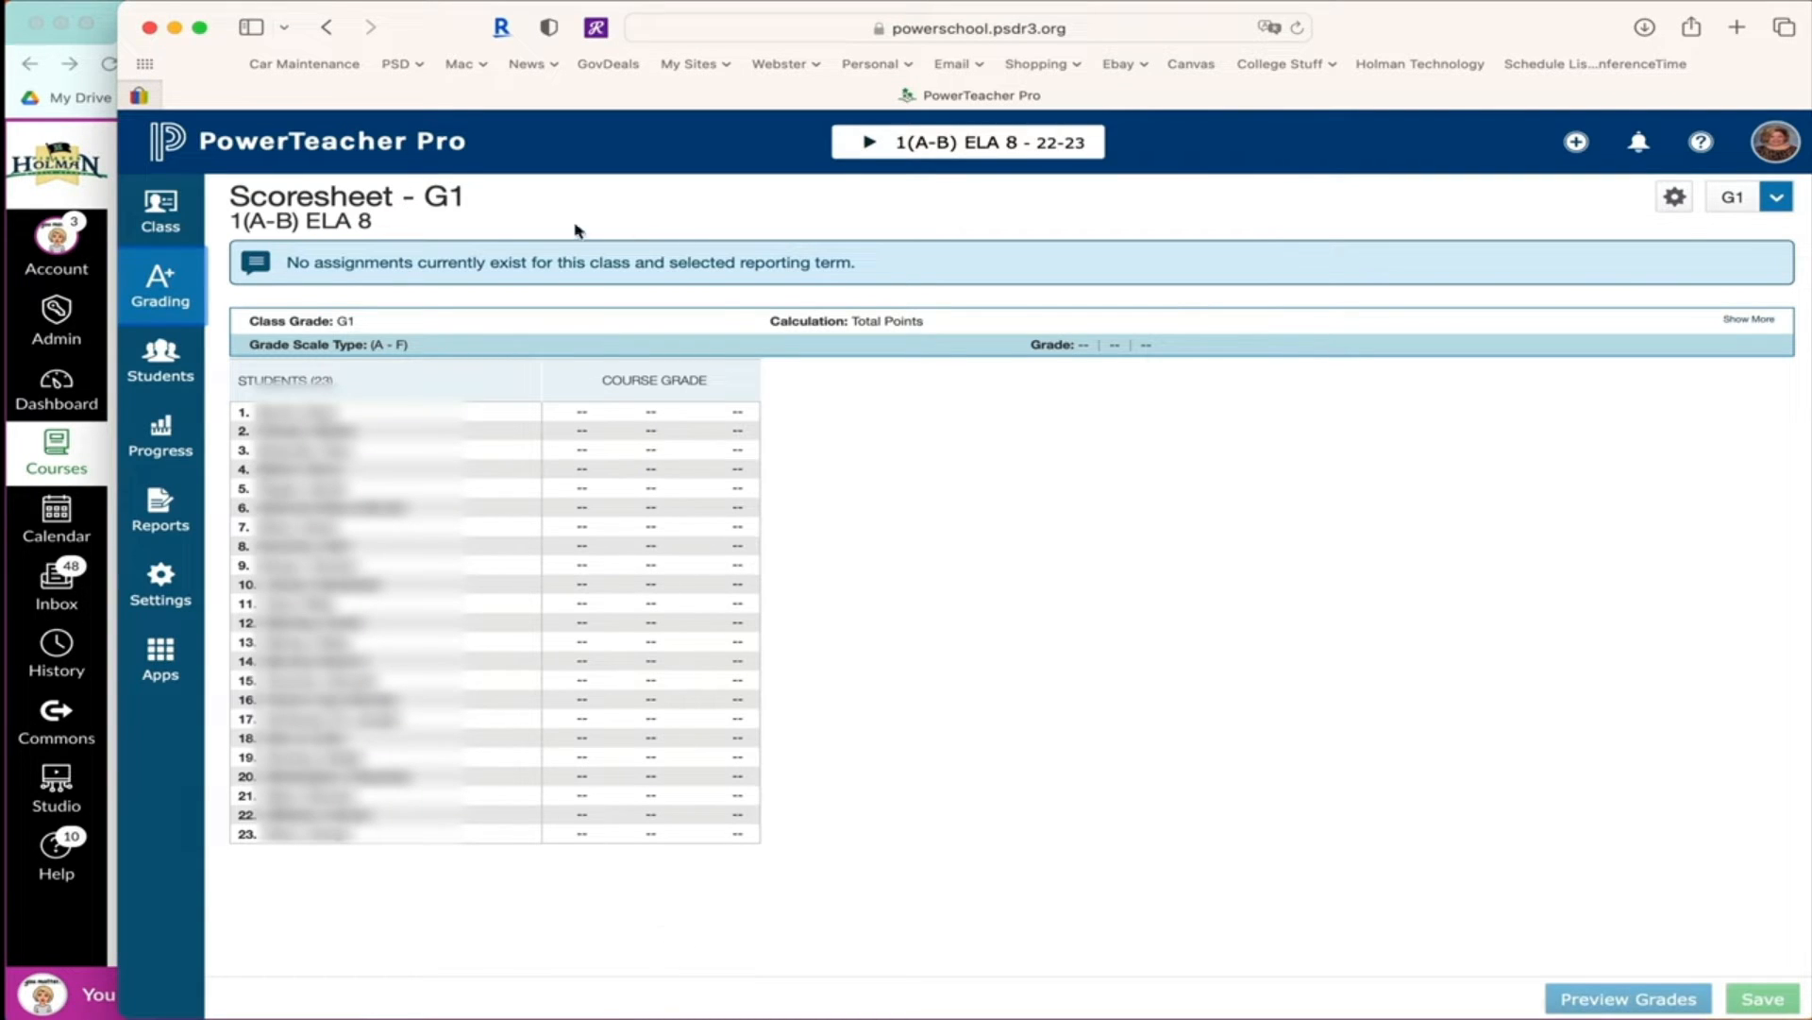
# Open the All Reporting Terms grades page, look at the second page of term columns and return to the first.
pyautogui.click(170, 279)
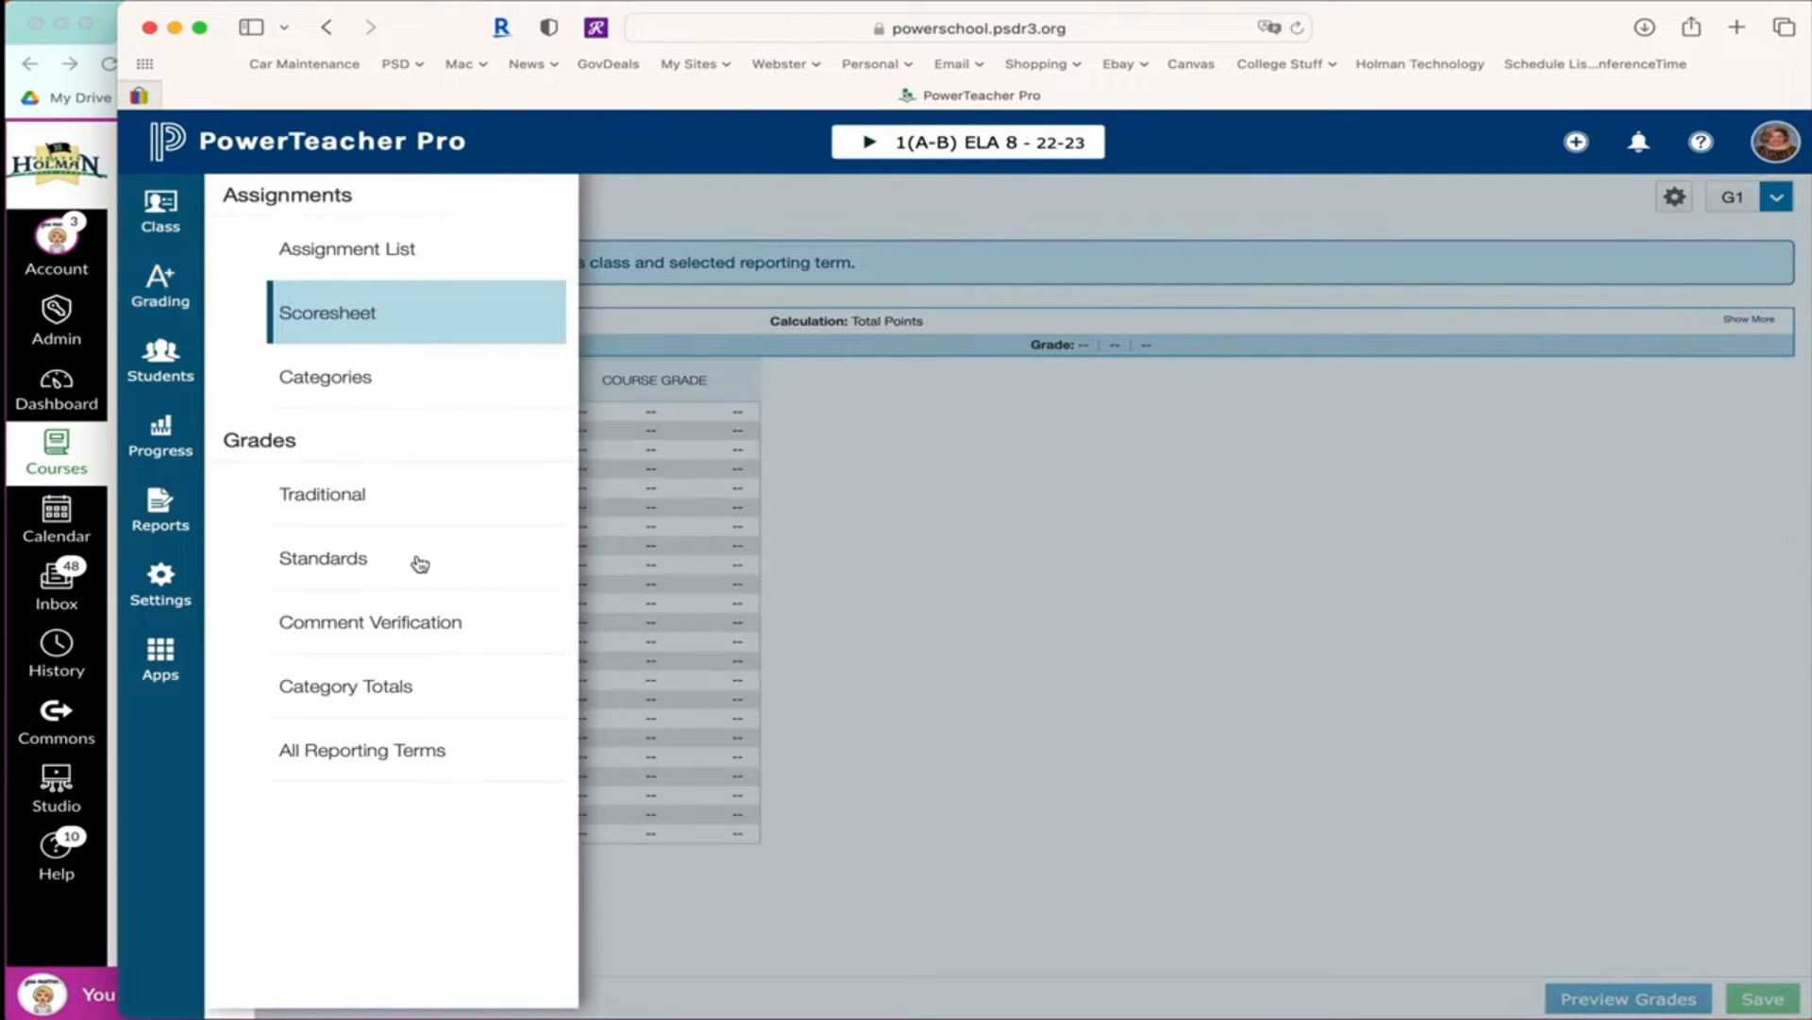
pyautogui.click(416, 747)
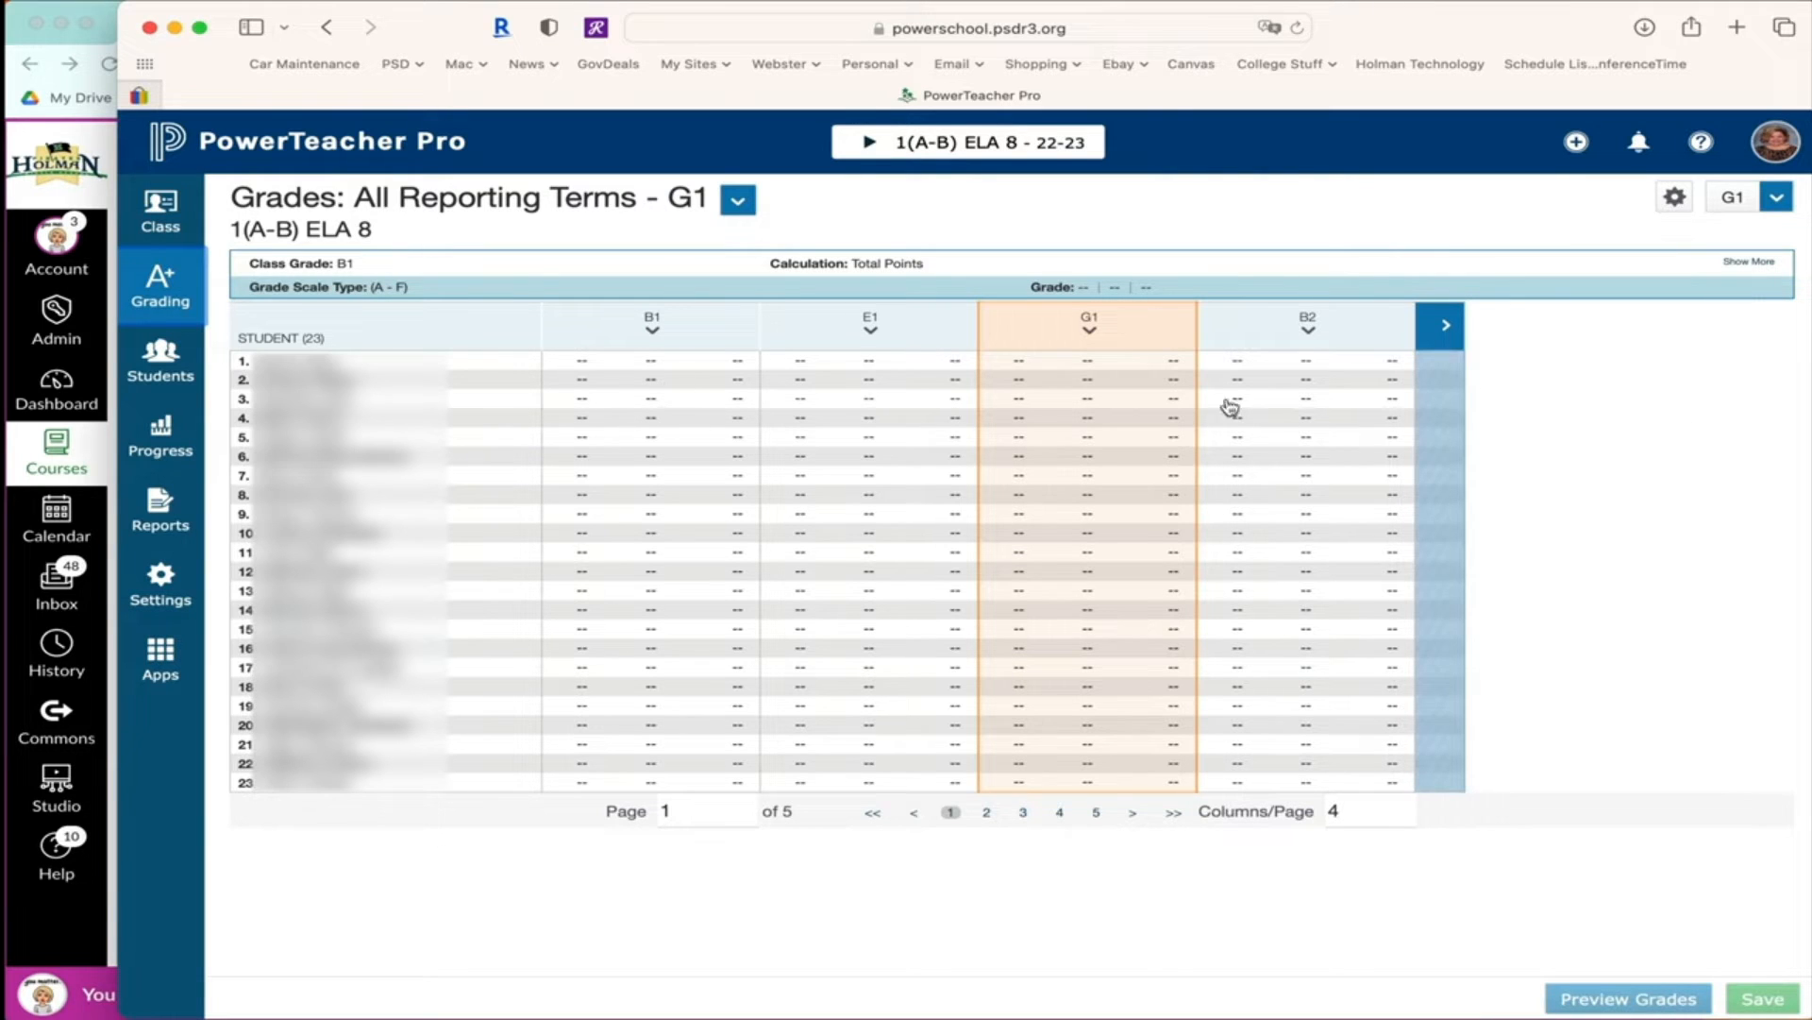
pyautogui.click(1450, 333)
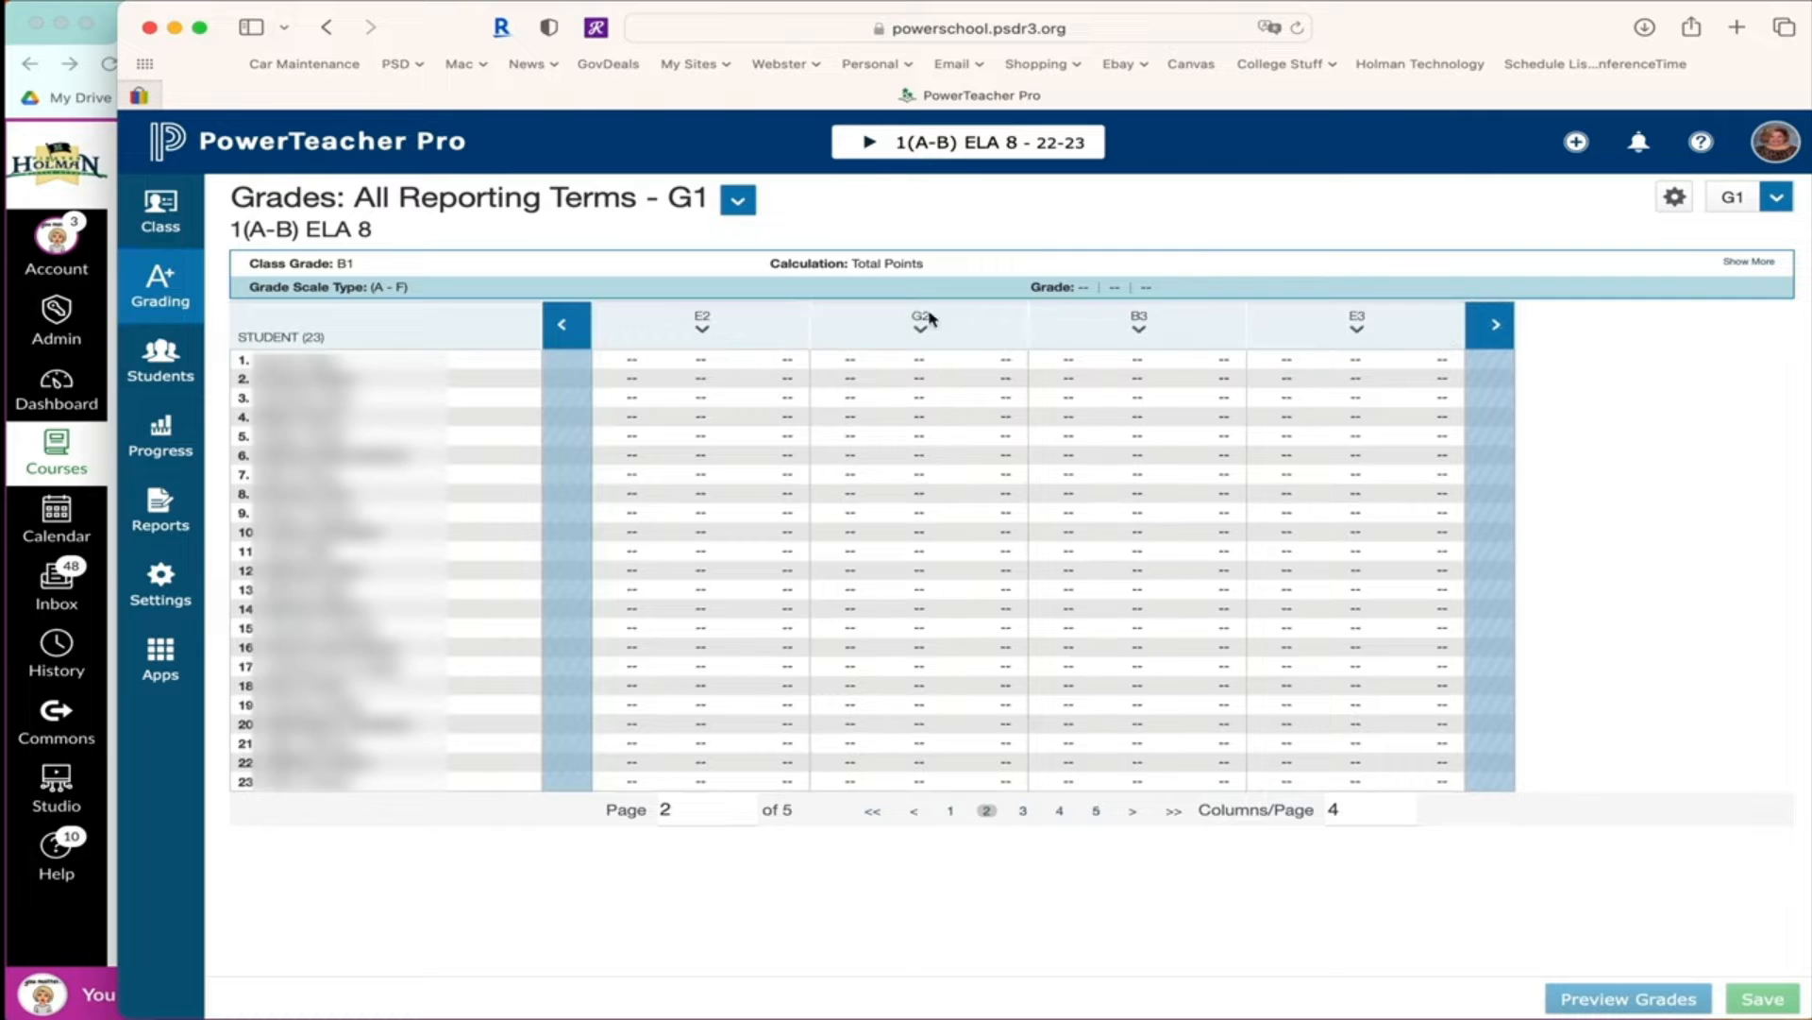
pyautogui.click(569, 333)
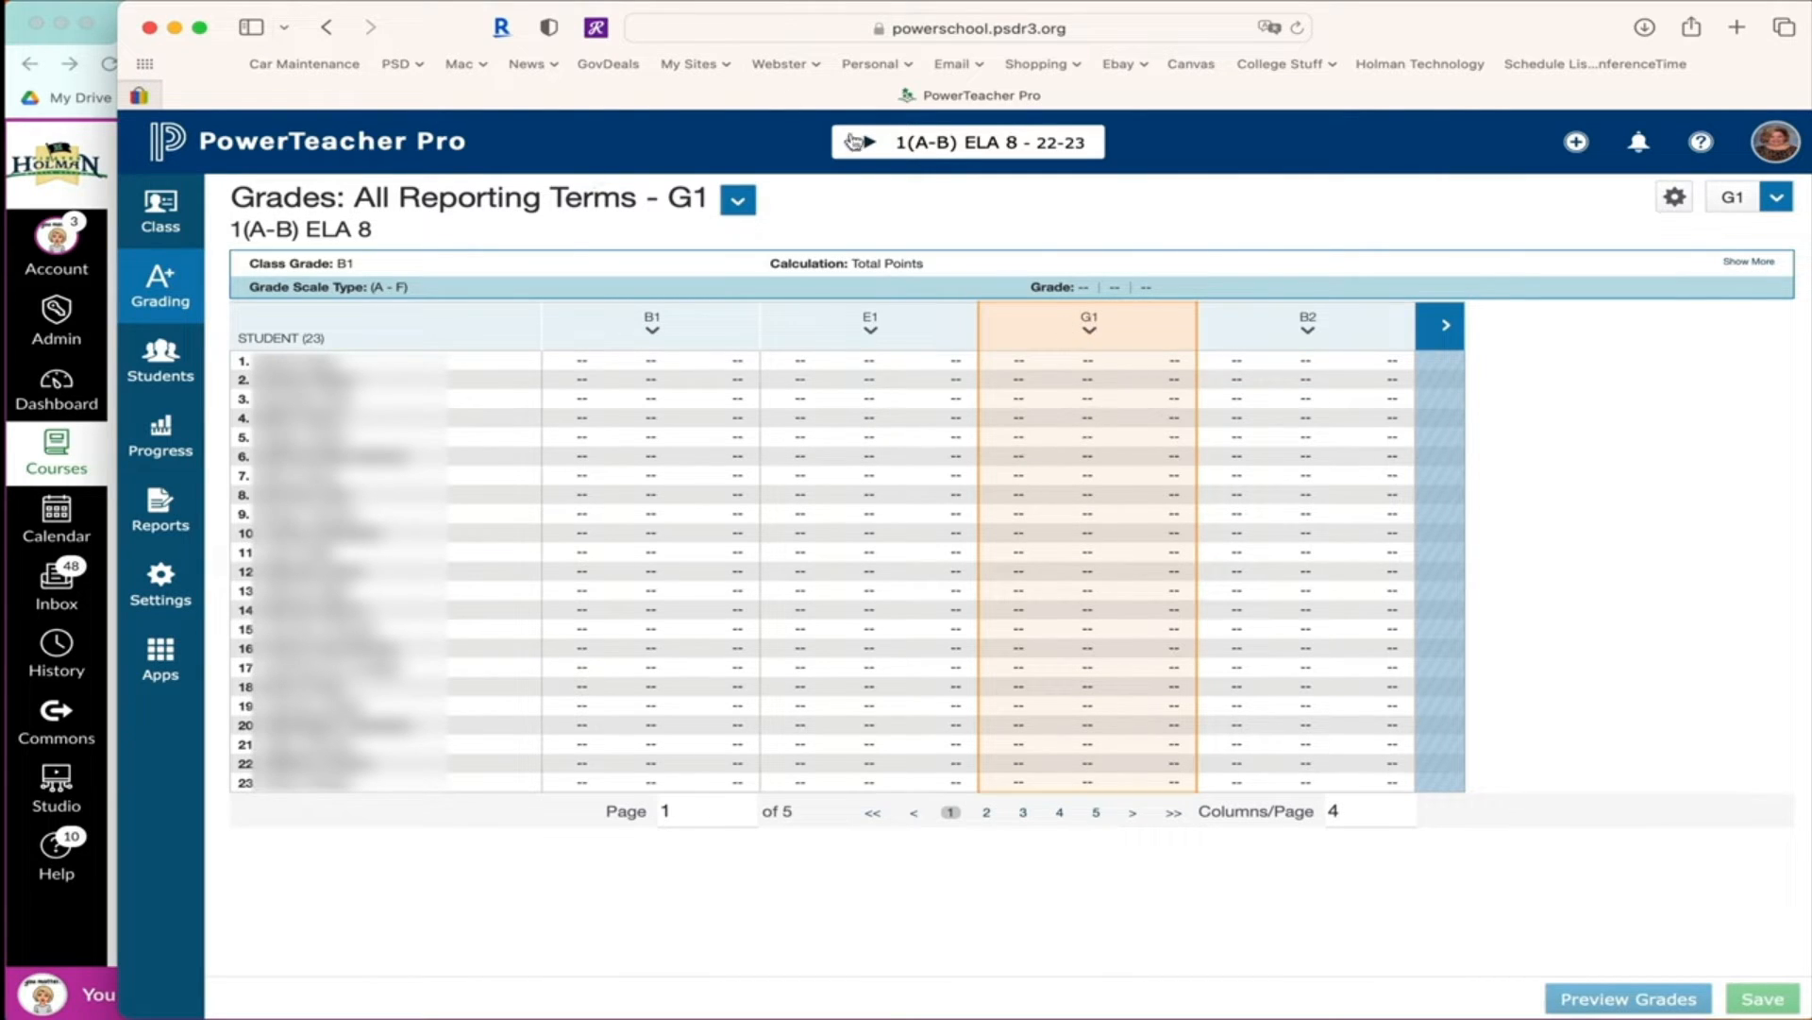
# Narrow the Canvas gradebook and PowerTeacher Pro windows and arrange them side by side with both student lists in view.
pyautogui.click(90, 37)
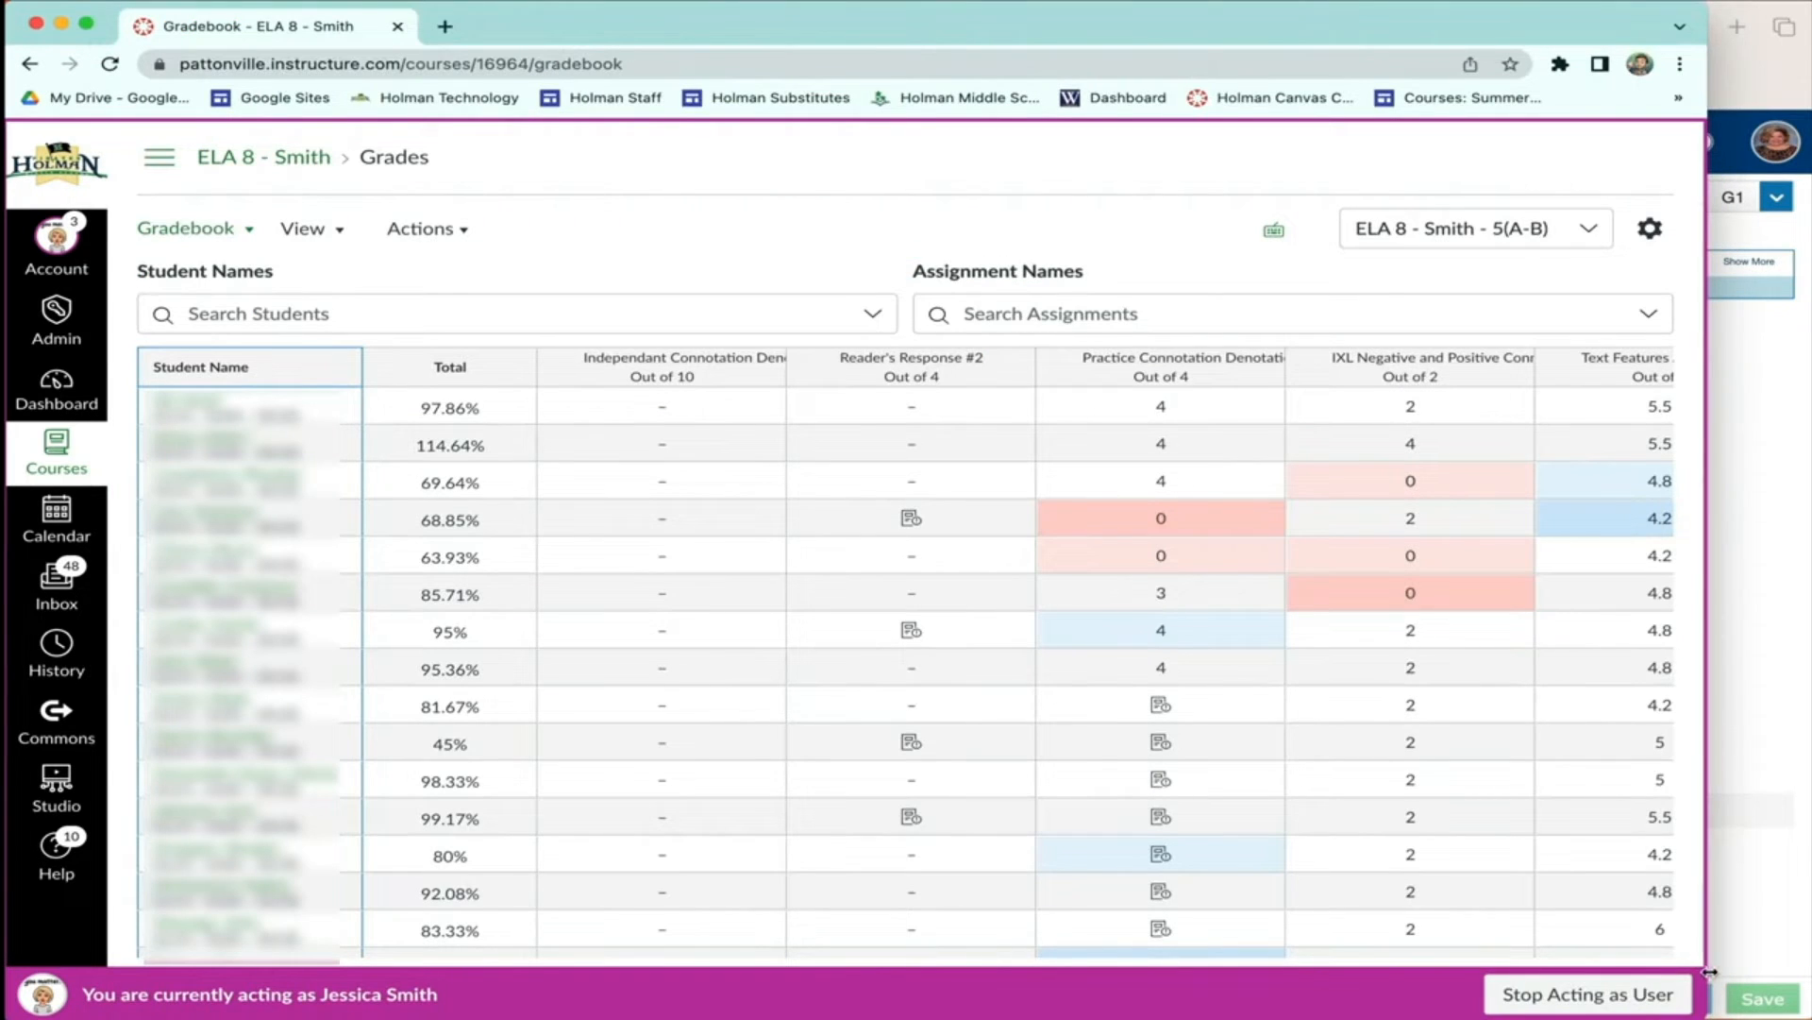
pyautogui.moveTo(1707, 970); pyautogui.dragTo(643, 859)
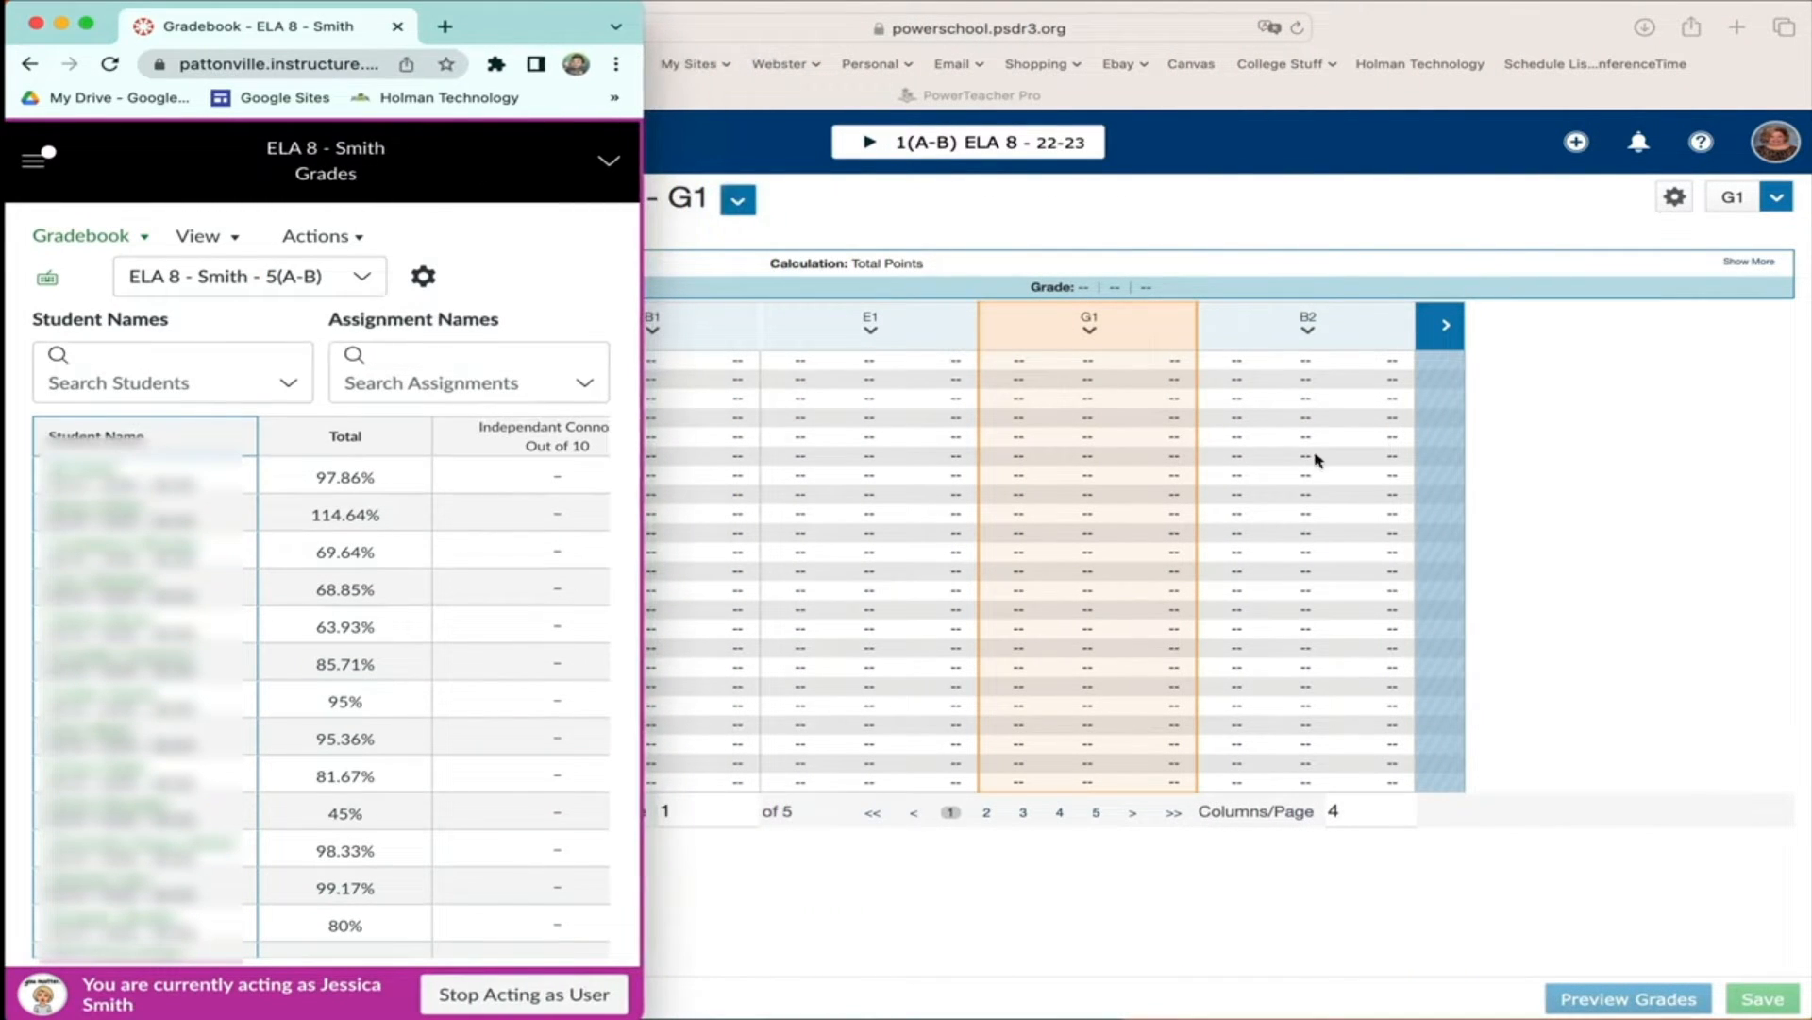
pyautogui.click(1413, 42)
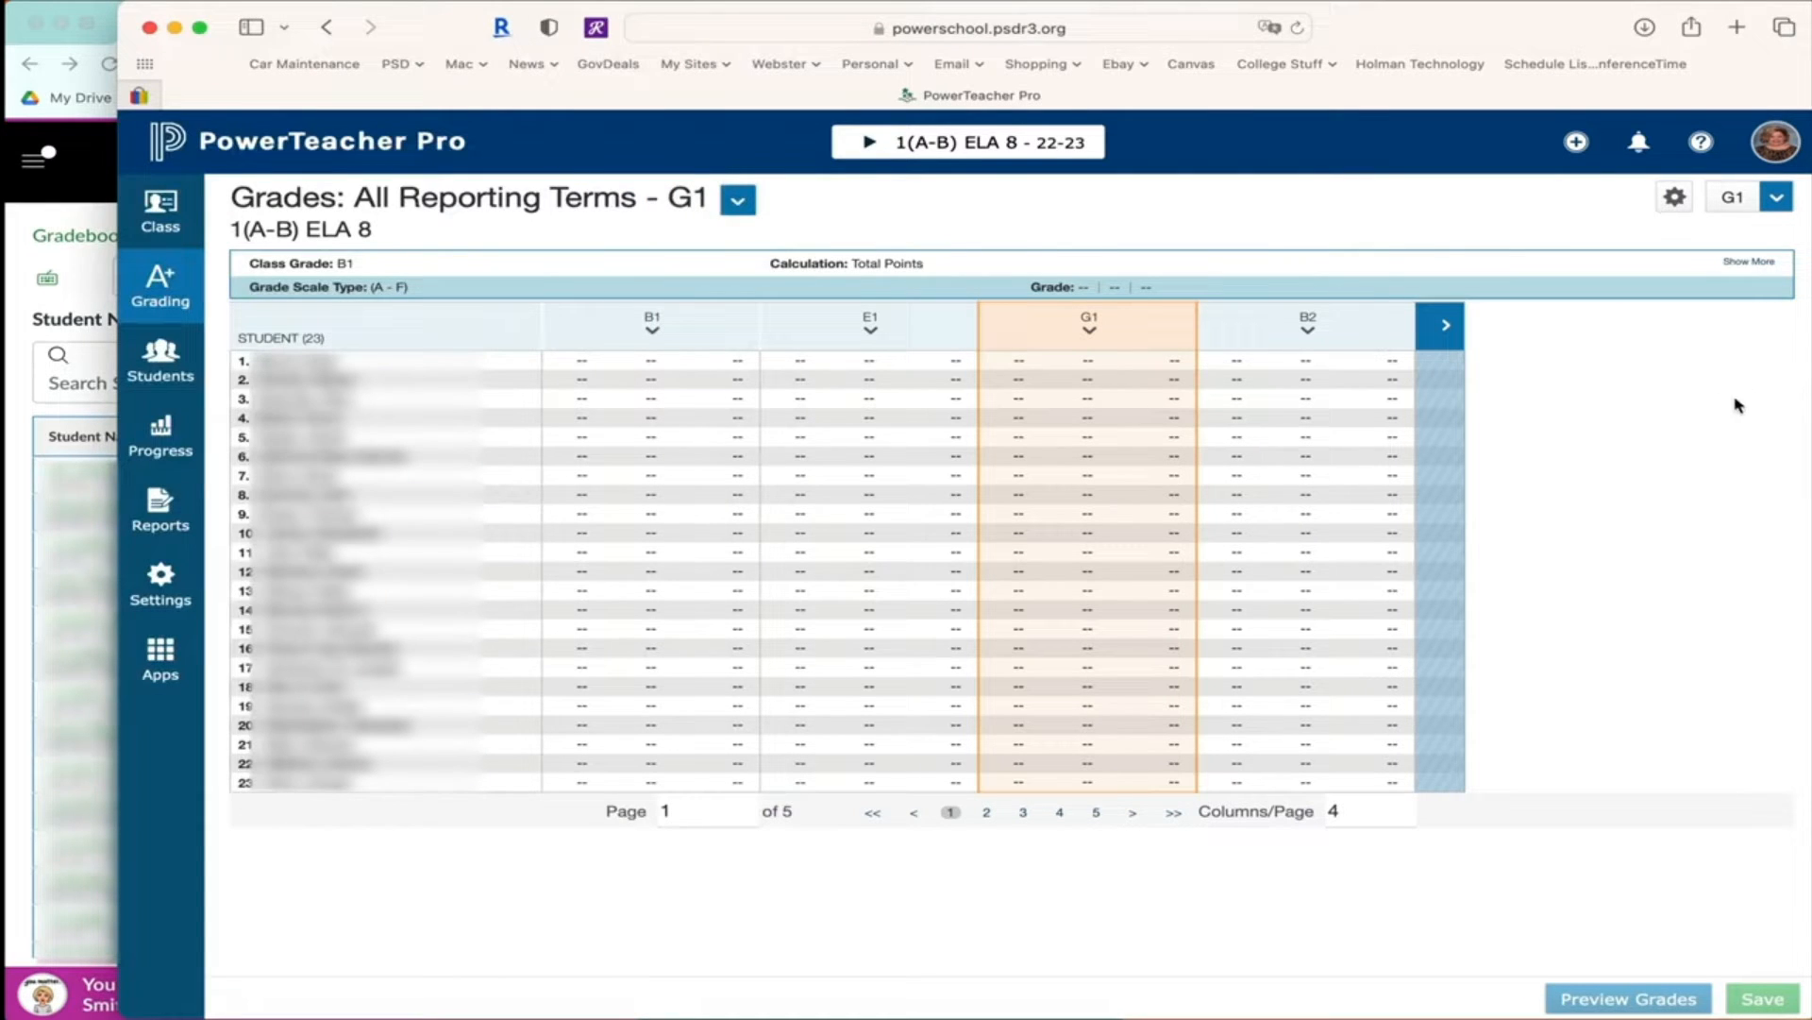
pyautogui.moveTo(1801, 449); pyautogui.dragTo(1382, 434)
pyautogui.moveTo(1103, 28); pyautogui.dragTo(1518, 49)
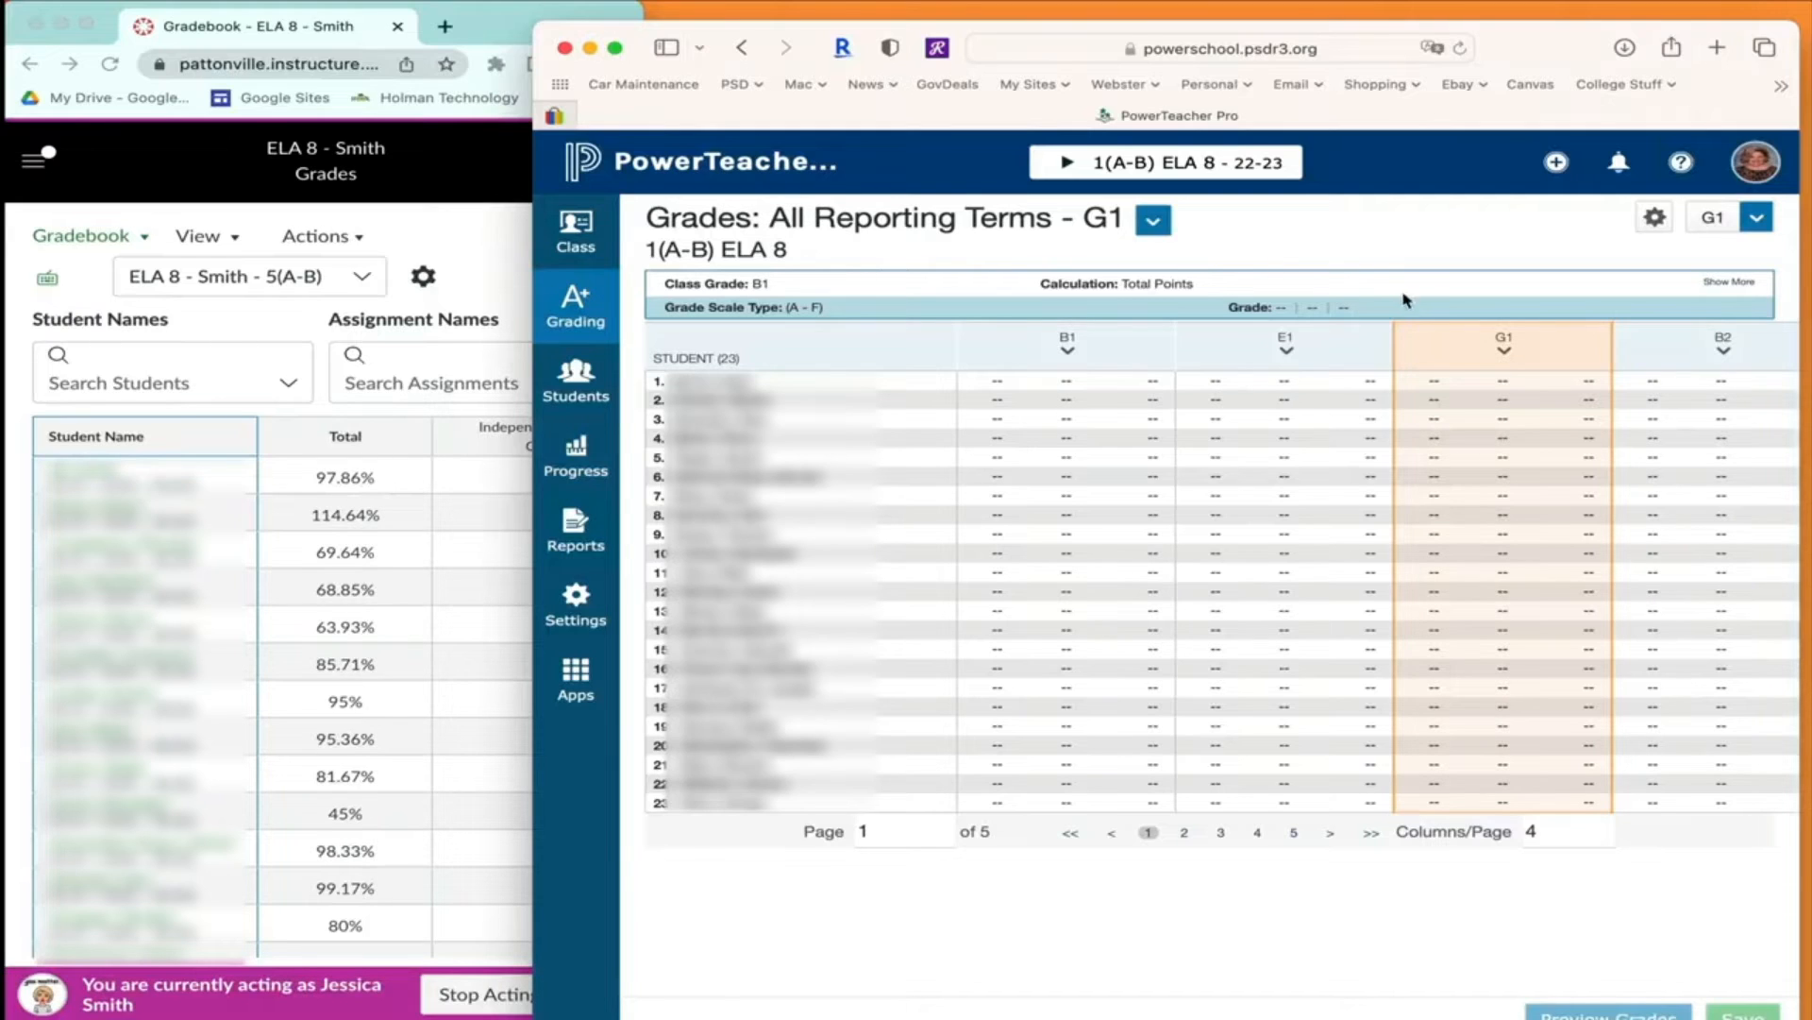
# Enter 97% as the G1 grade for the first student in the class list.
pyautogui.click(1499, 389)
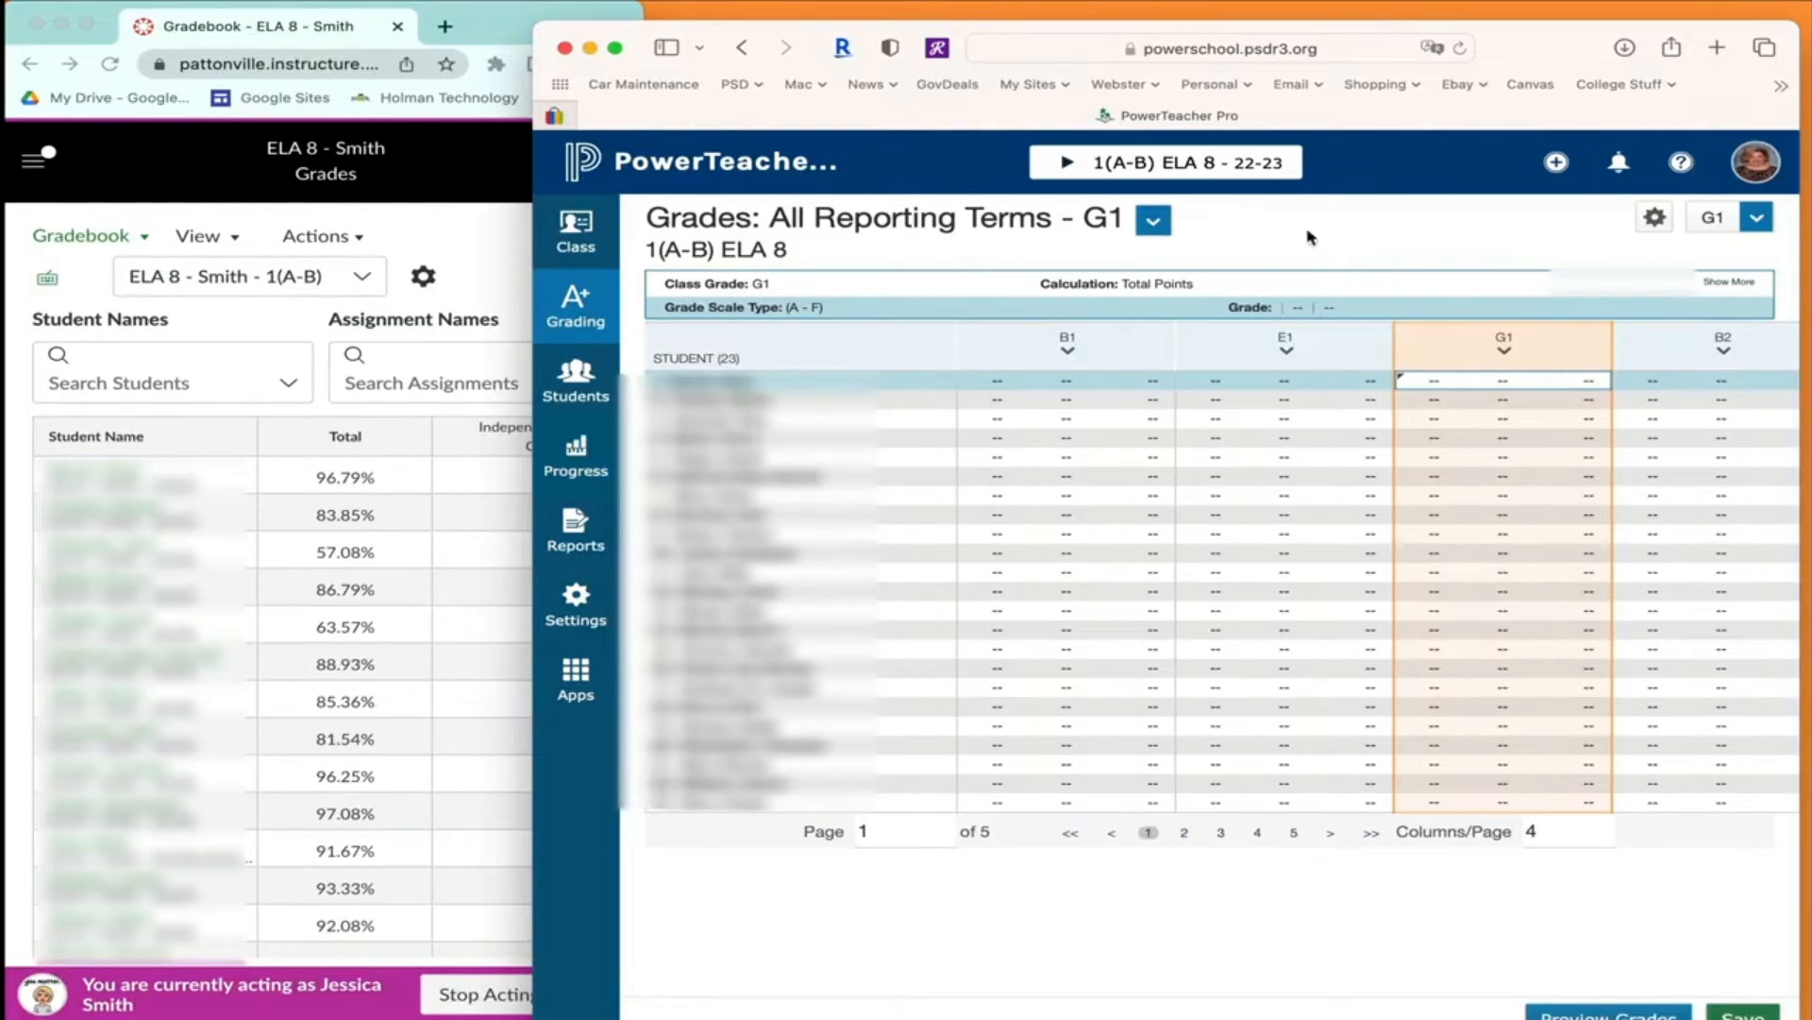
pyautogui.click(1507, 394)
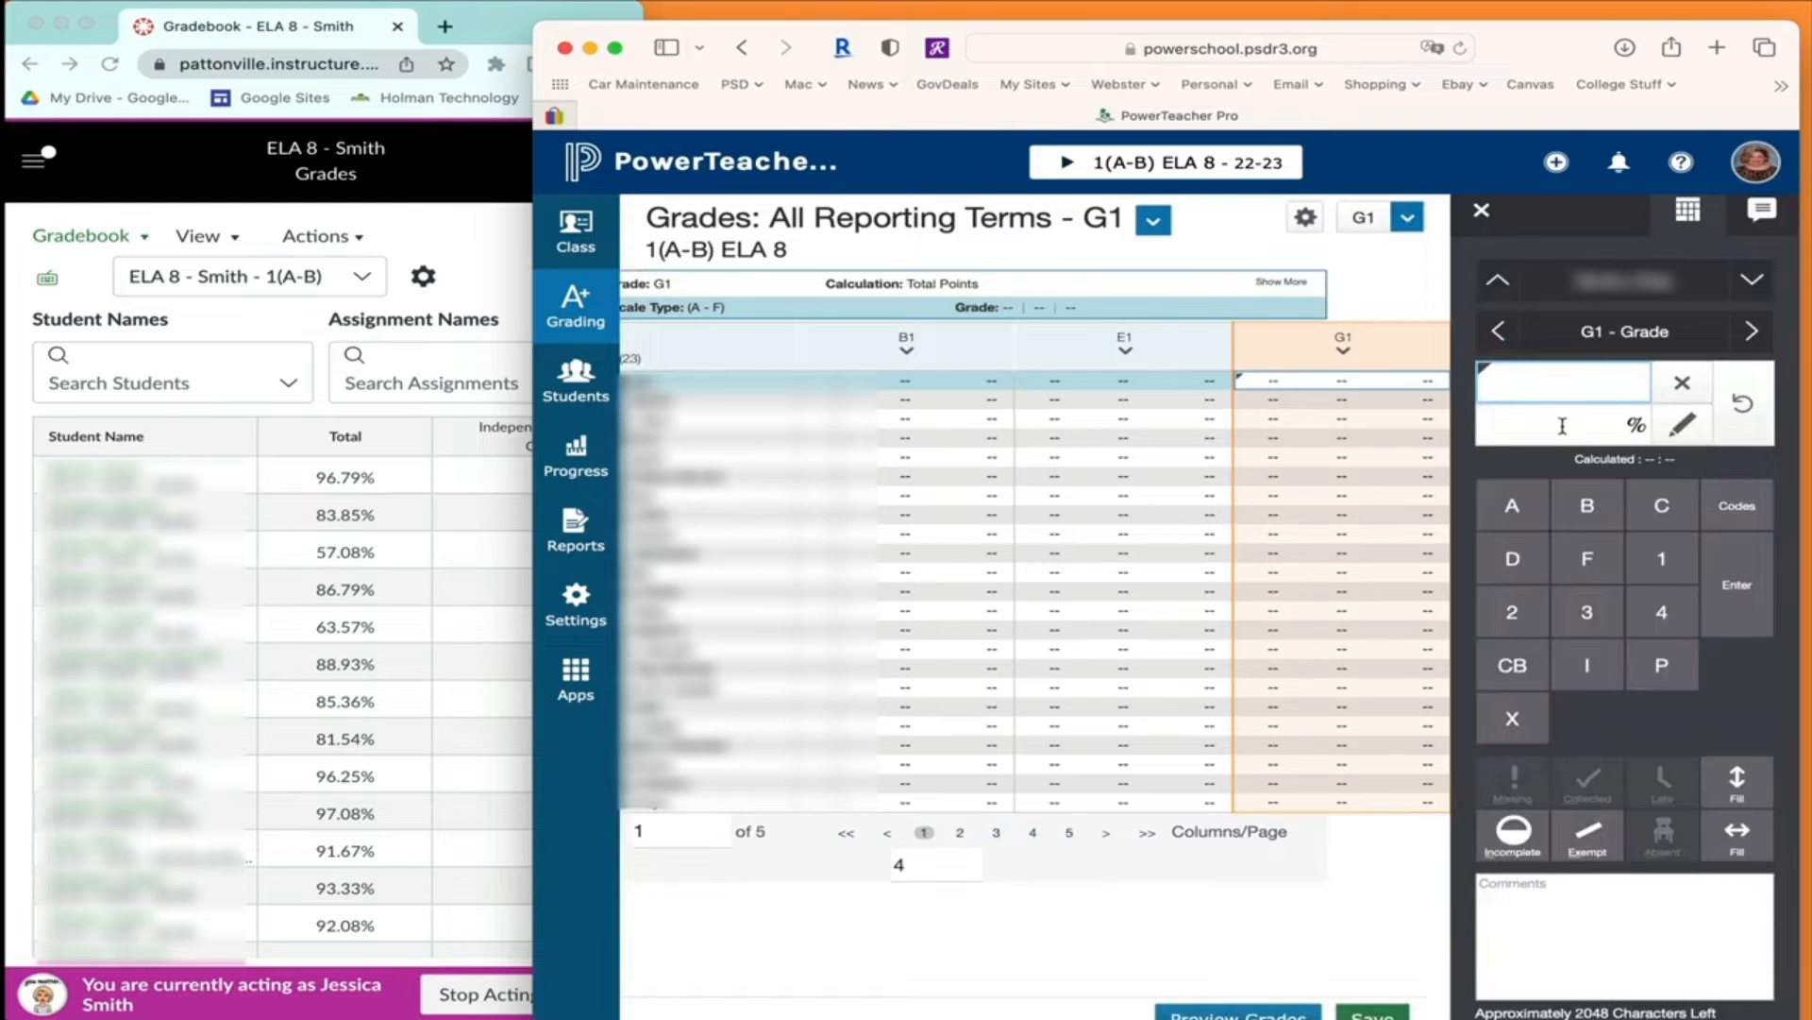
pyautogui.click(1566, 426)
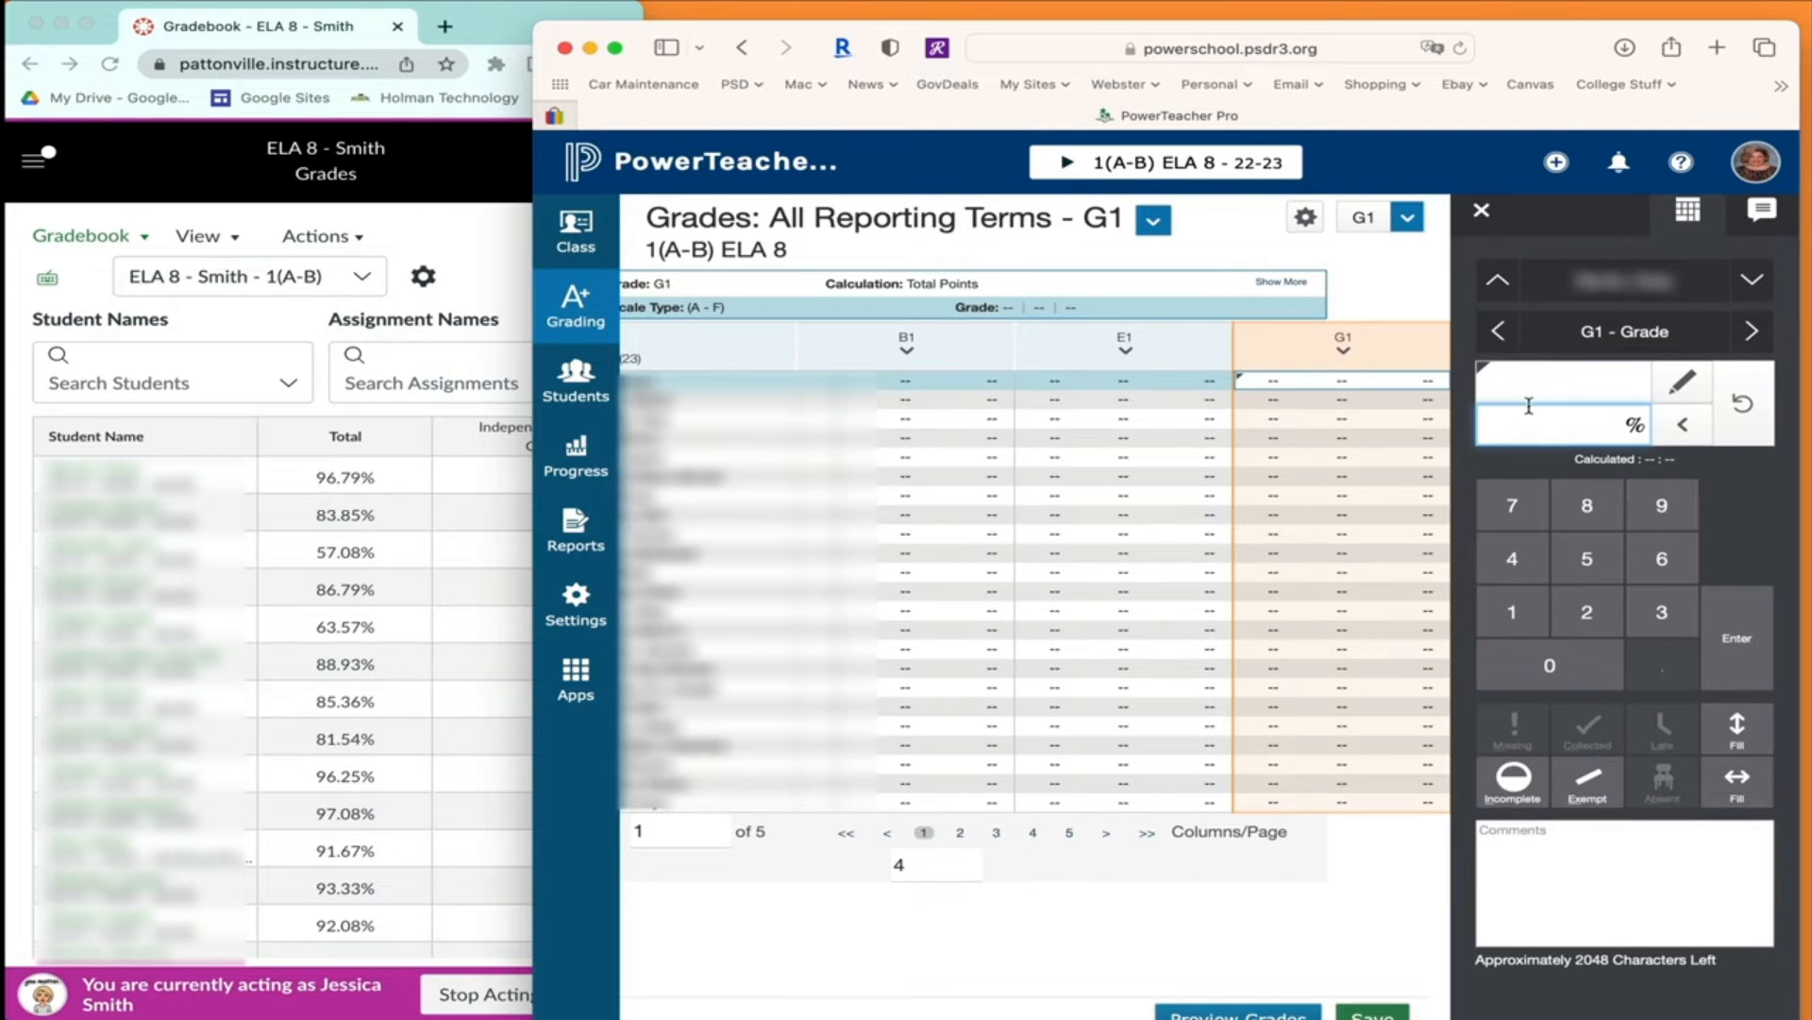
pyautogui.write('97')
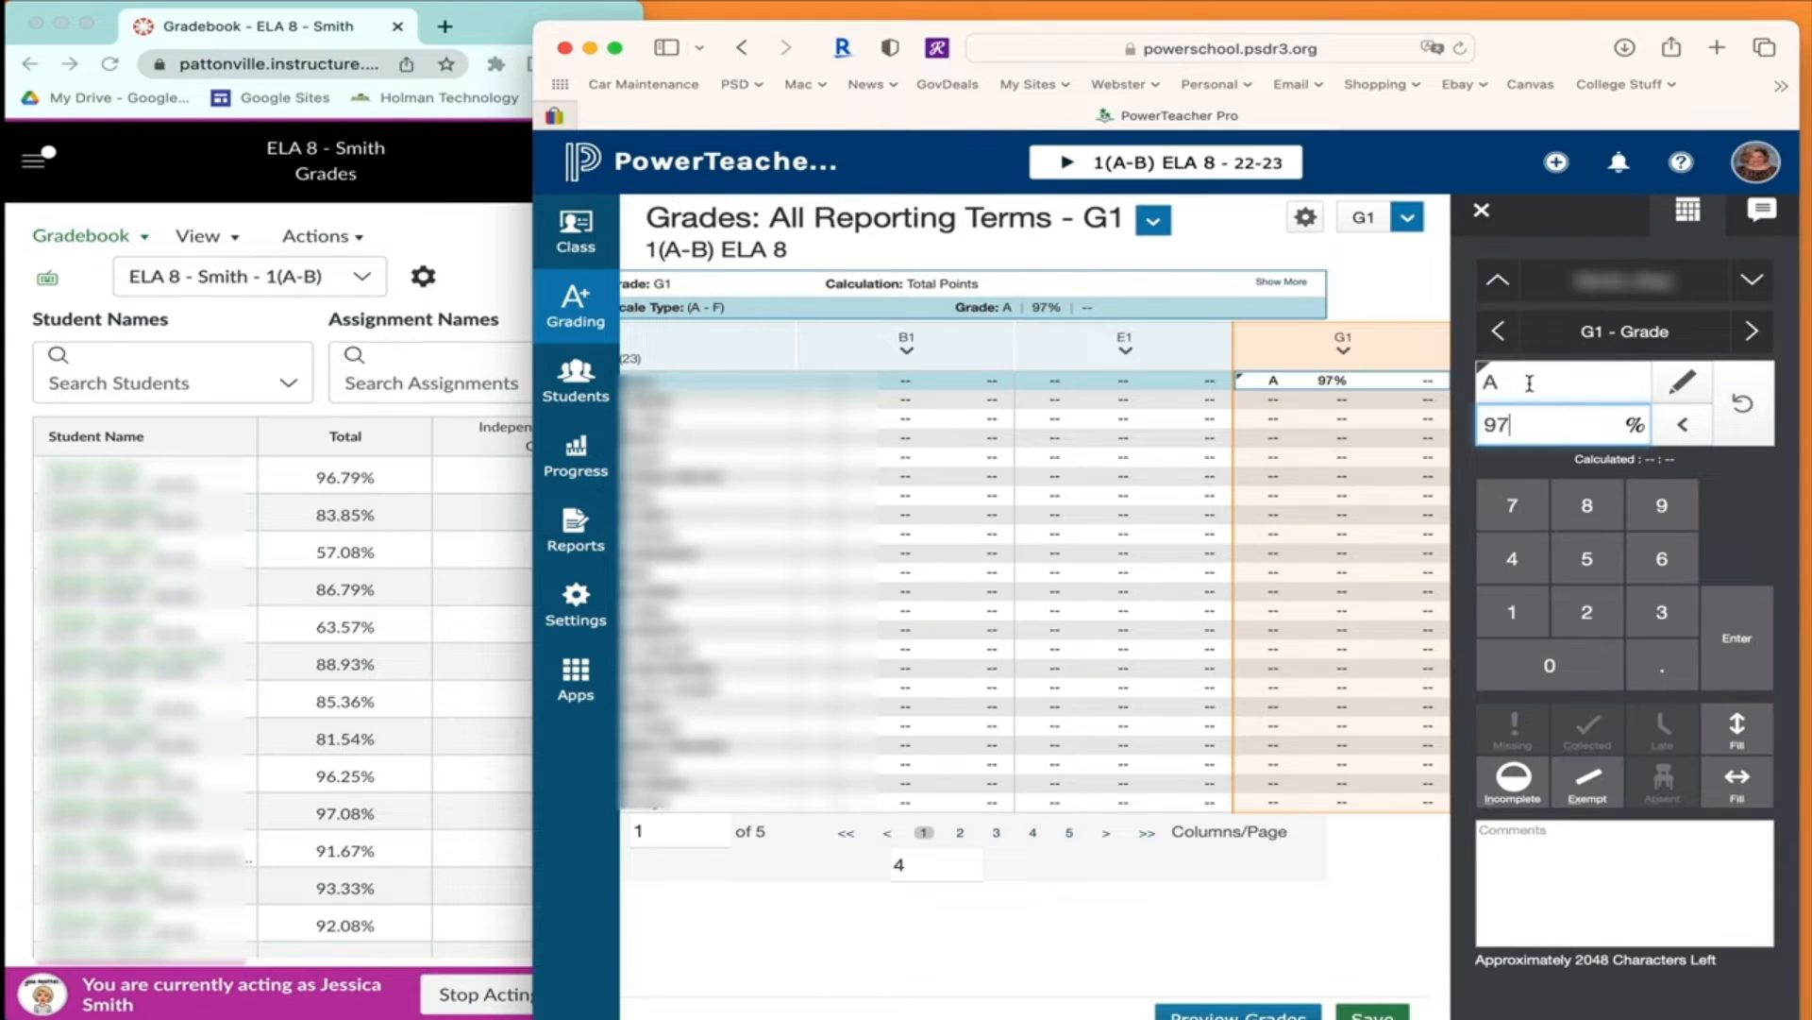
# Enter 84% as the G1 grade for the second student in the class list.
pyautogui.click(1350, 408)
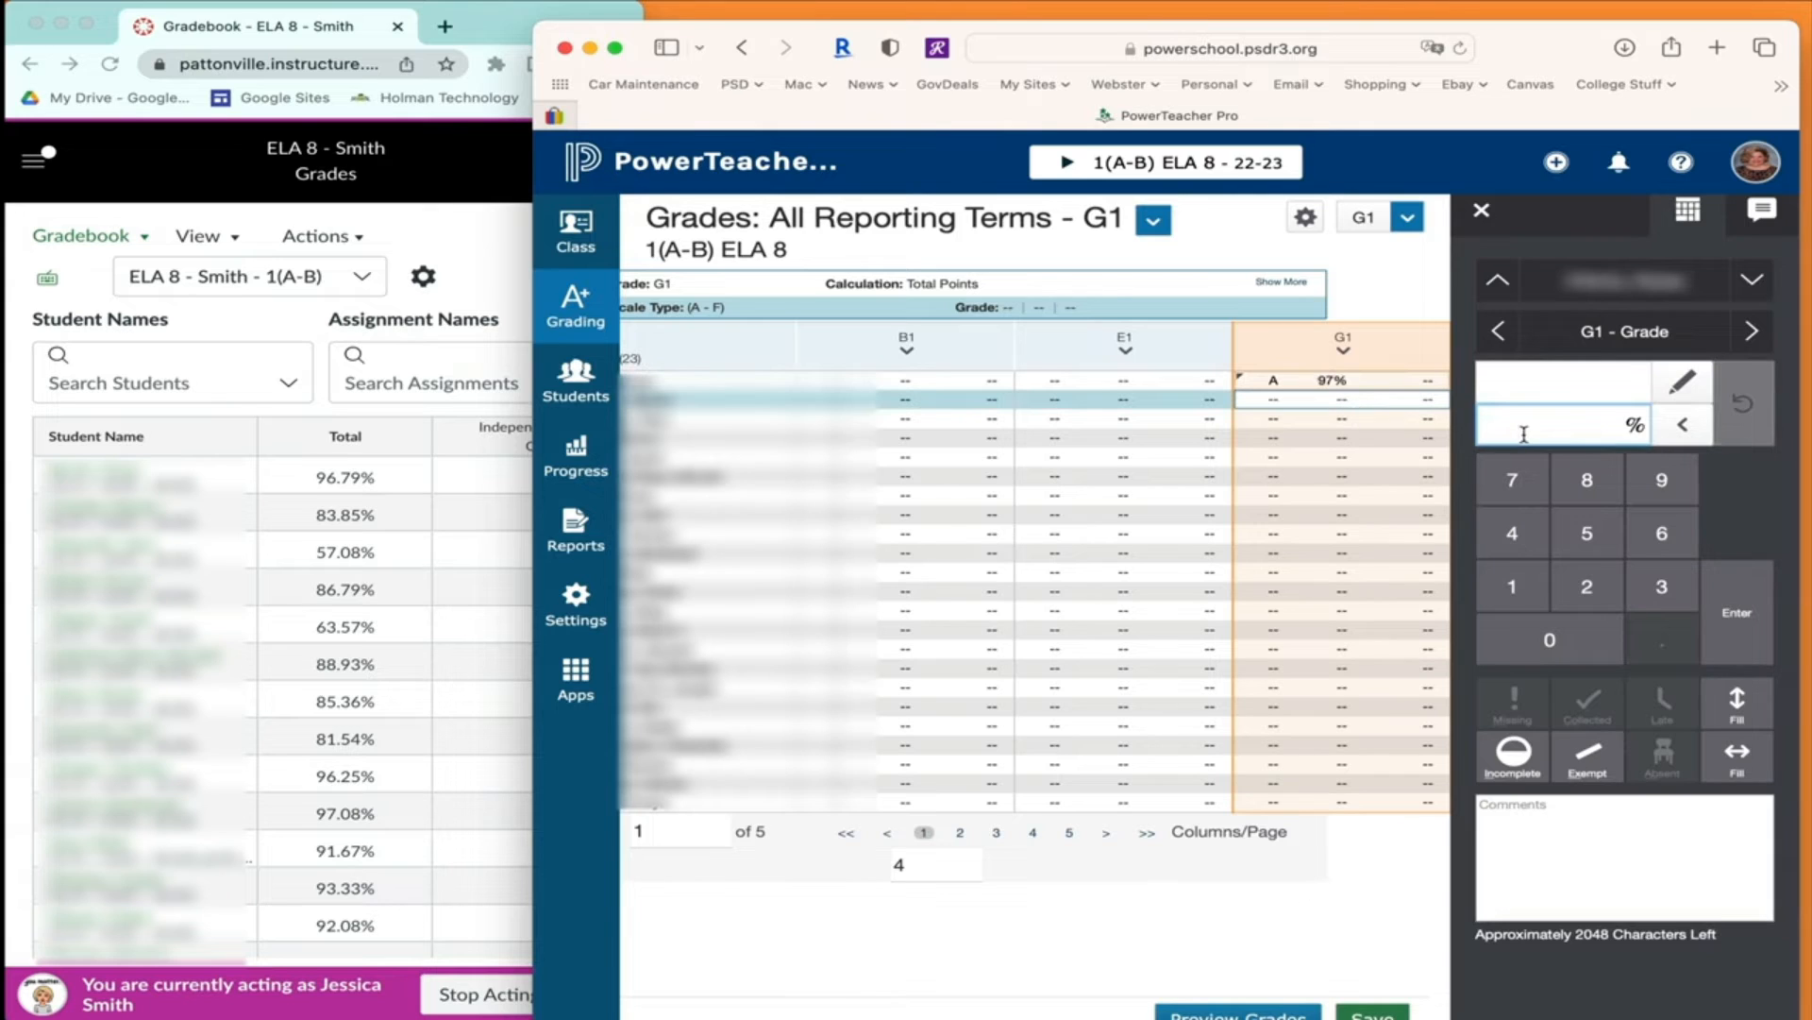
pyautogui.click(1592, 431)
pyautogui.write('84')
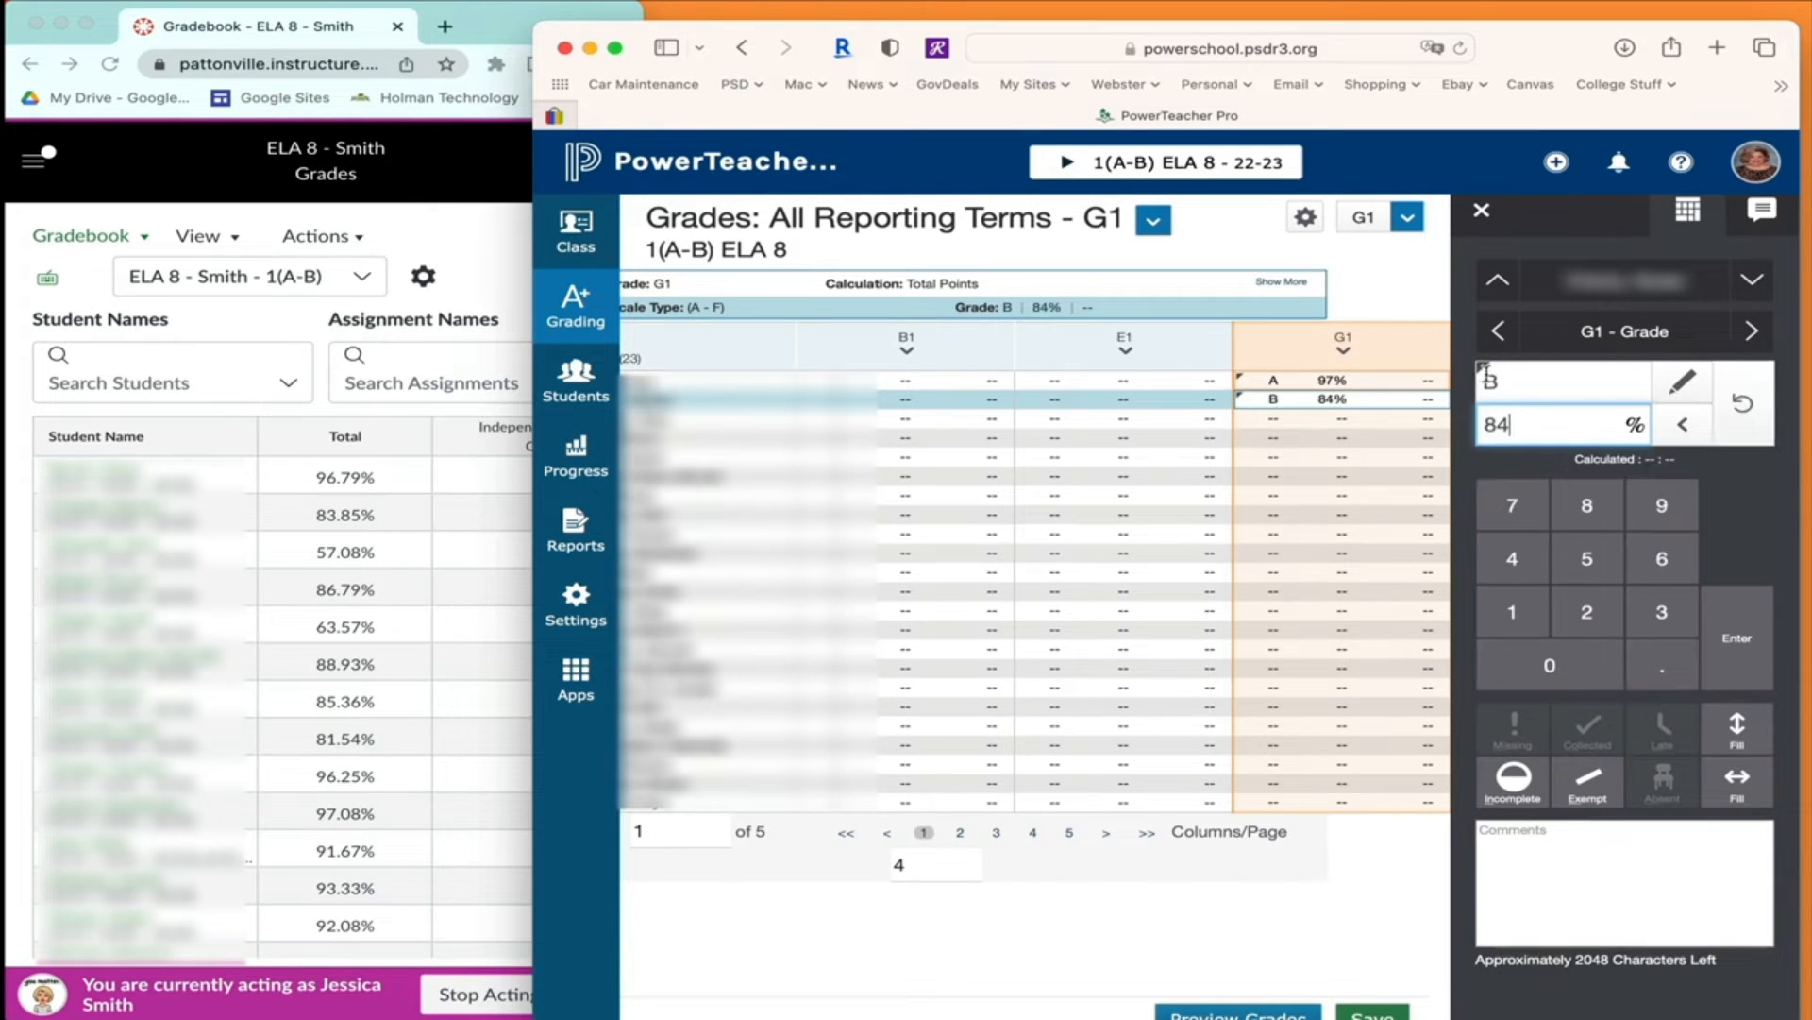
# Step through the G1 grade cells of the following students, return to the third student, and move the window up until Save is fully in view.
pyautogui.click(1361, 421)
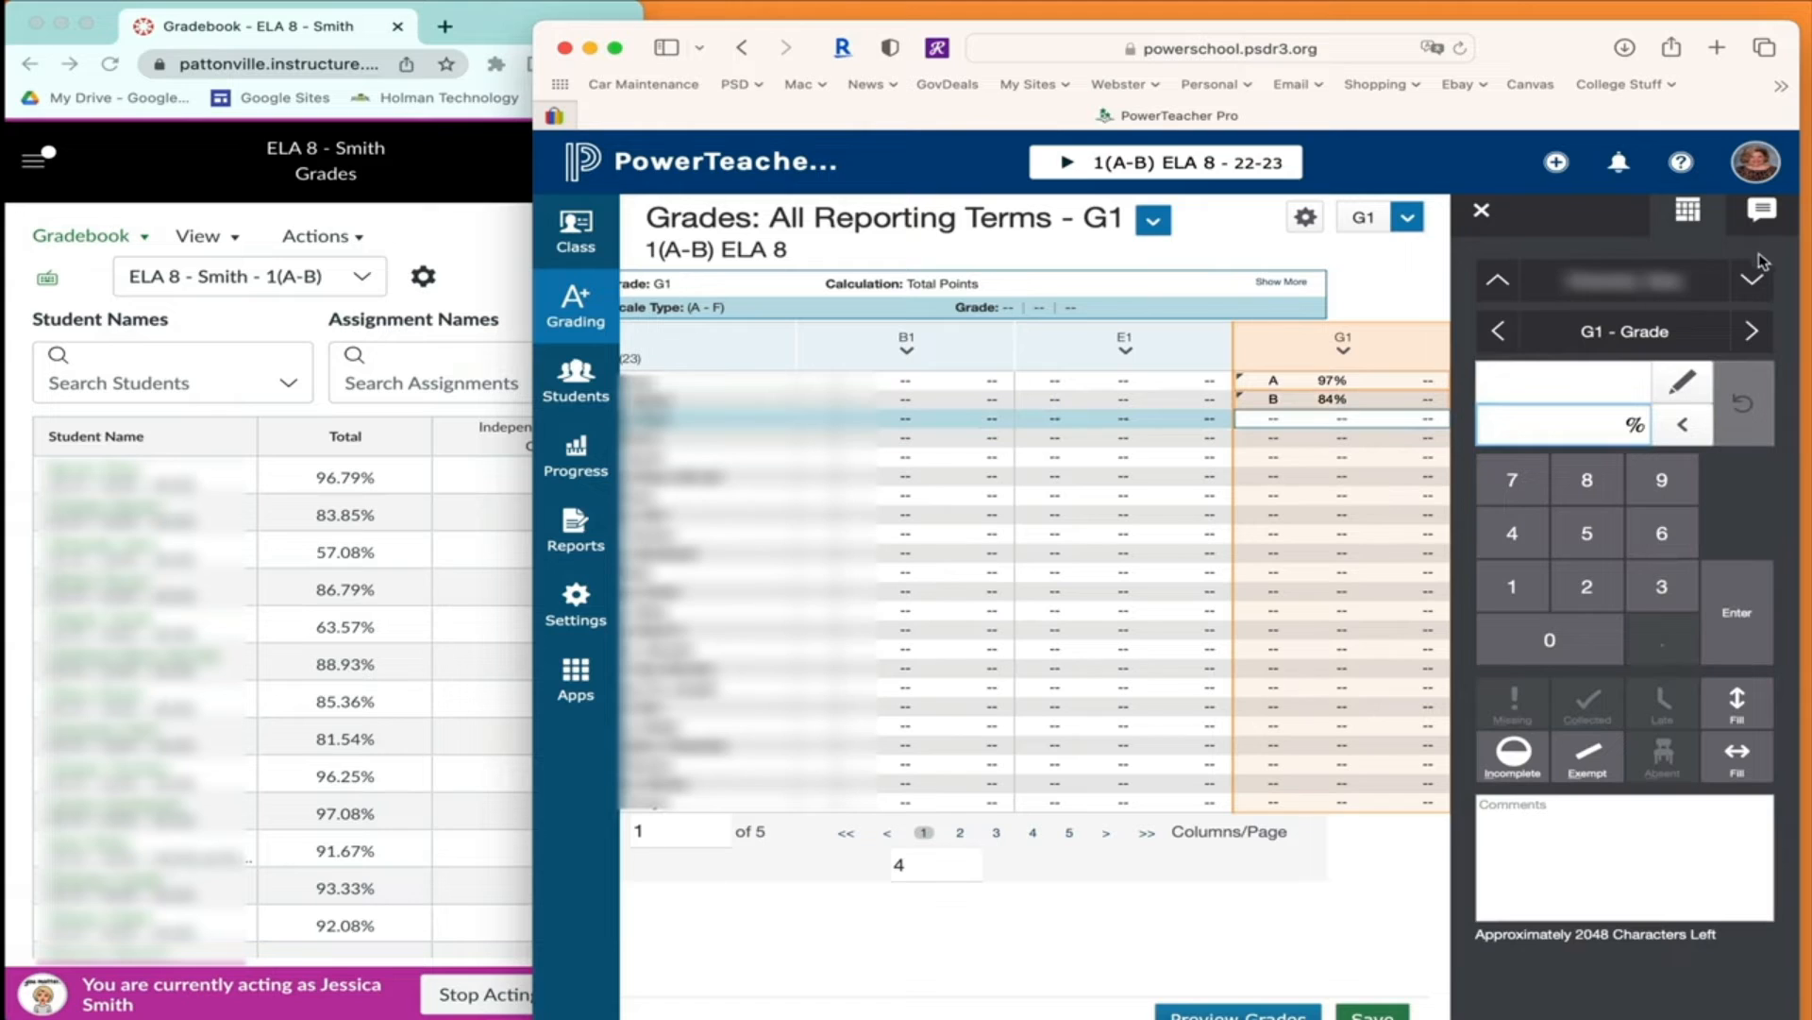
pyautogui.click(1753, 283)
pyautogui.click(1756, 286)
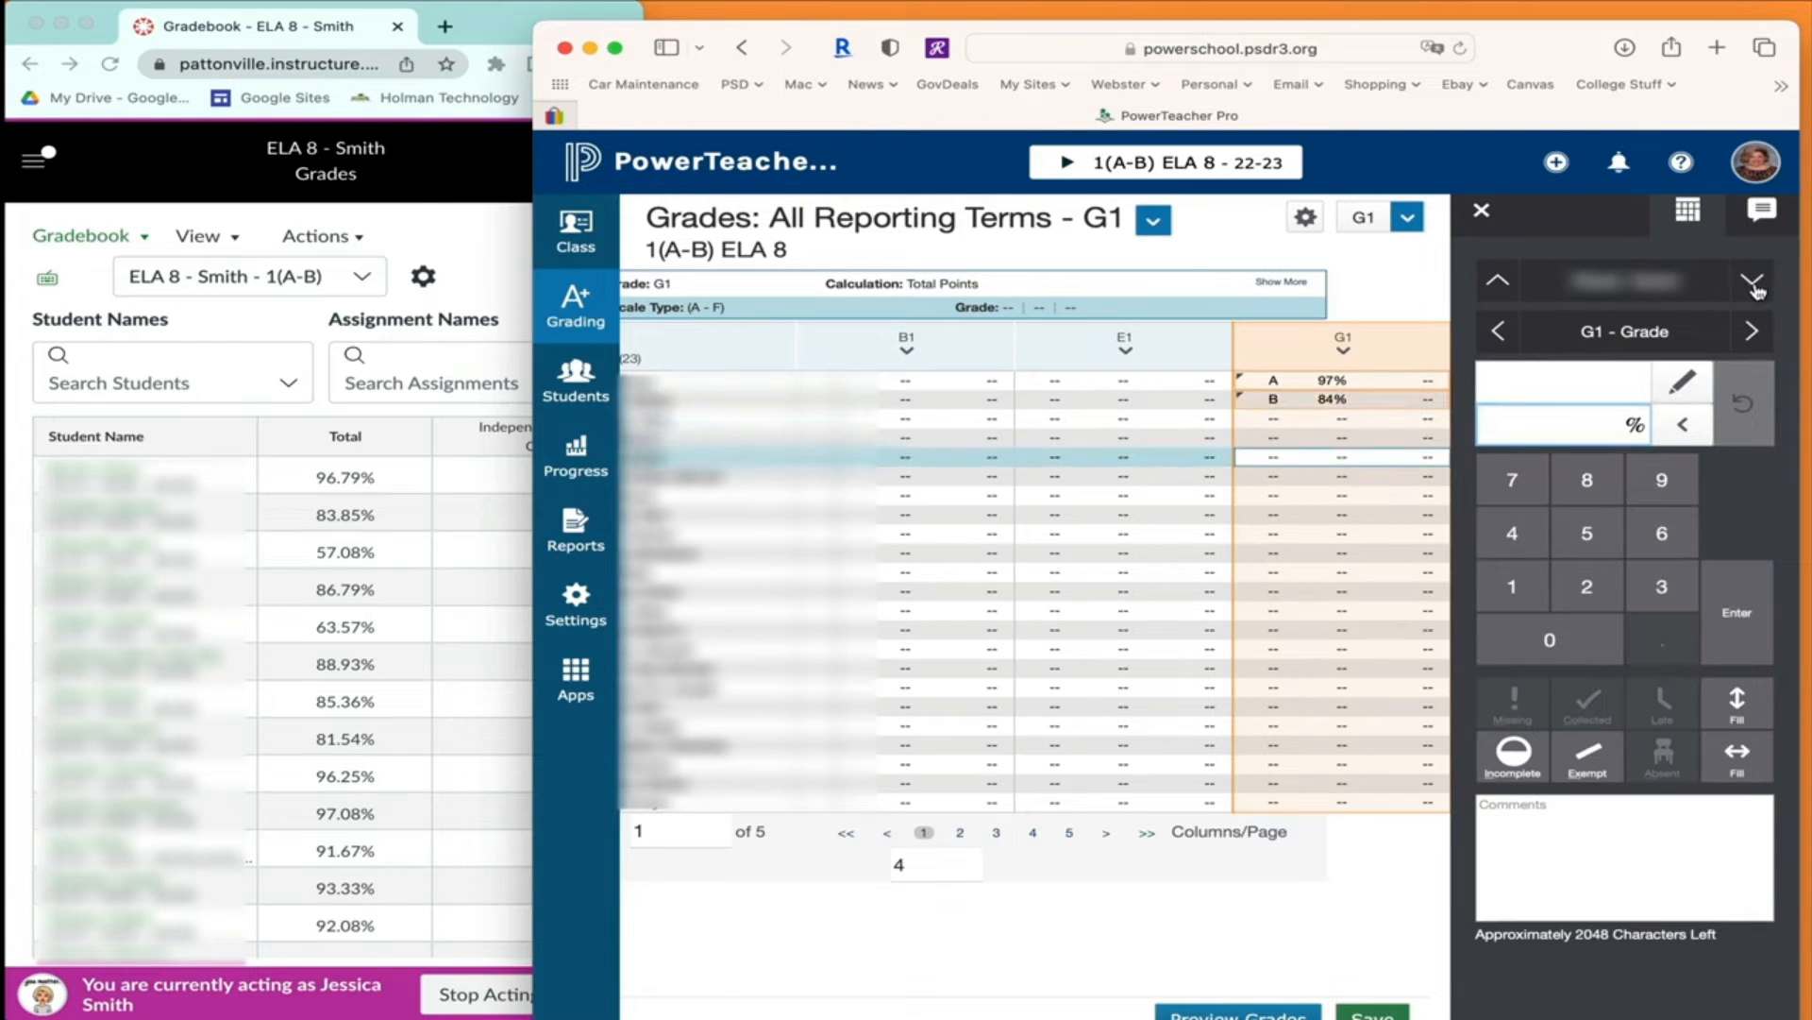
pyautogui.click(1756, 287)
pyautogui.click(1354, 420)
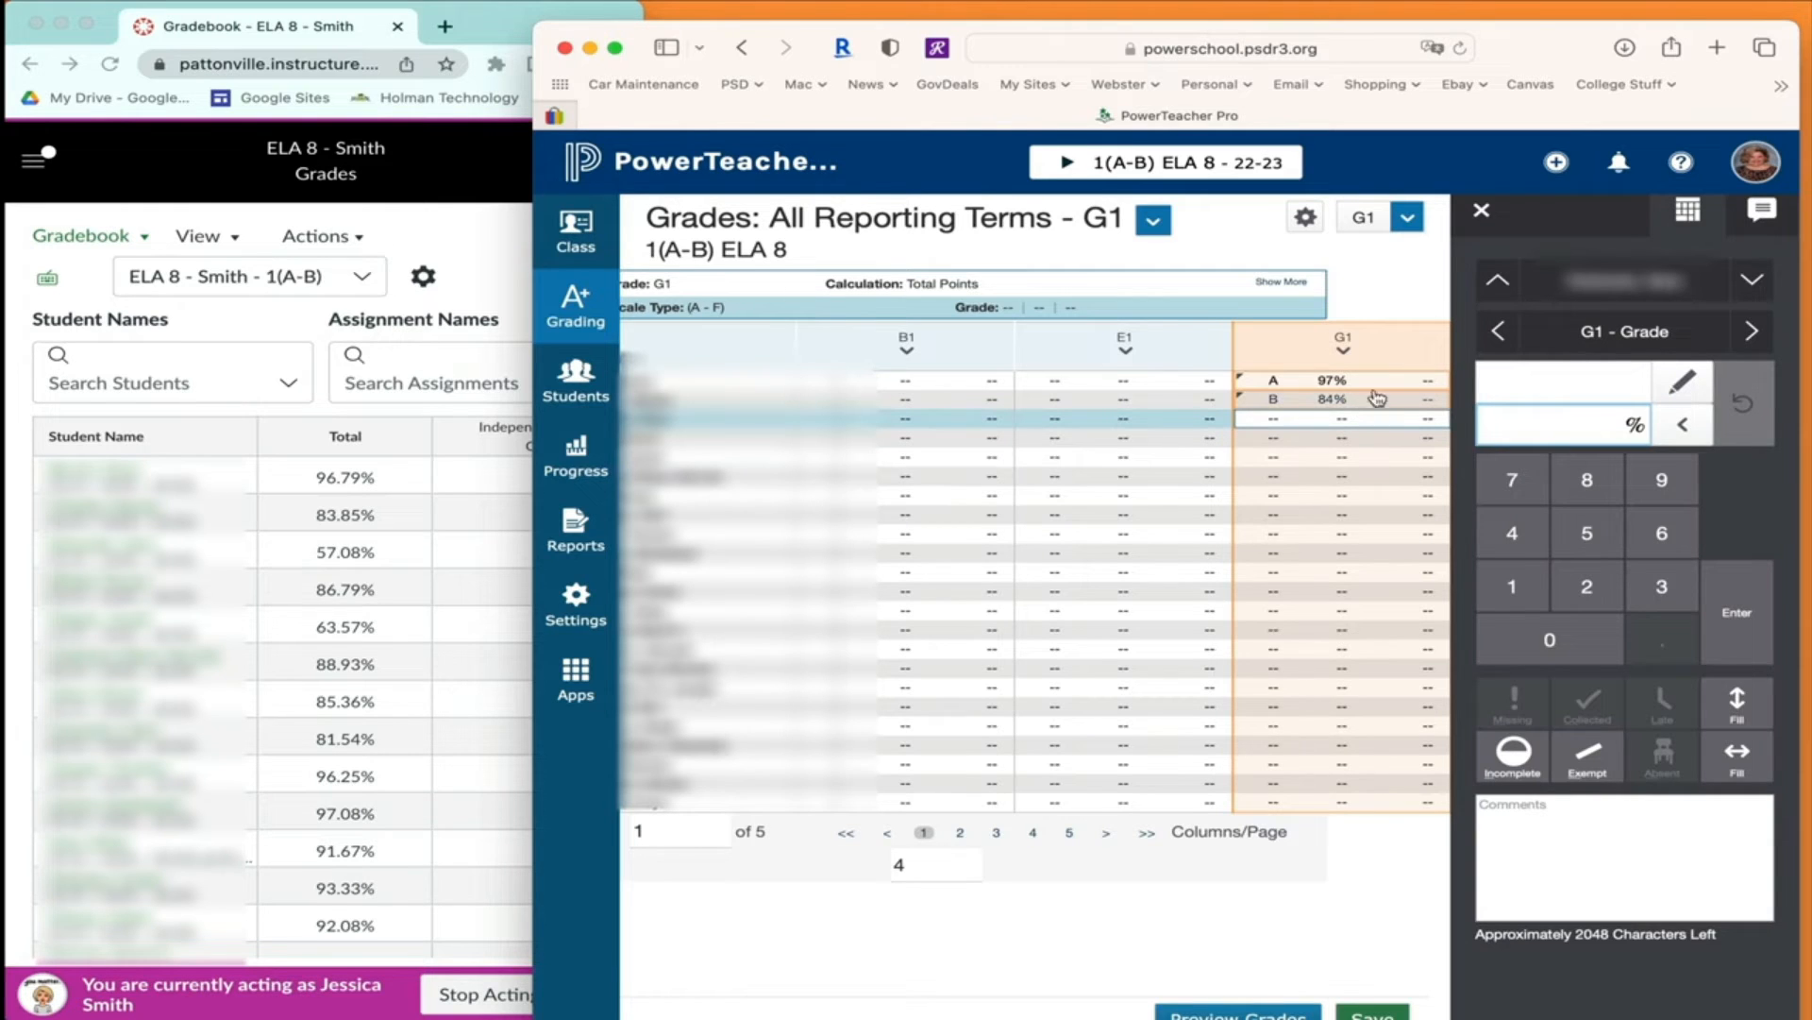
pyautogui.moveTo(1529, 36); pyautogui.dragTo(1537, 15)
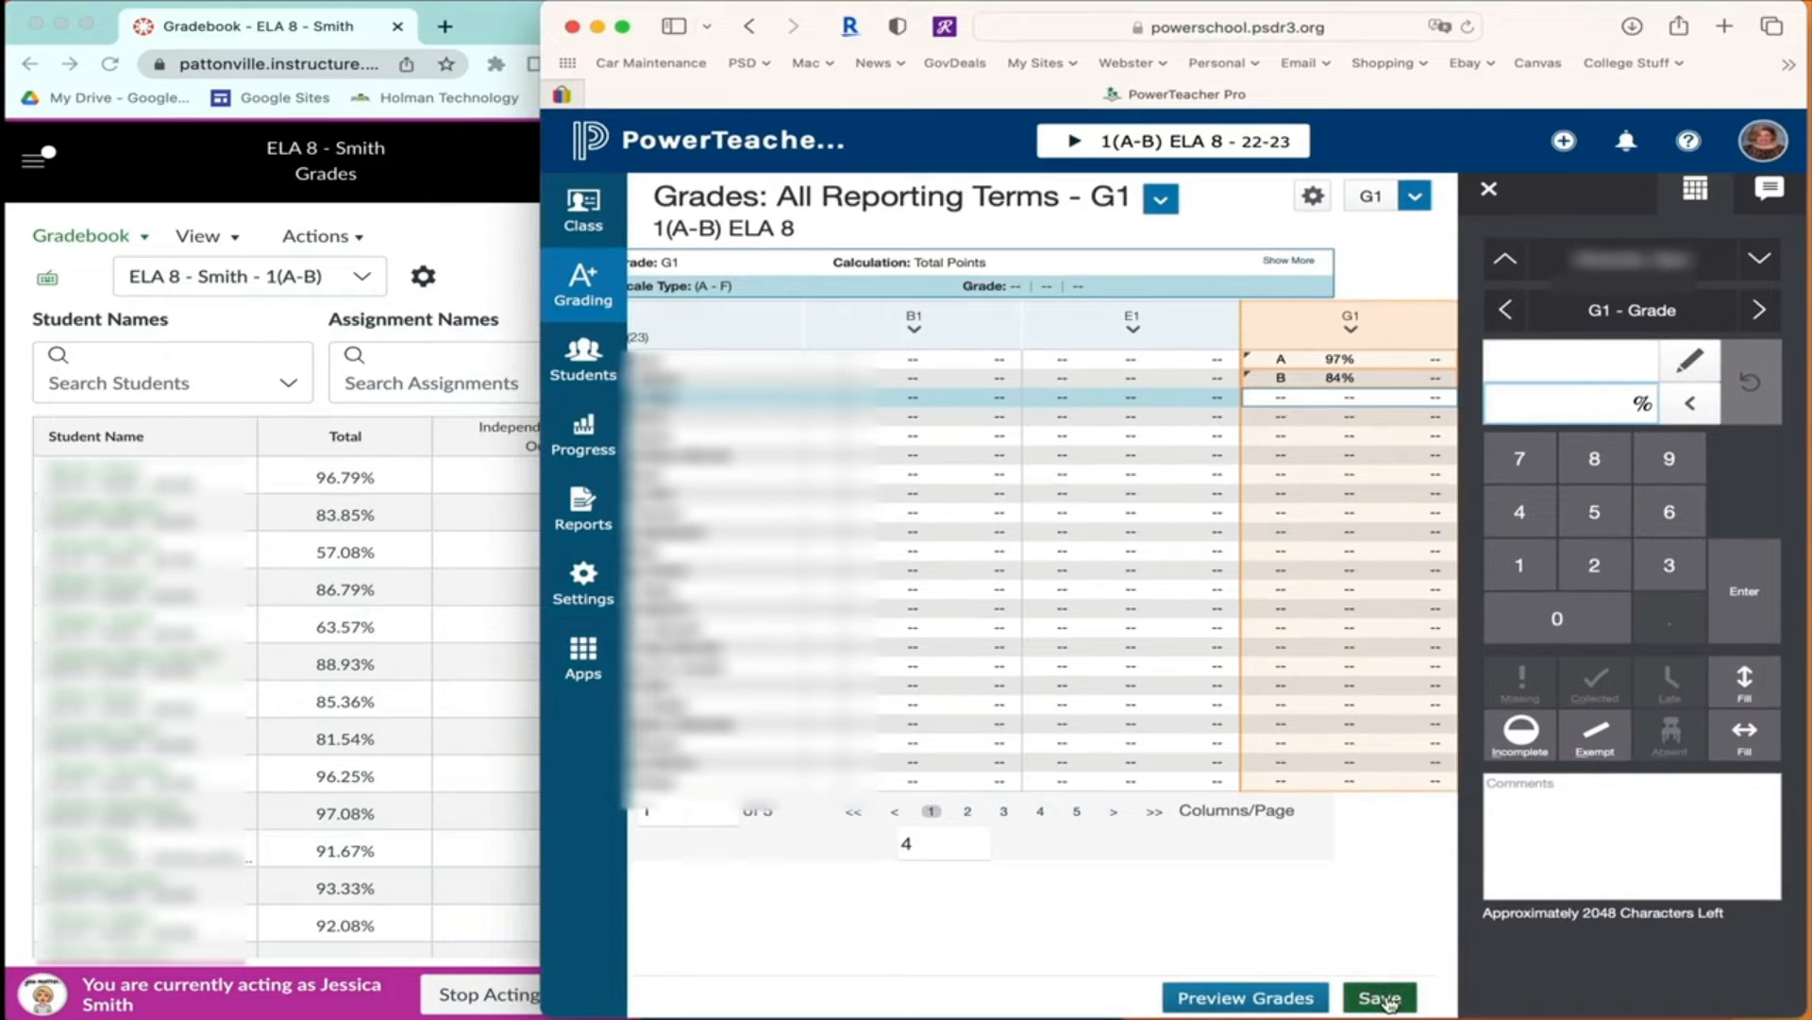
# Enter 4 as the B1 grade for the first student and 3 for the second student in the class list.
pyautogui.click(1570, 363)
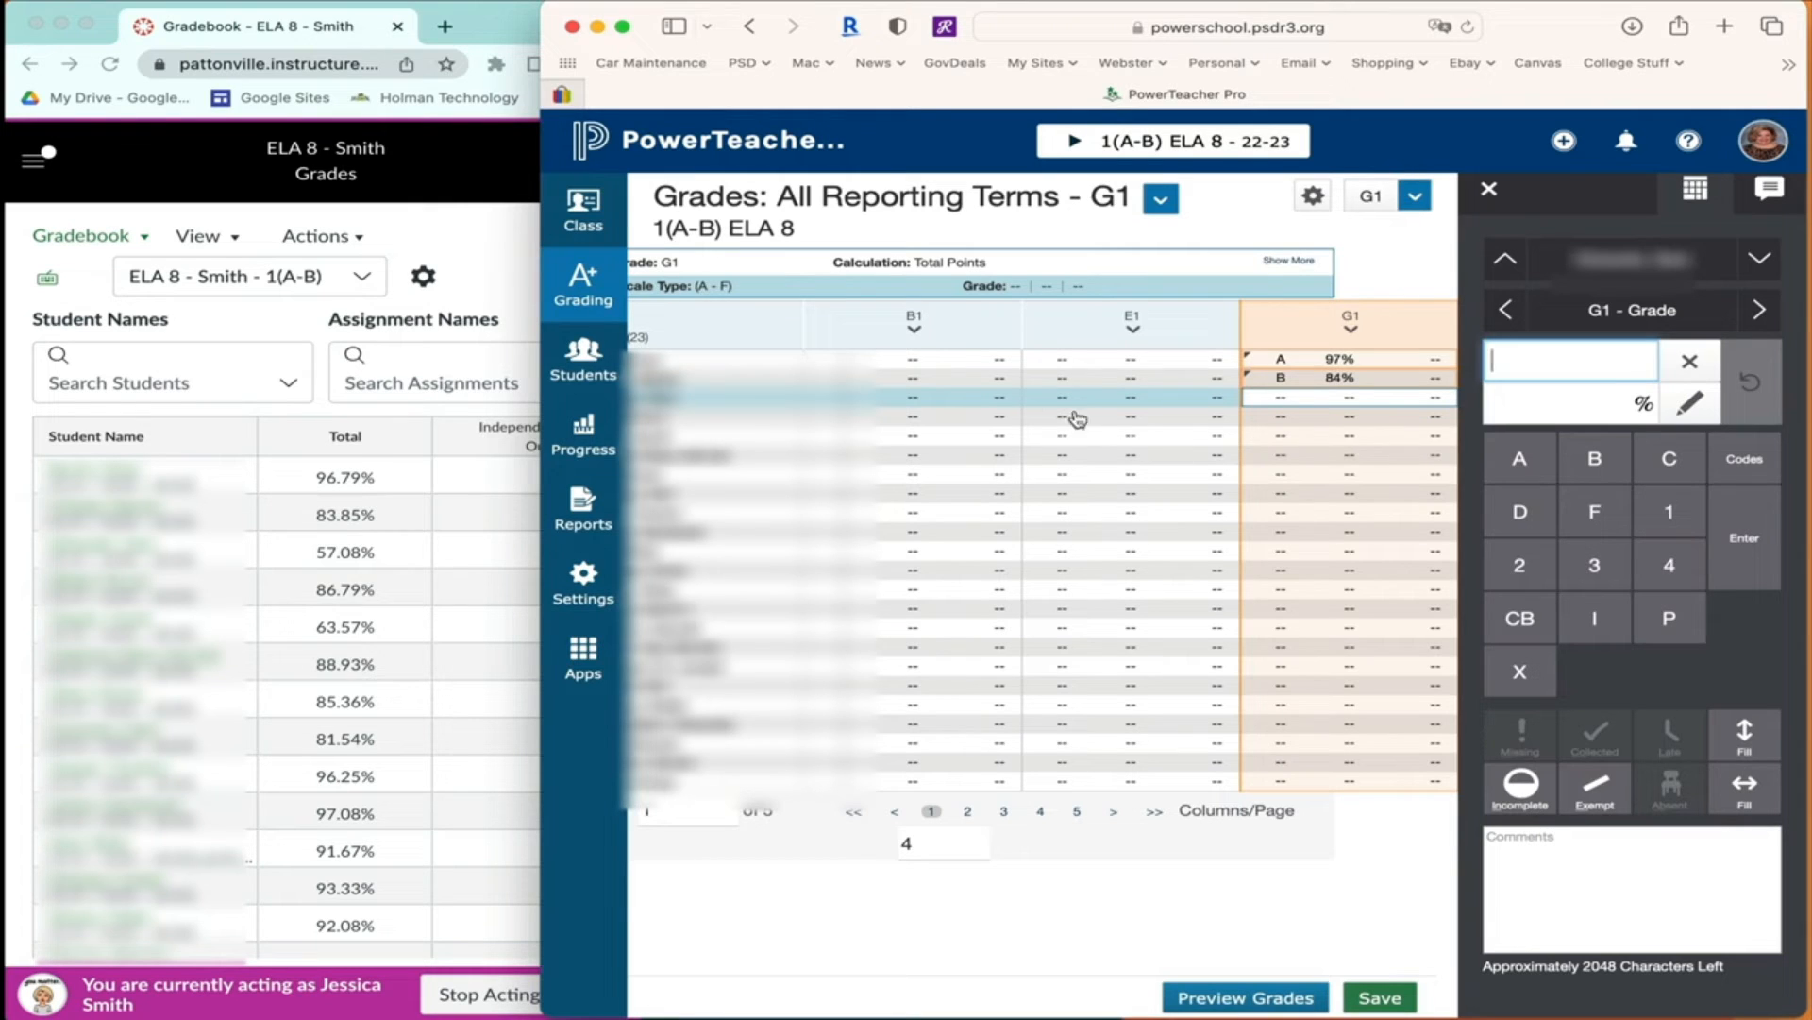
pyautogui.click(931, 369)
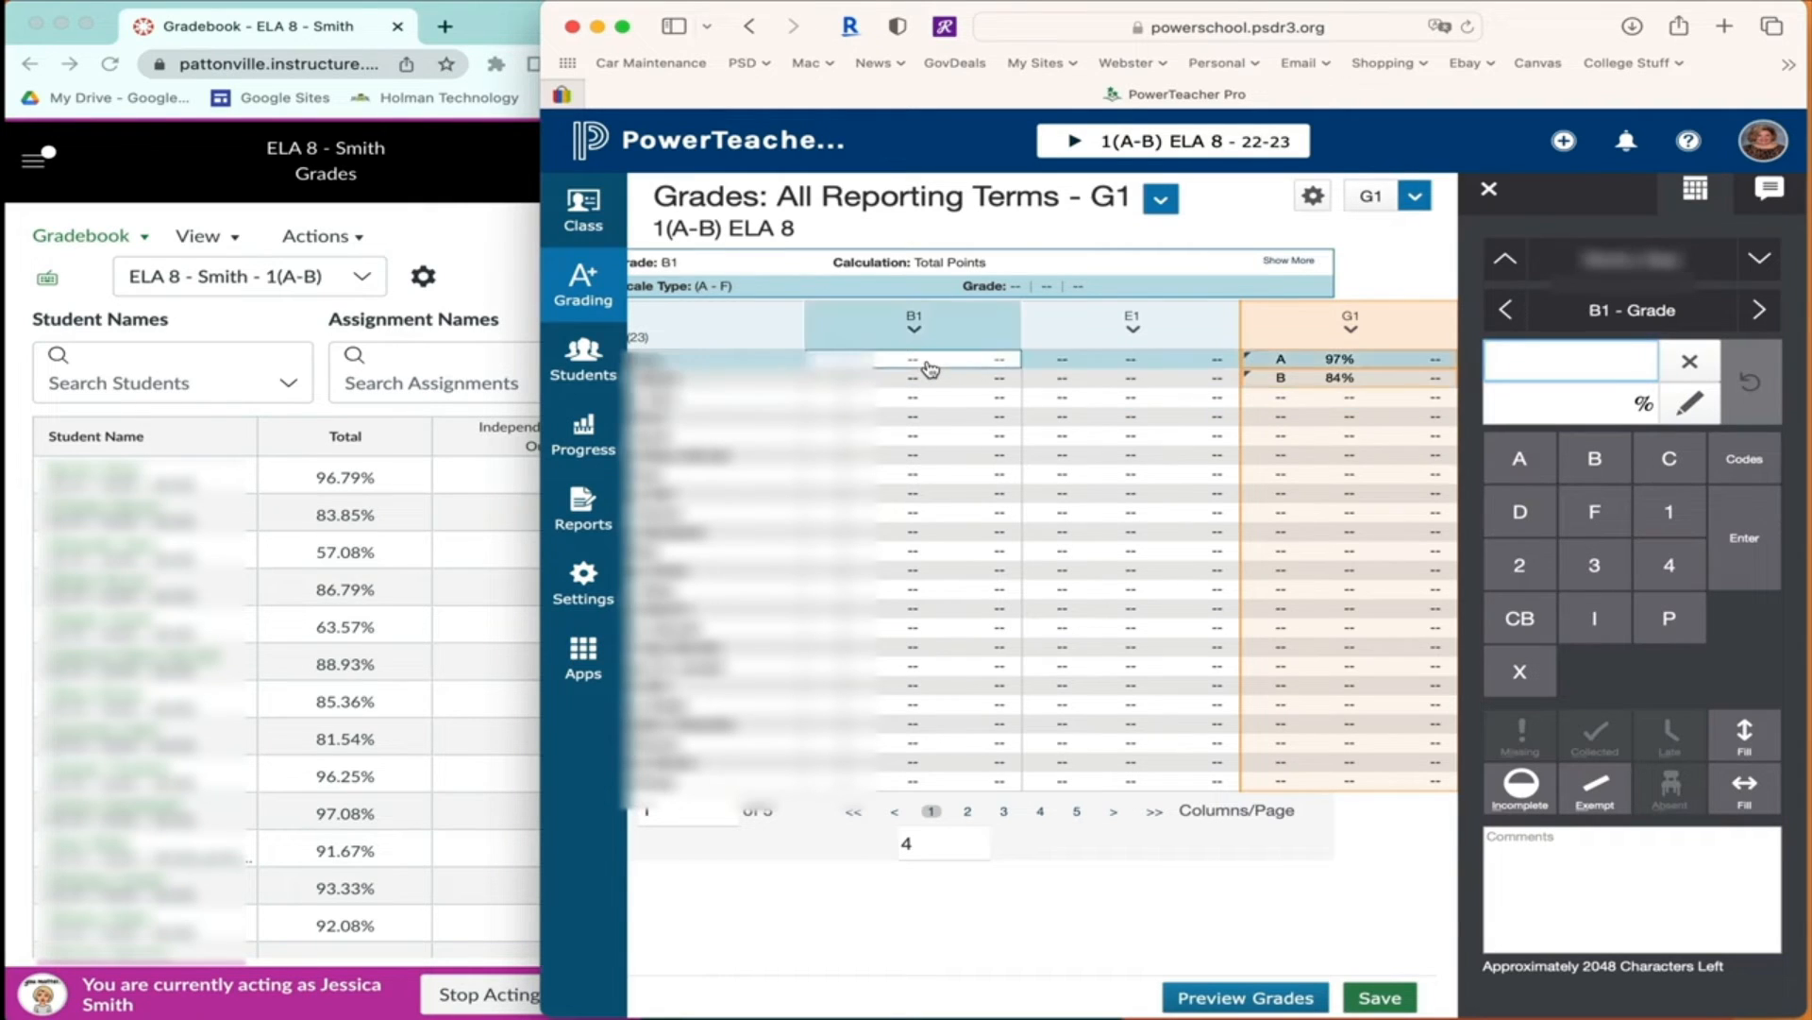
pyautogui.hscroll(-2, 931, 369)
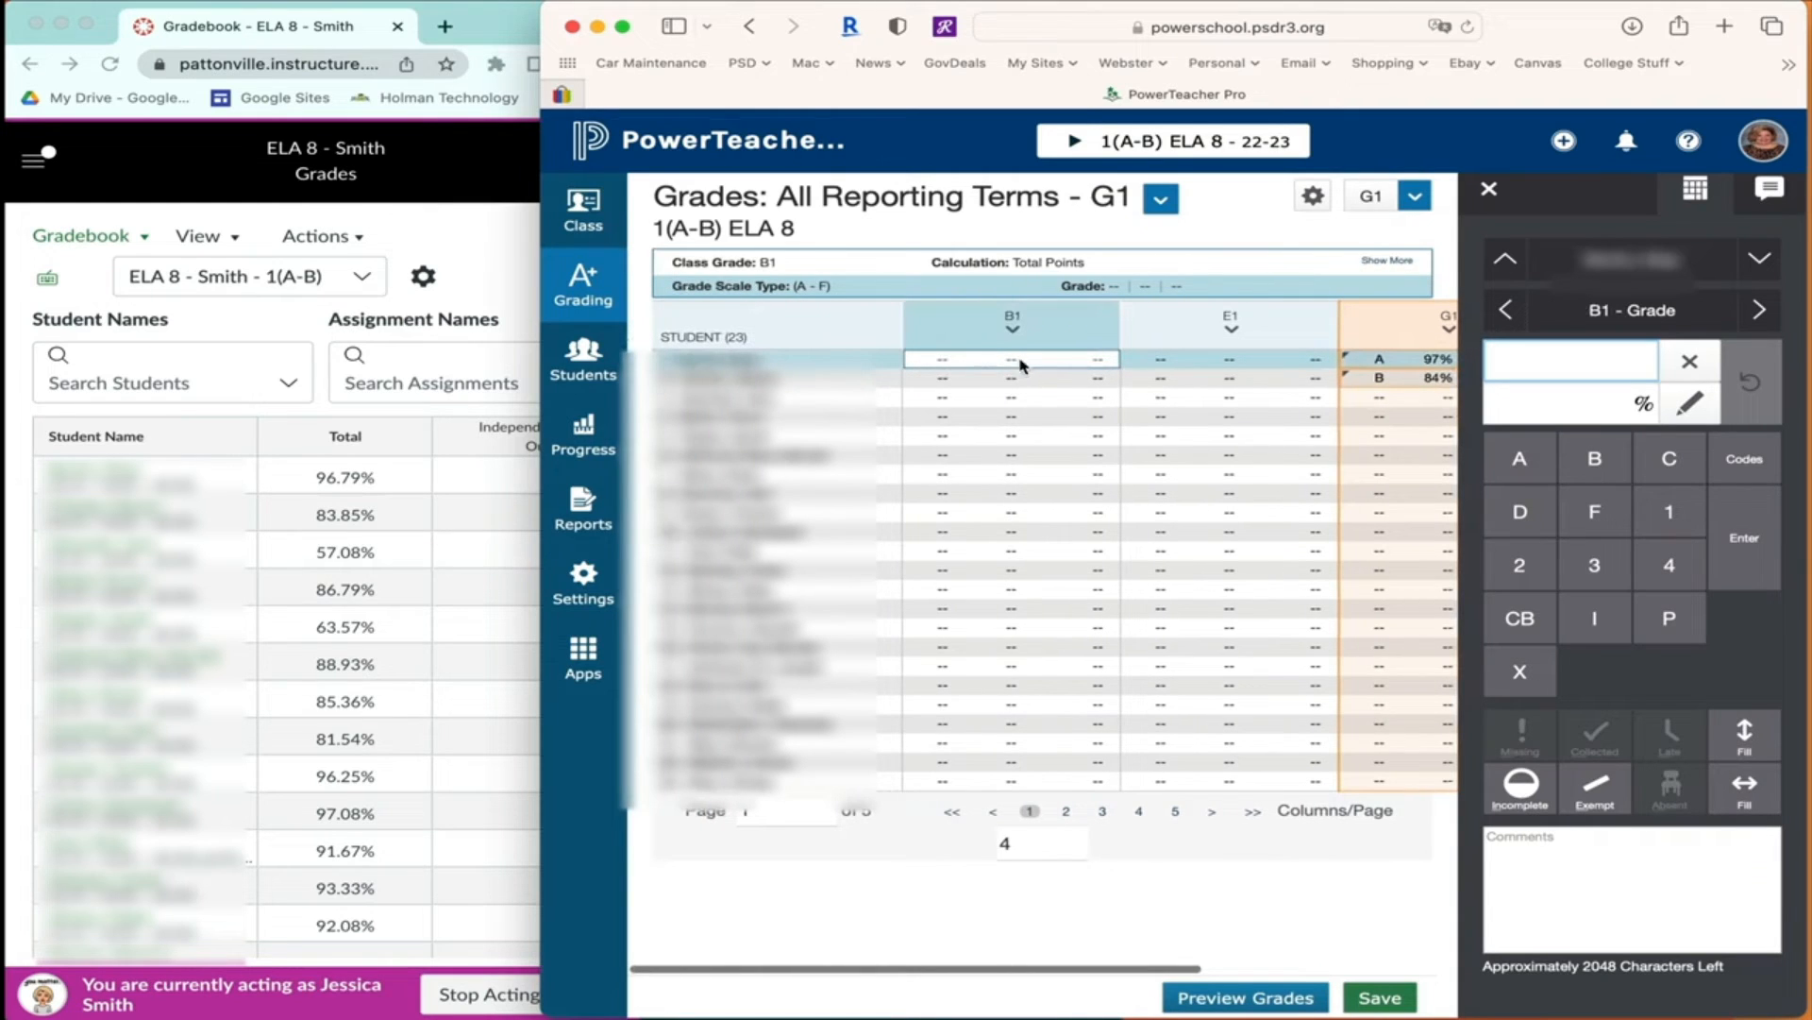
pyautogui.click(1570, 370)
pyautogui.click(1573, 409)
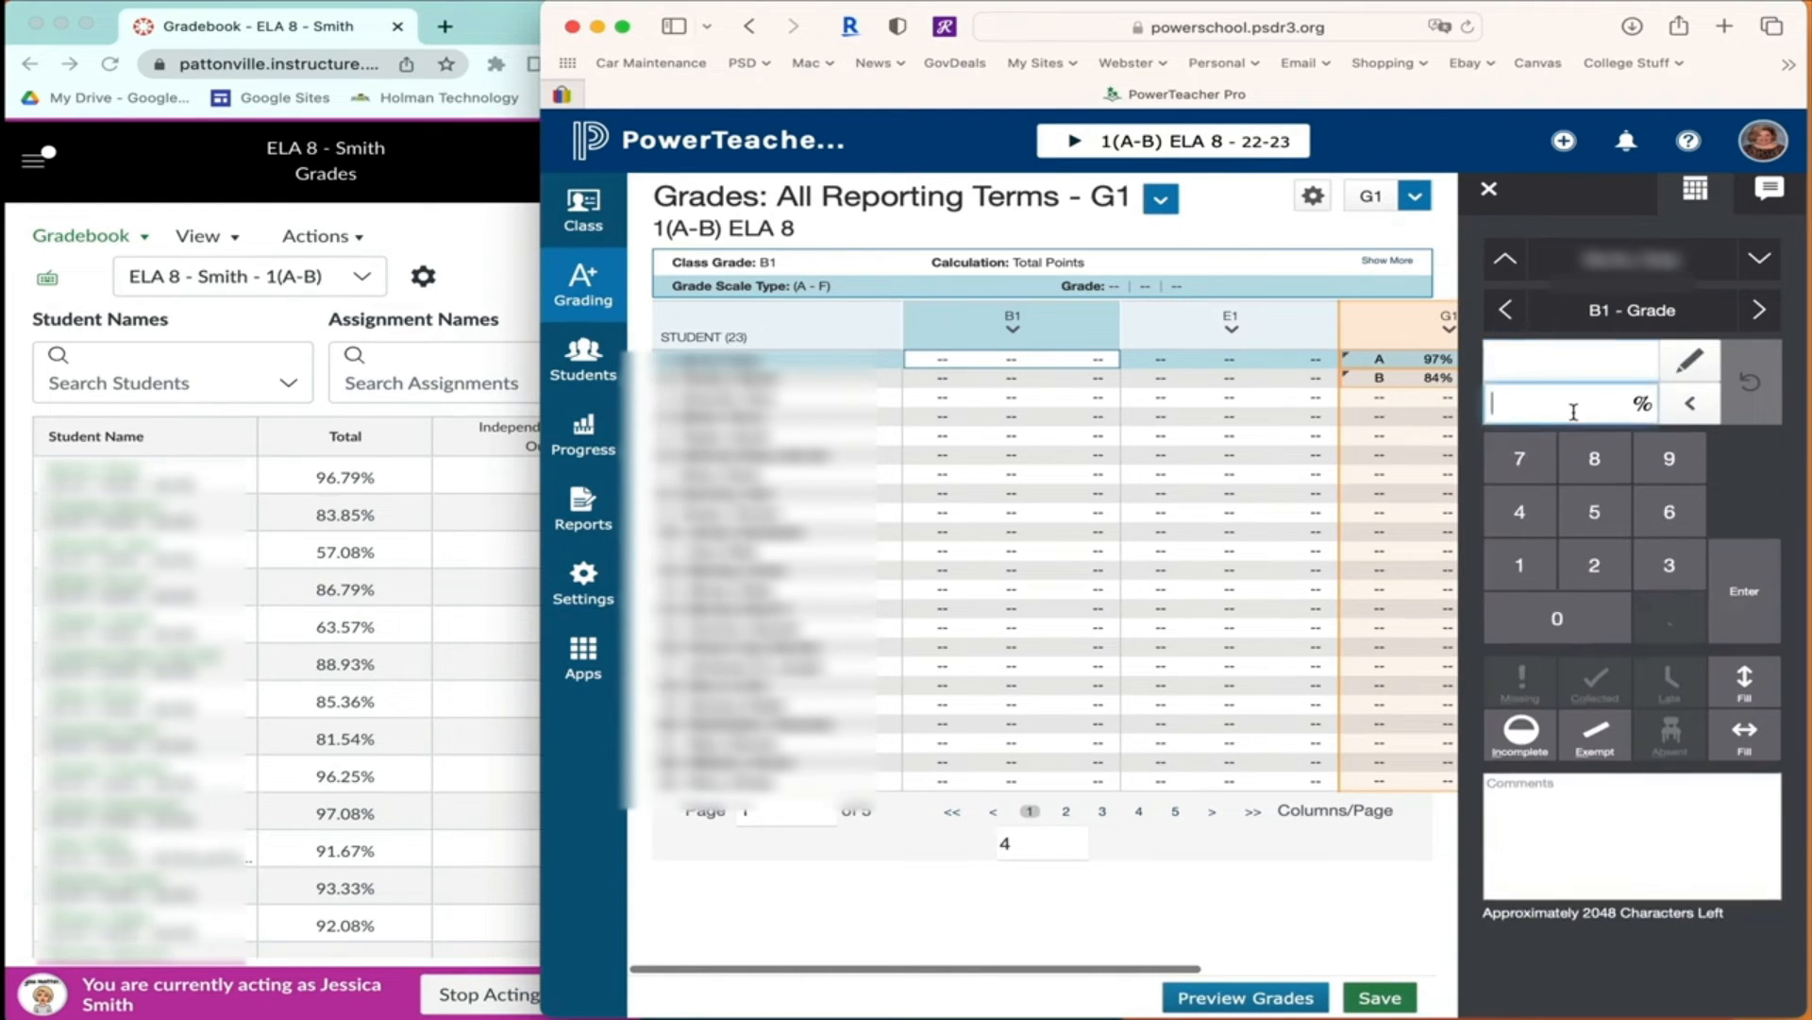
pyautogui.click(1575, 355)
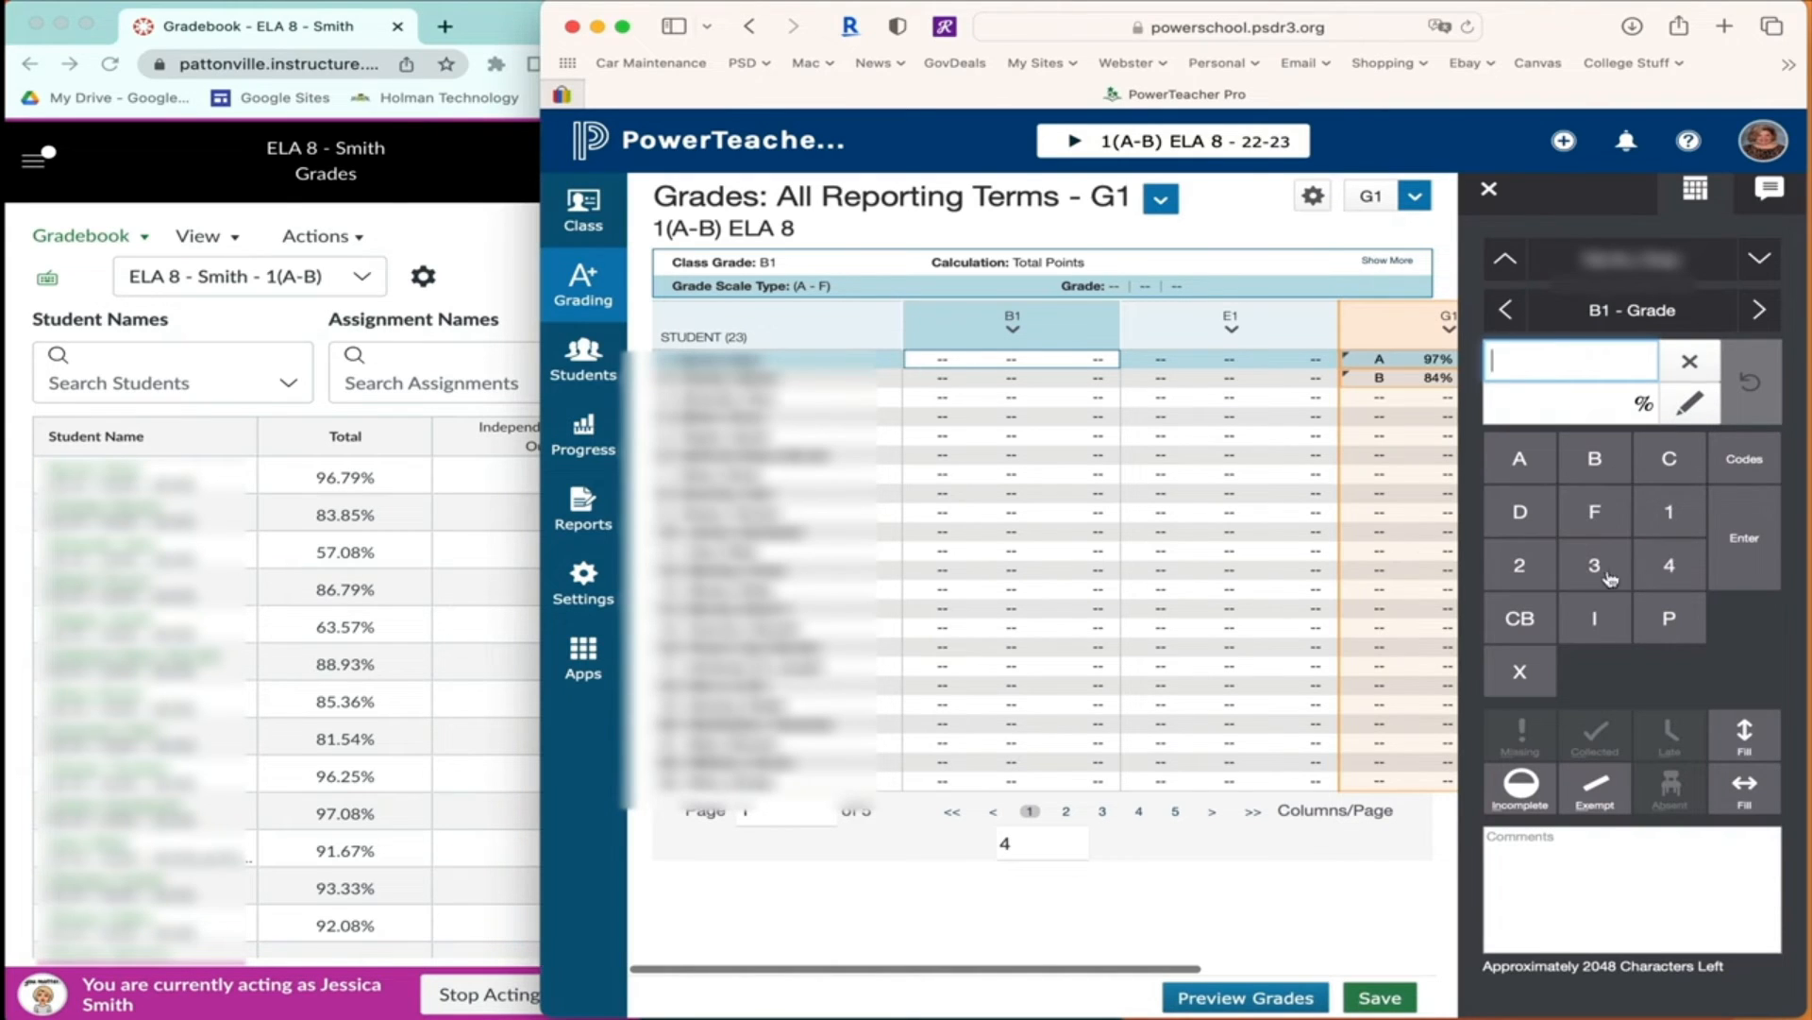
pyautogui.click(1686, 582)
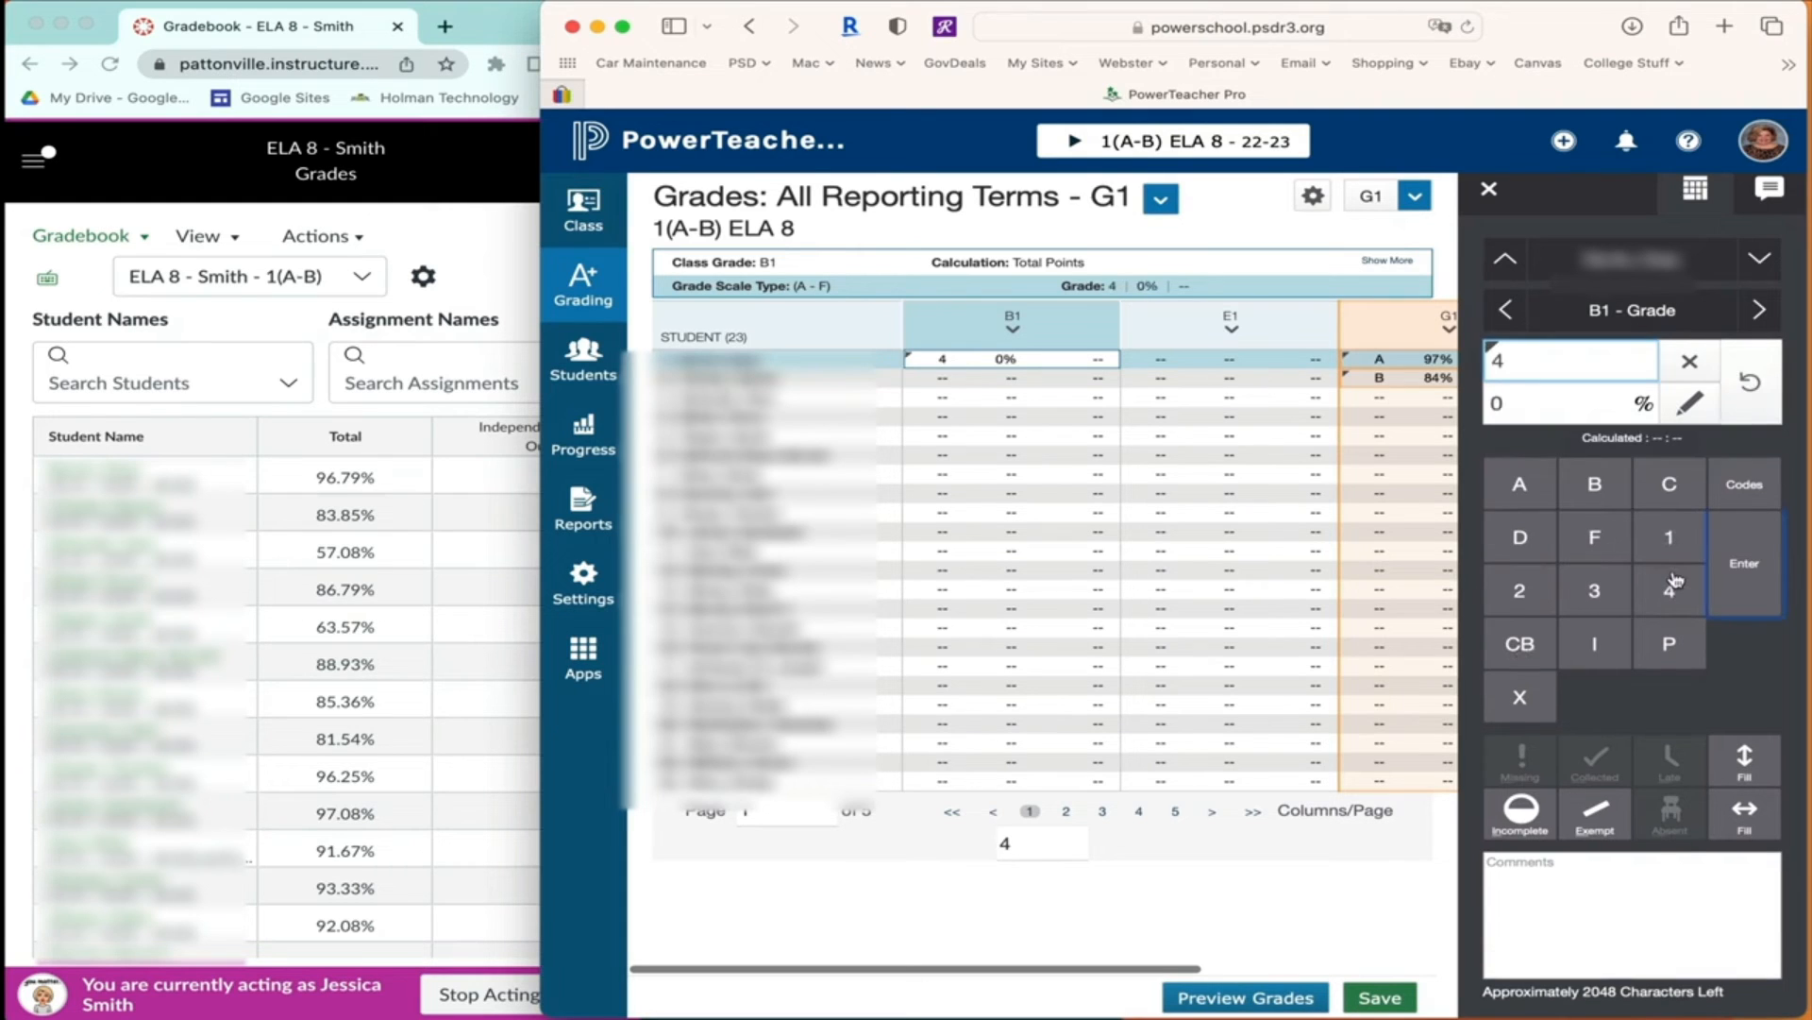
pyautogui.click(999, 382)
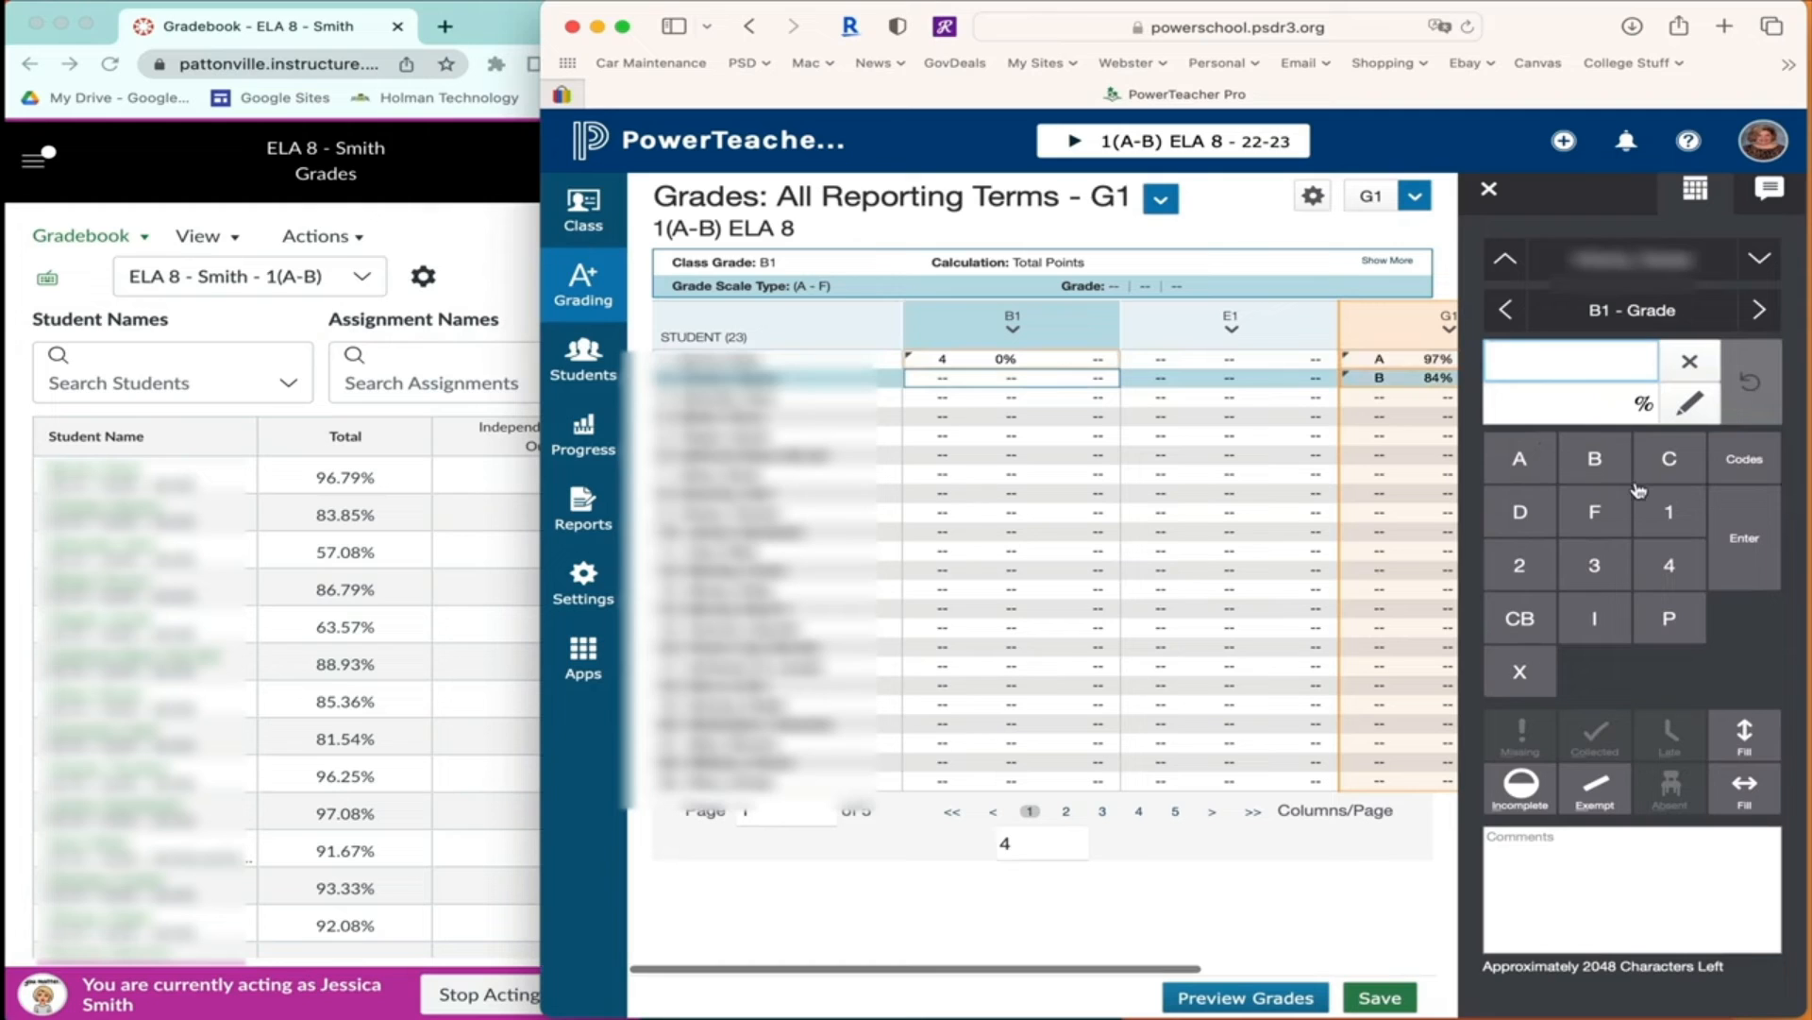
pyautogui.click(1595, 565)
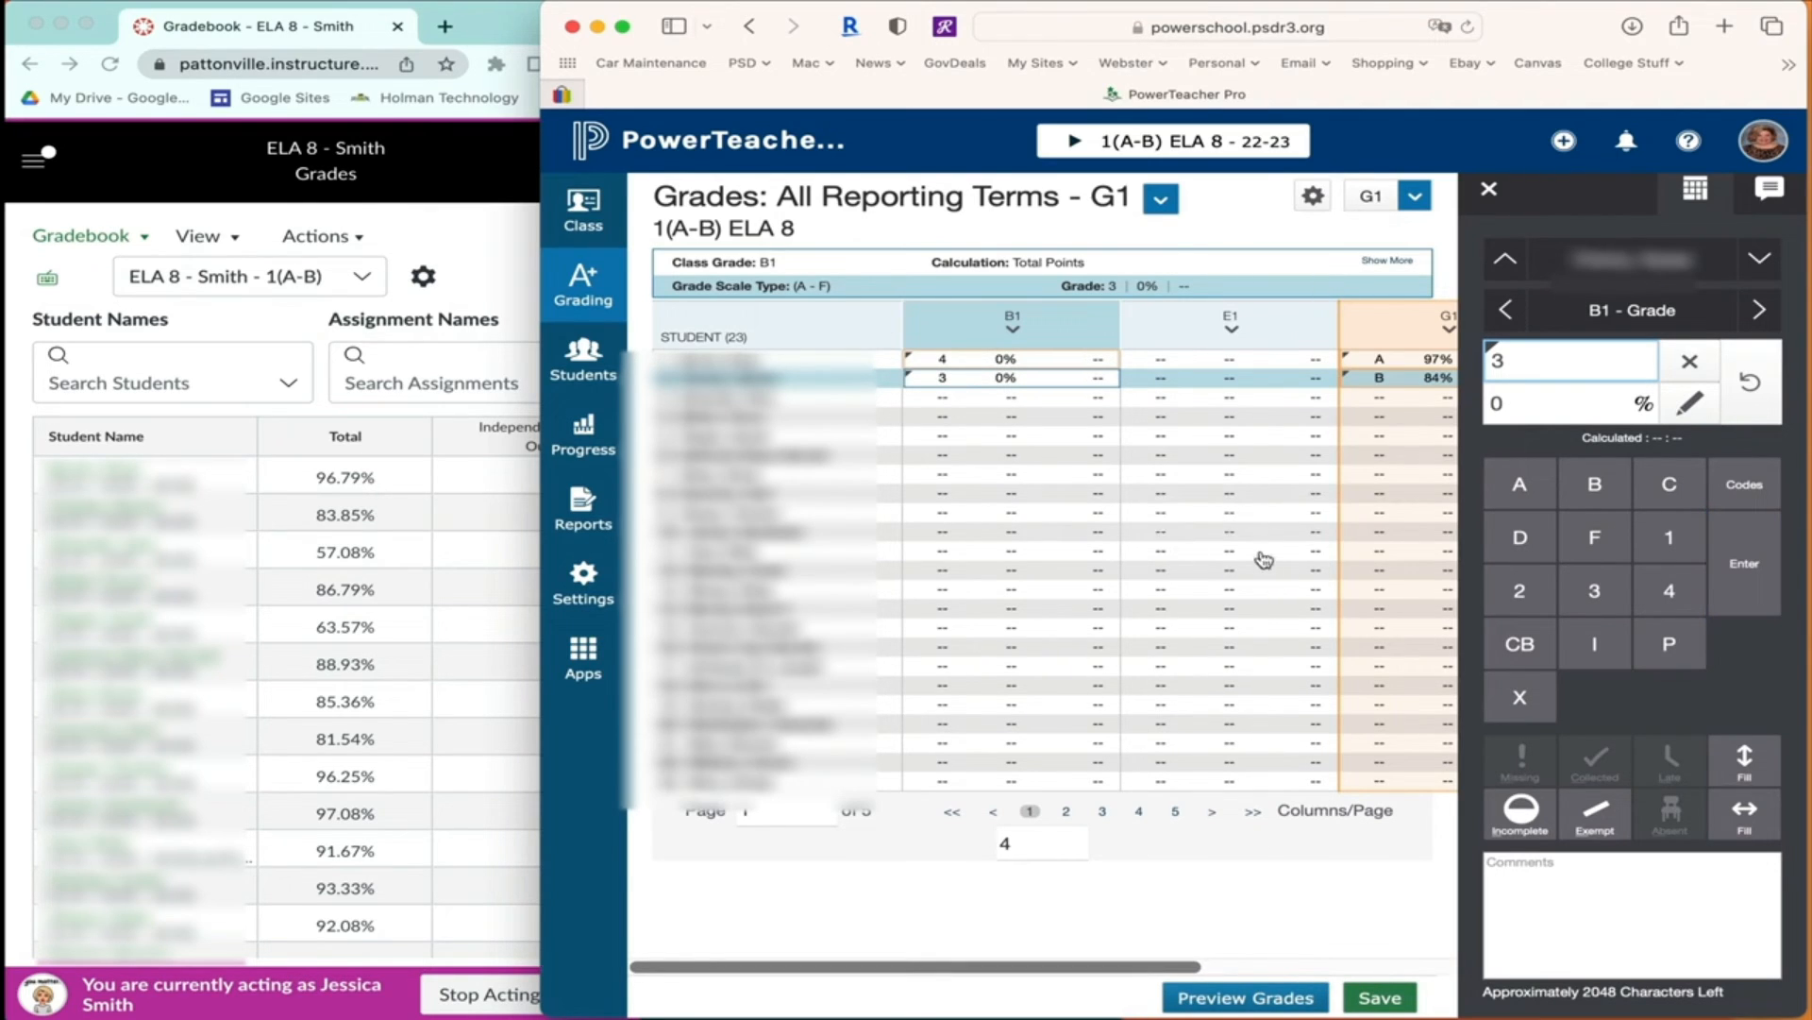
# Preview the B1 and G1 grades entered for the class.
pyautogui.hscroll(2, 1345, 460)
pyautogui.hscroll(1, 1345, 460)
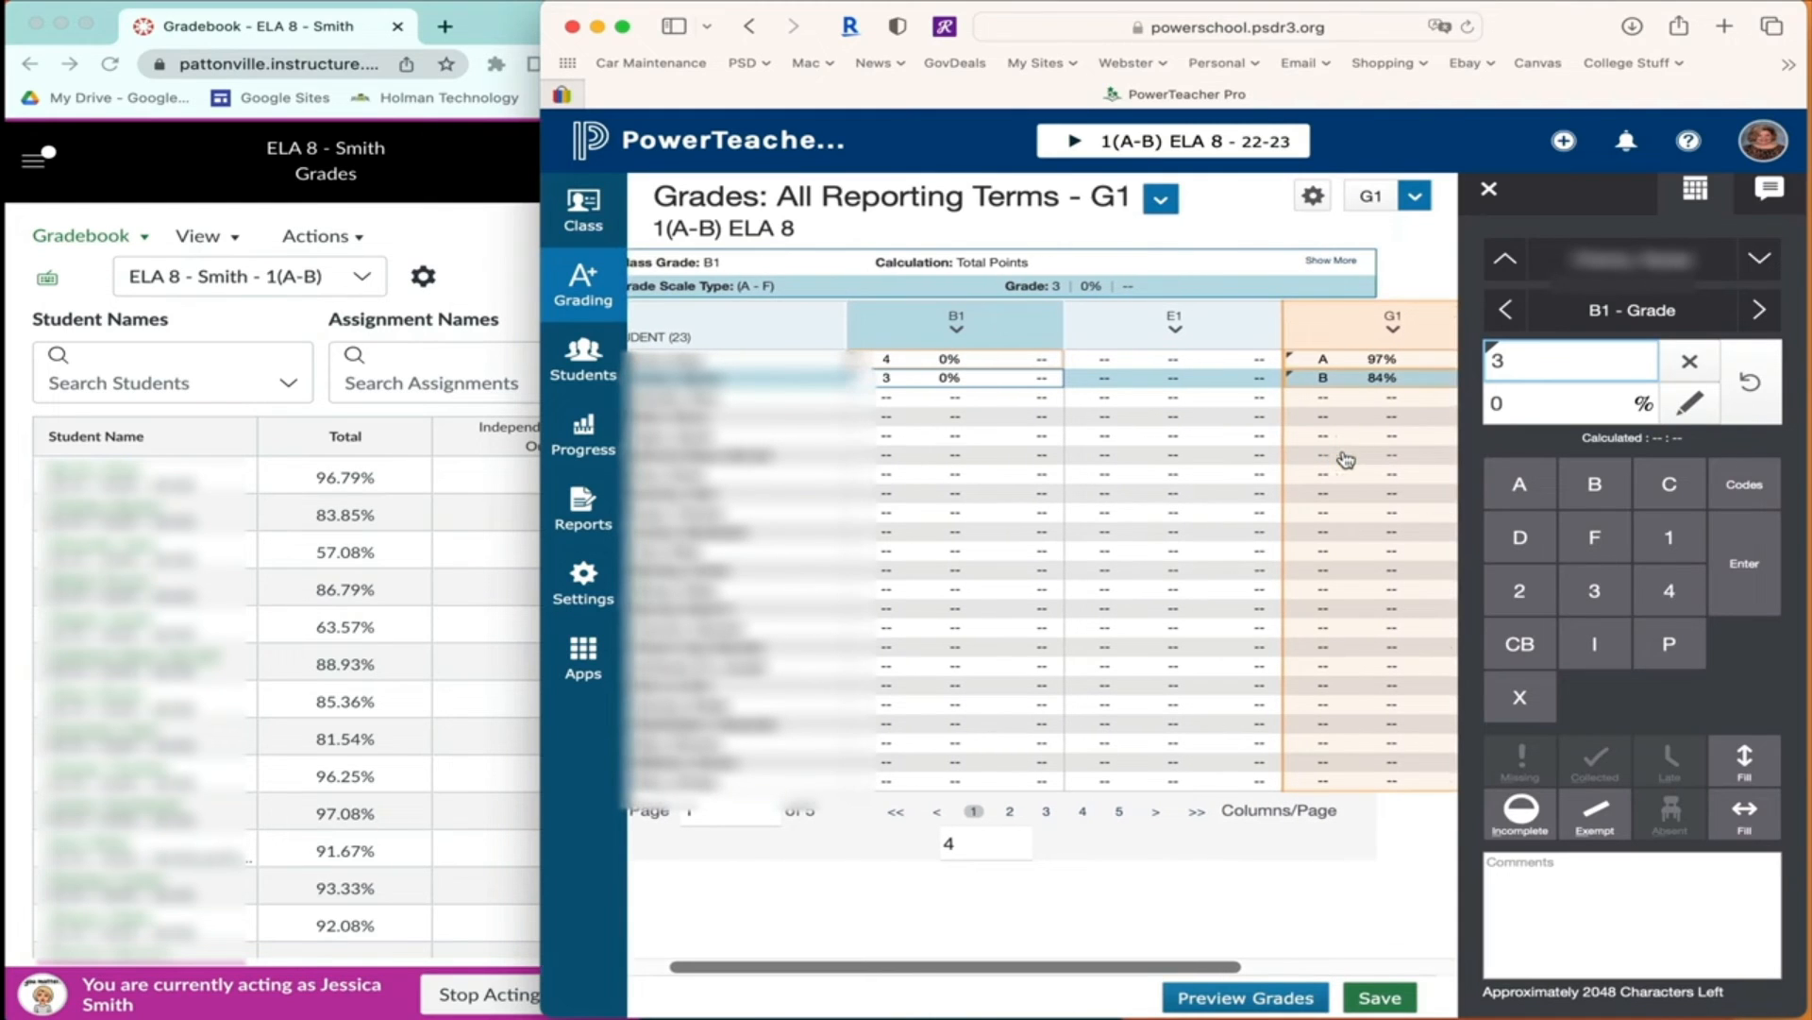
pyautogui.click(1276, 1003)
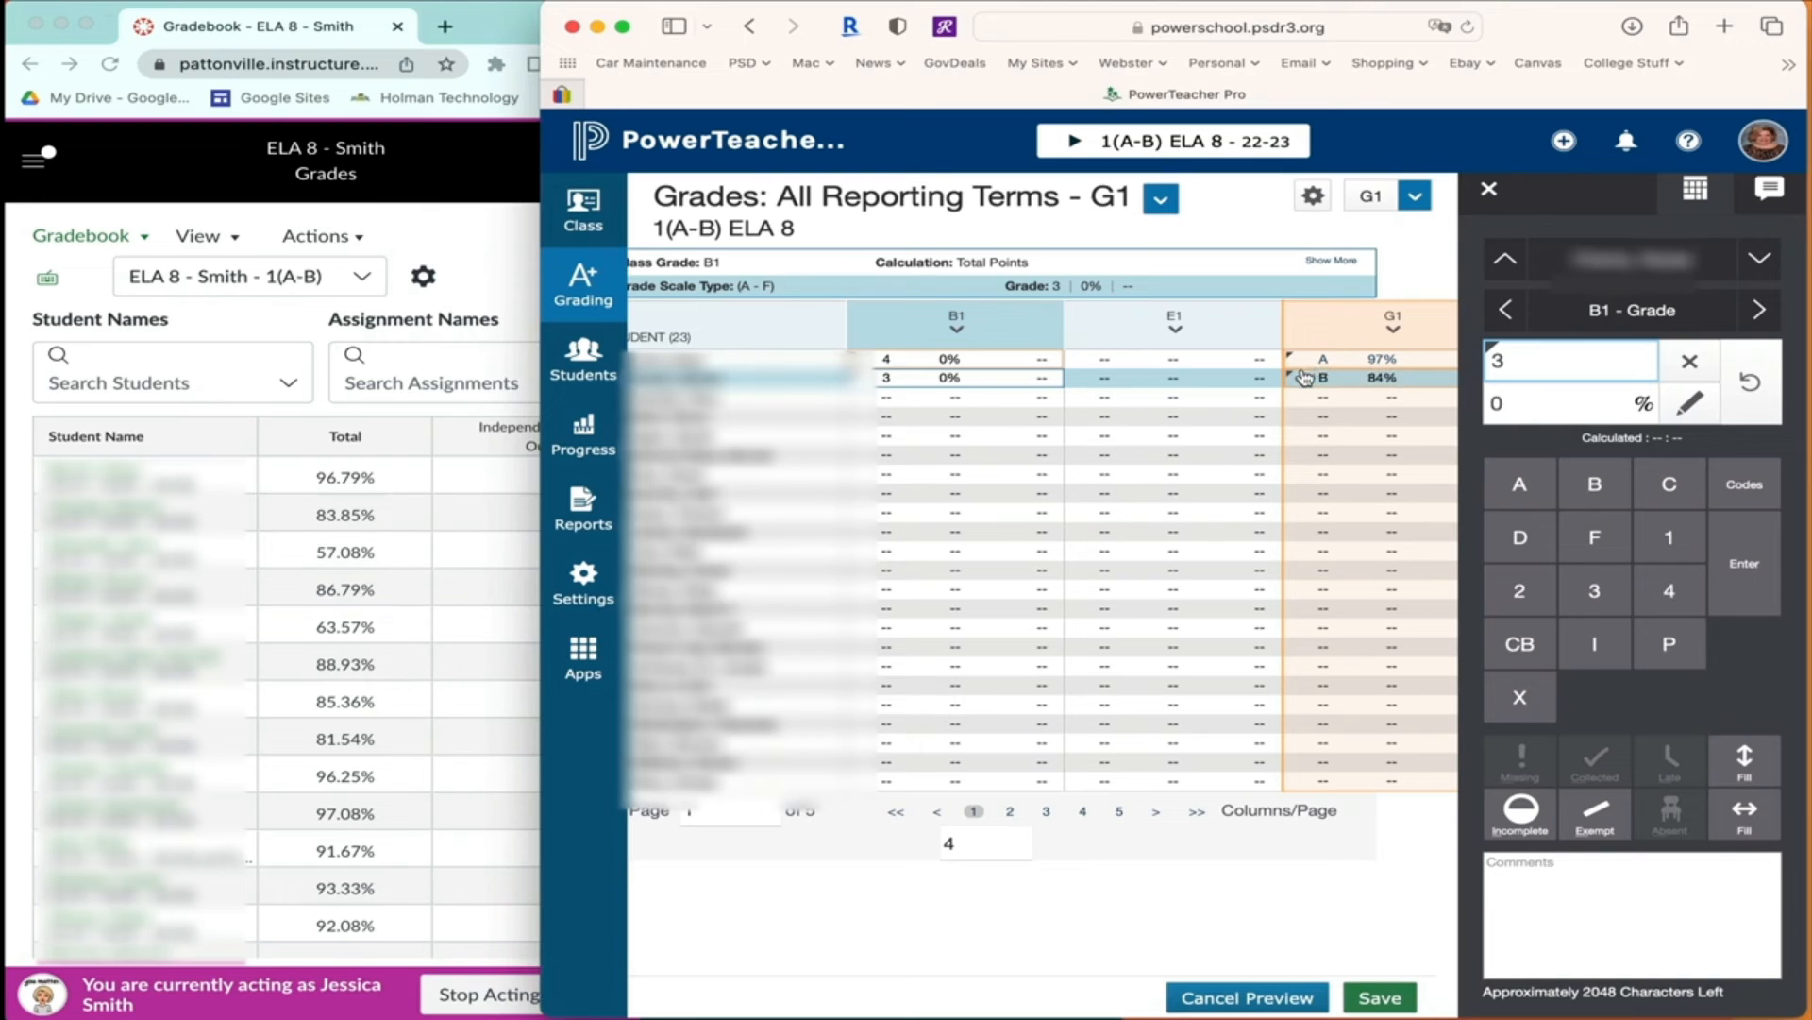
# Set the second student's G1 percentage to 90%.
pyautogui.click(1377, 381)
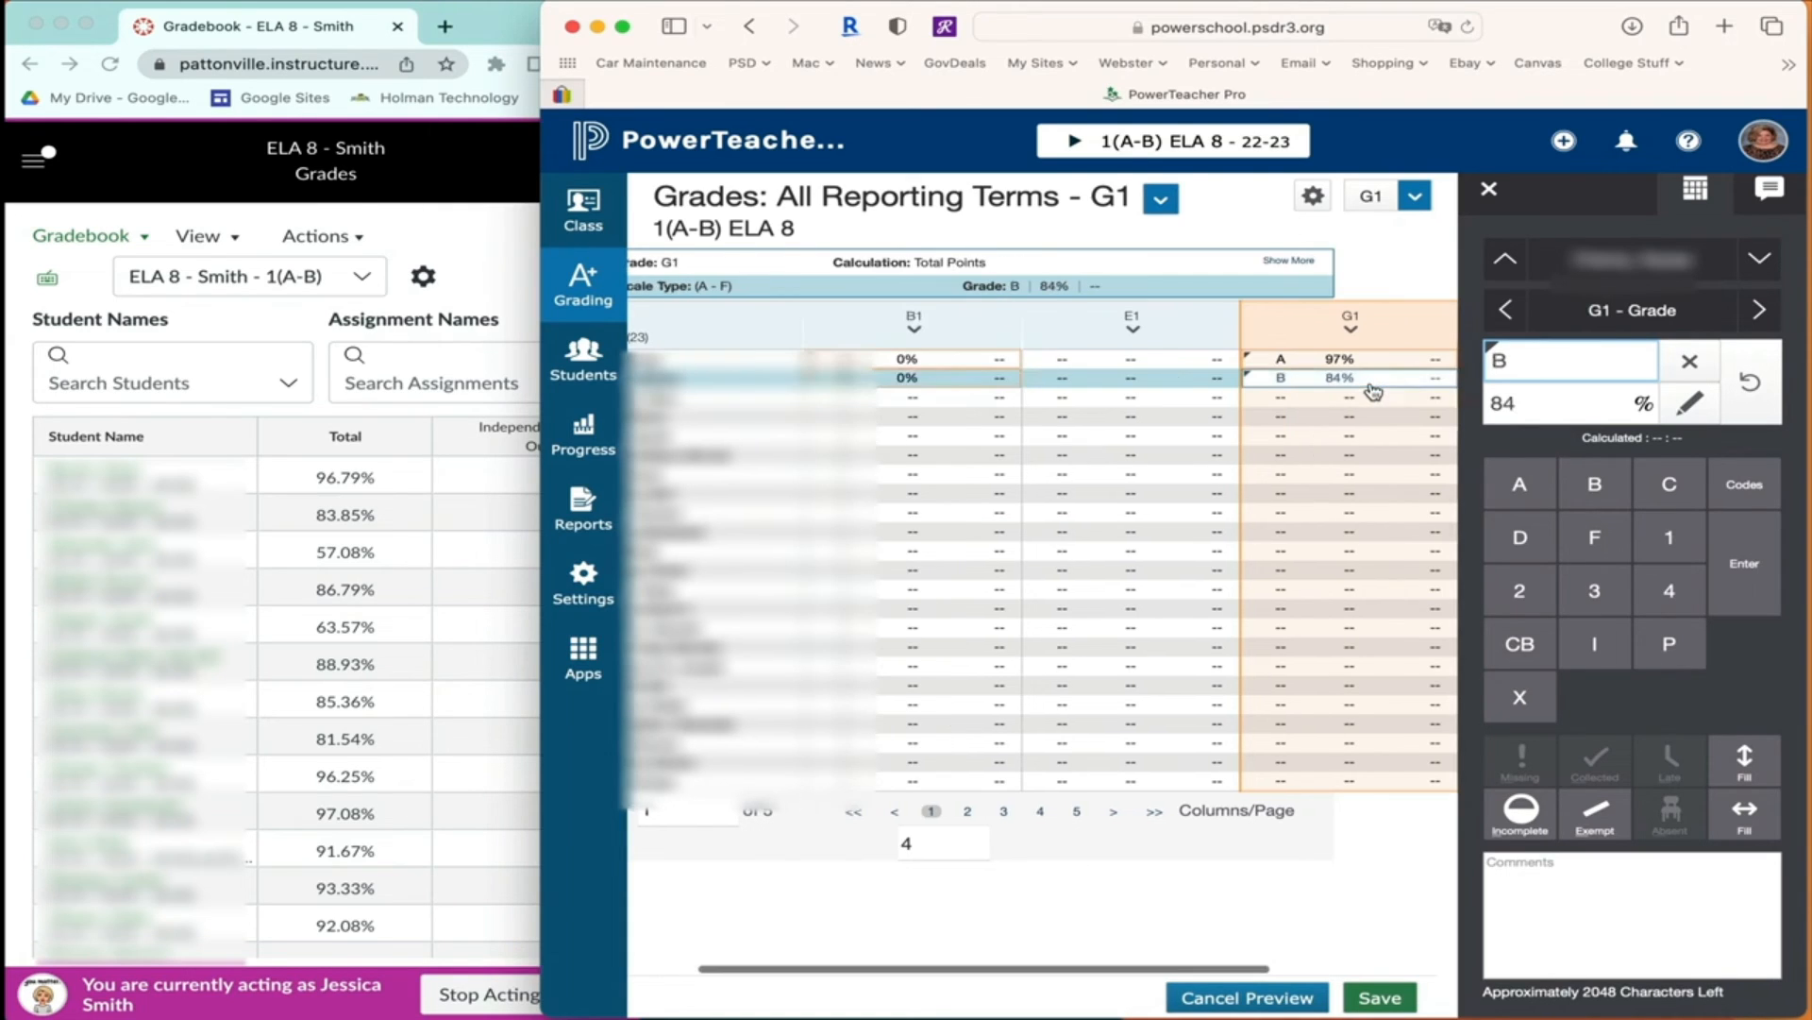
pyautogui.click(1522, 402)
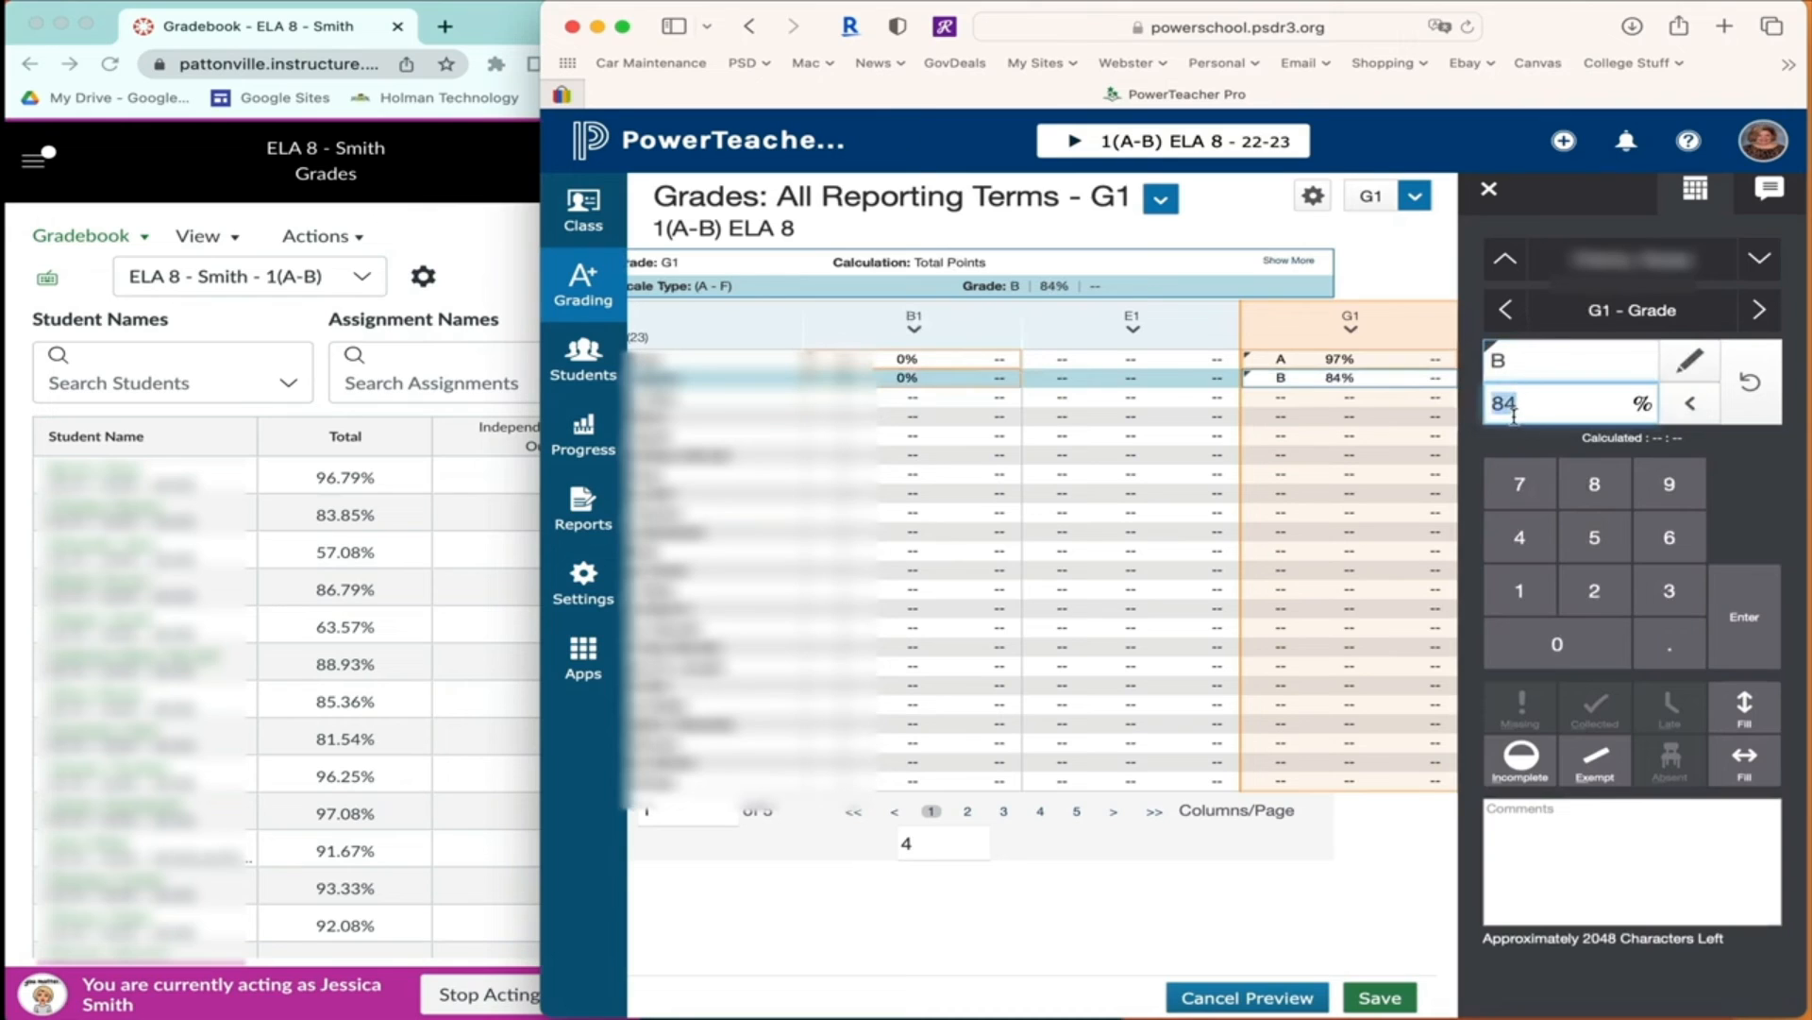
pyautogui.write('9')
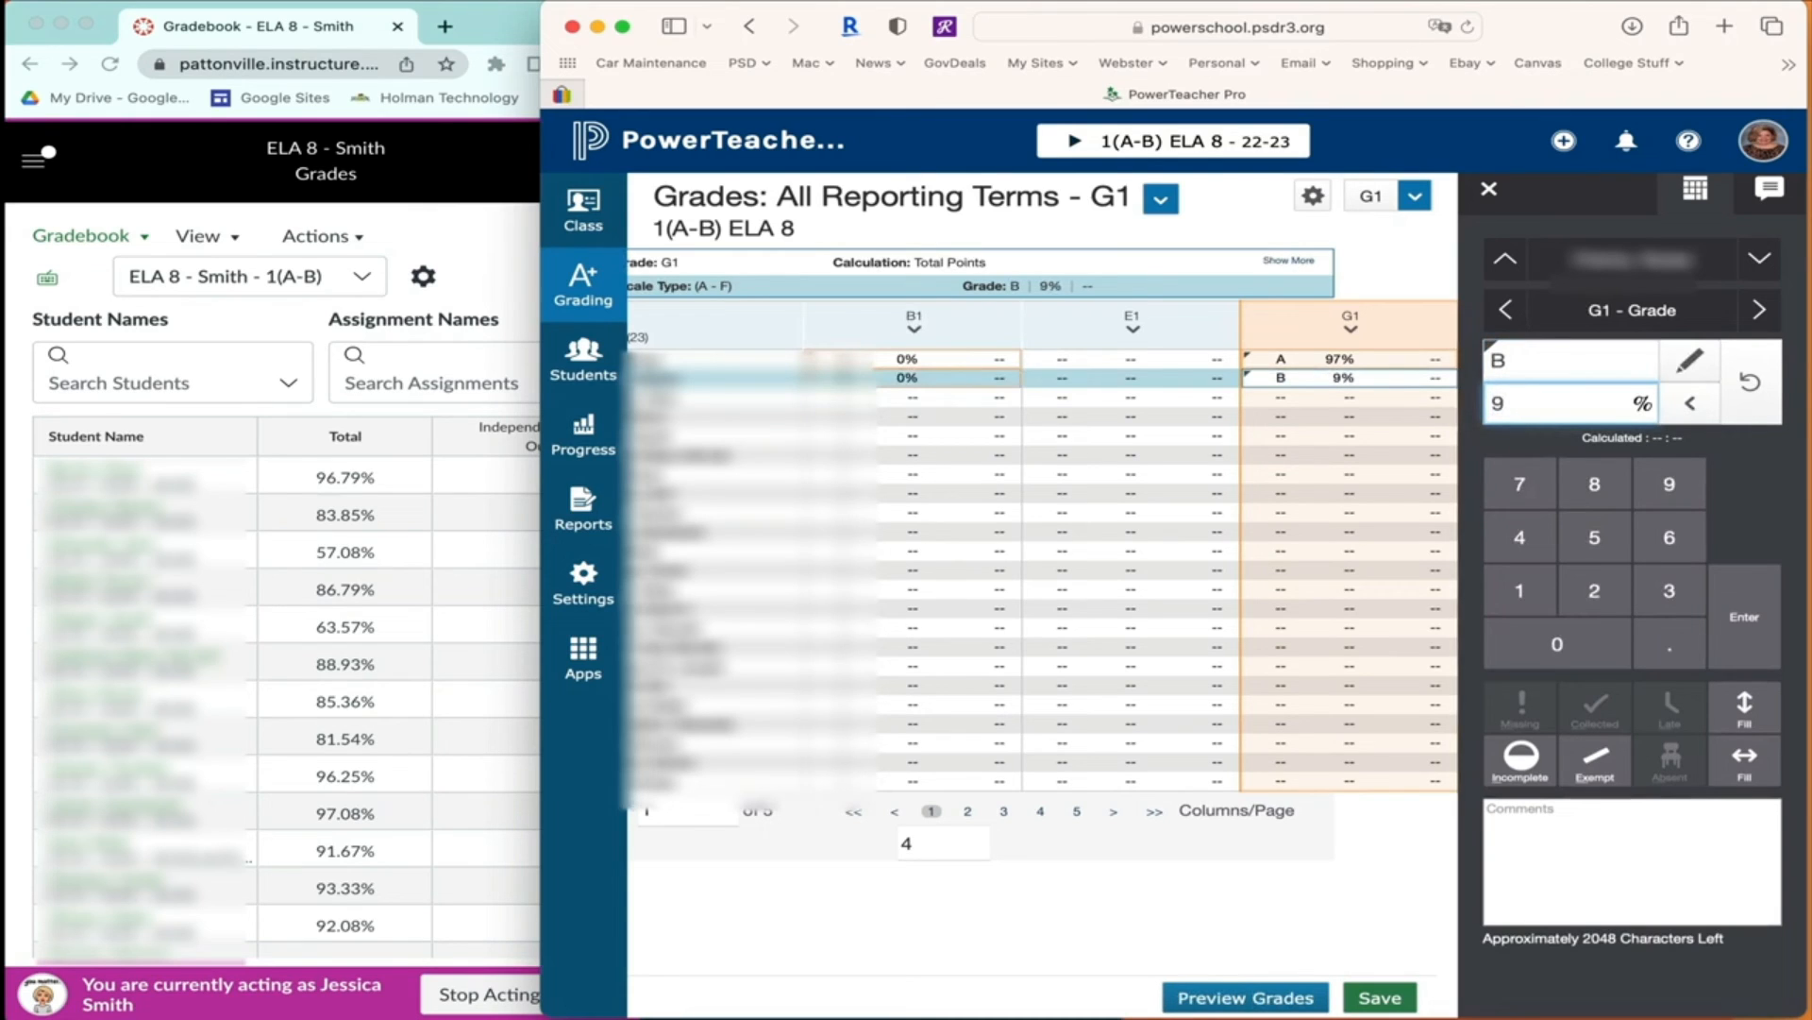
pyautogui.write('0')
pyautogui.click(1354, 401)
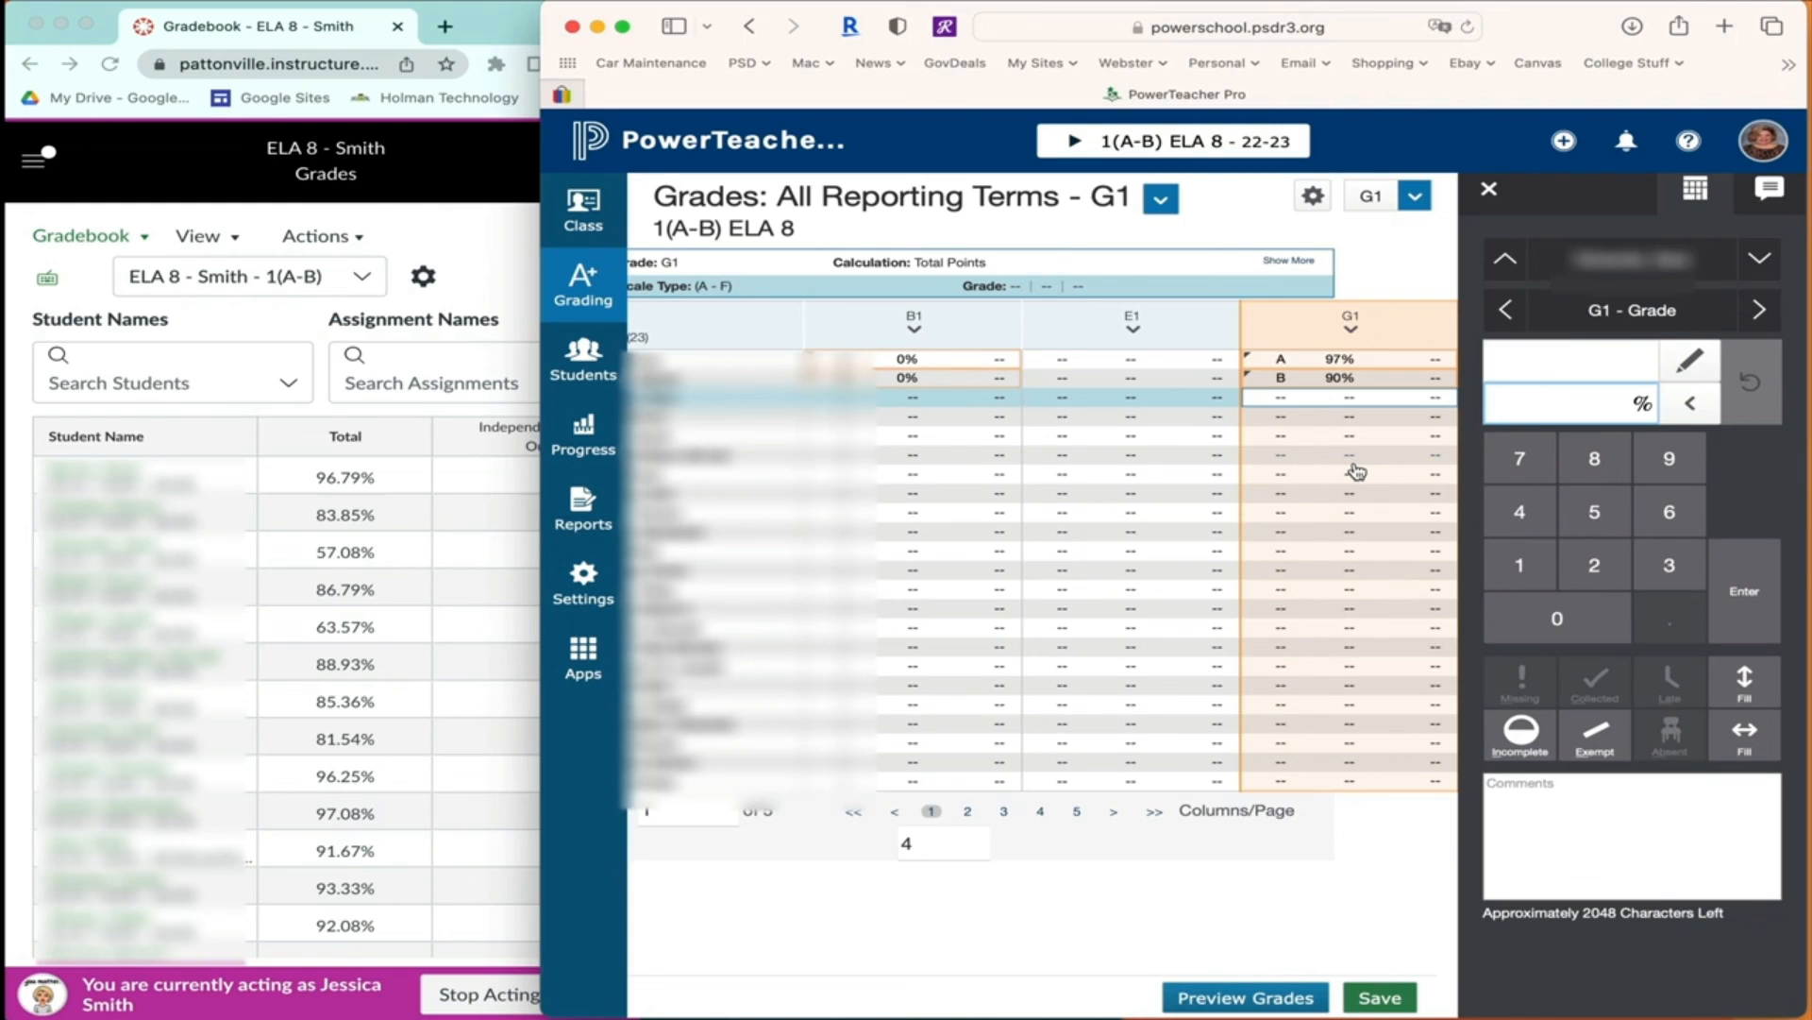
# Set the second student's G1 letter grade to A so that it matches the 90% score.
pyautogui.click(1291, 380)
pyautogui.click(1539, 360)
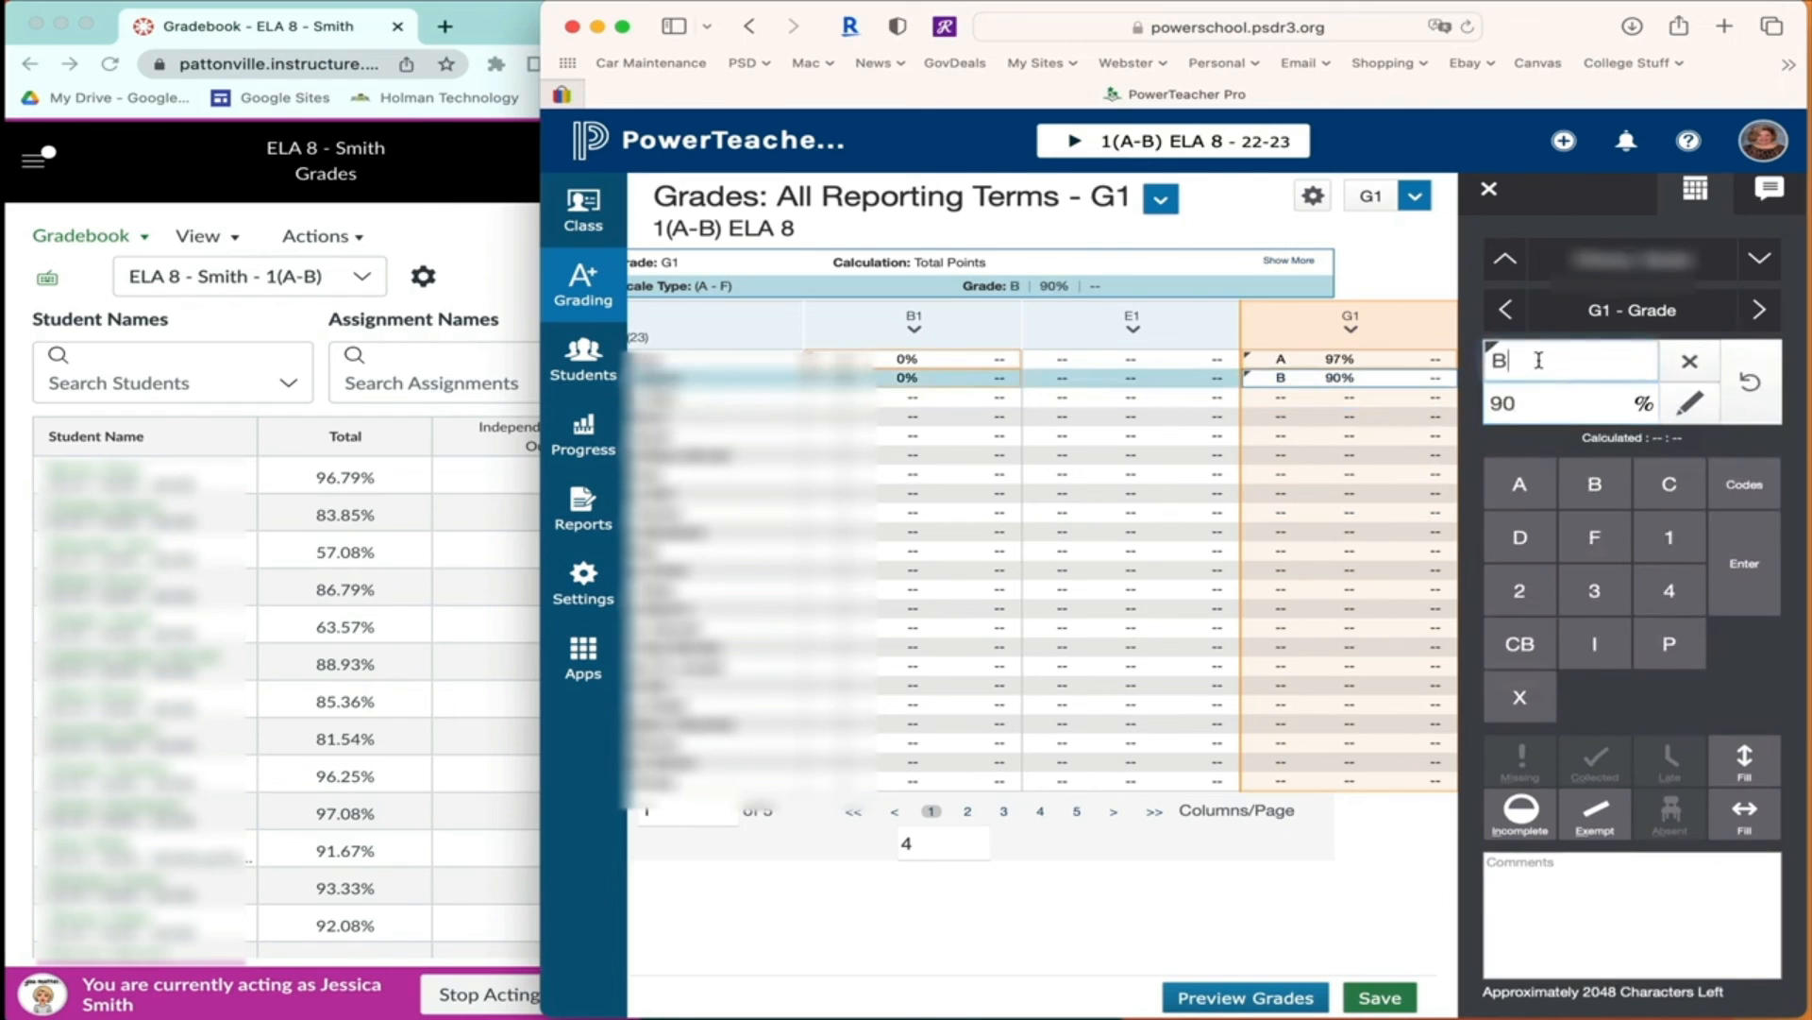
pyautogui.write('A')
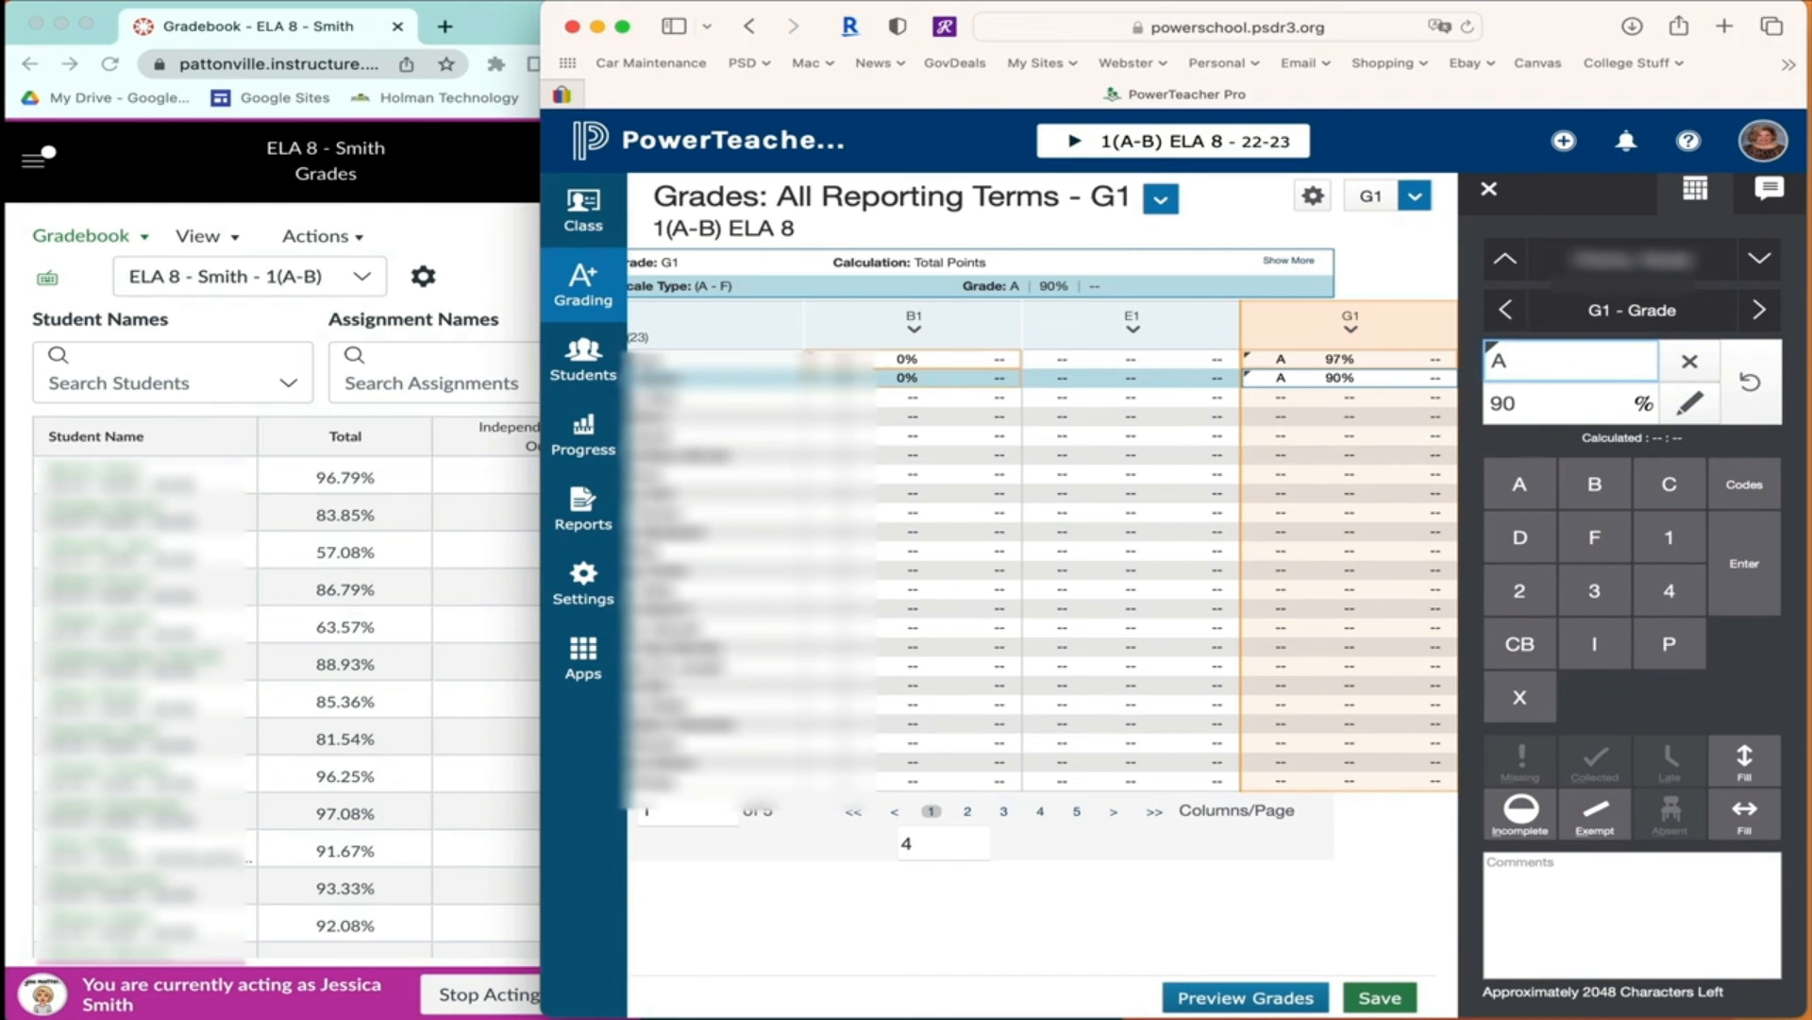
# Open the list of classes for the 22-23 school year.
pyautogui.click(1192, 152)
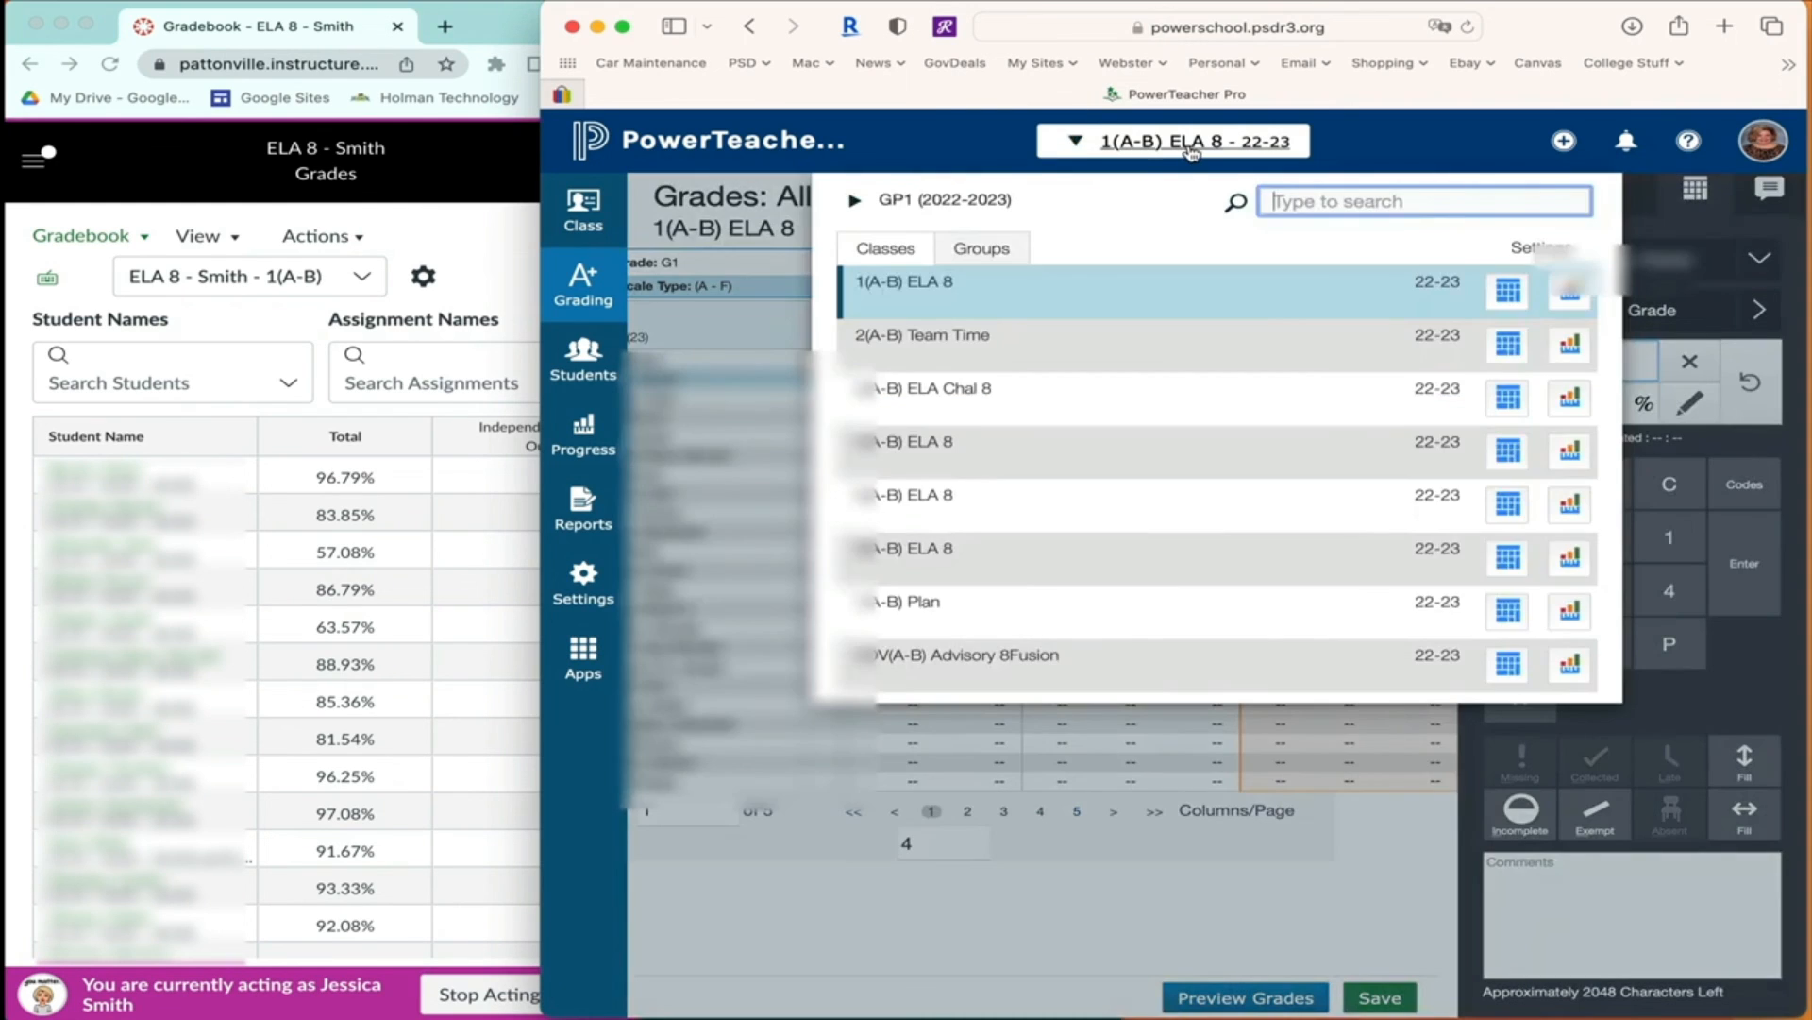